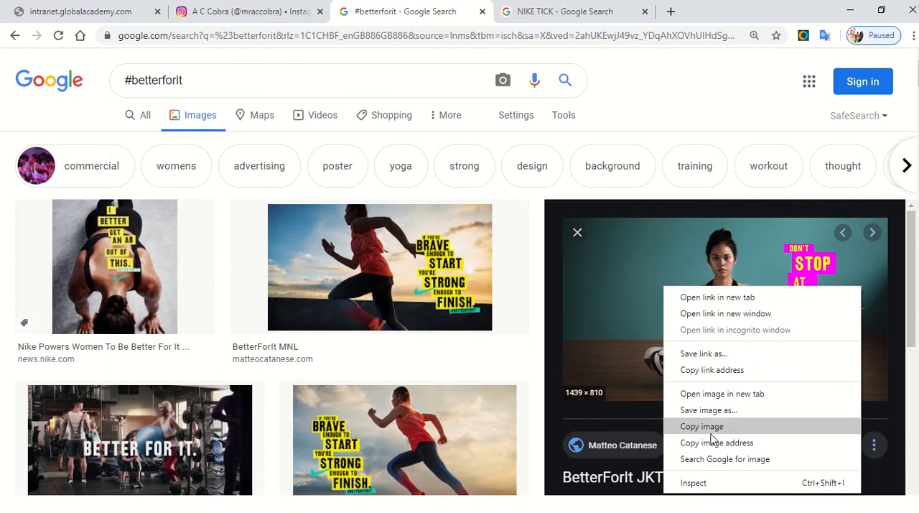
Step: Copy the previewed #betterforit image, then switch to Illustrator and create a Web-Large document of 1920 x 1080 px
{"action": "left_click", "coordinate": [714, 427]}
{"action": "key", "text": "alt+Tab"}
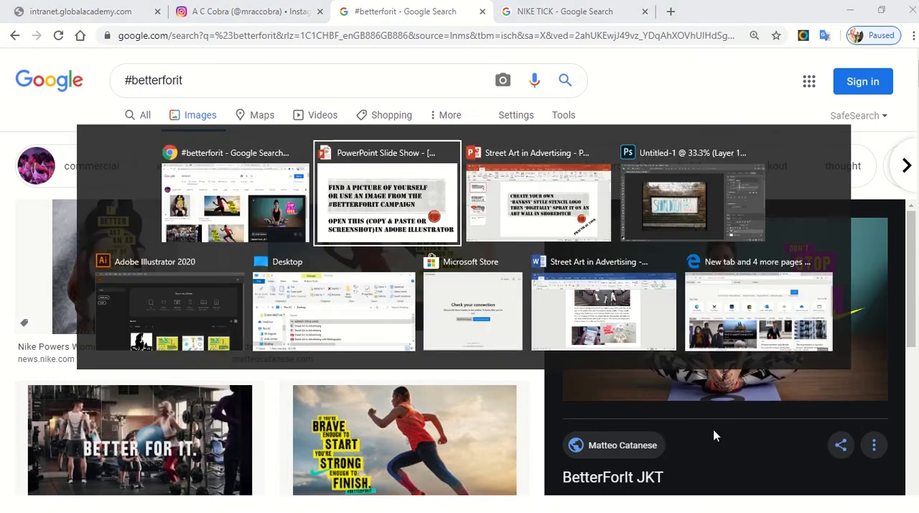
{"action": "key", "text": "alt+Tab"}
{"action": "key", "text": "alt+Tab"}
{"action": "key", "text": "alt+Tab"}
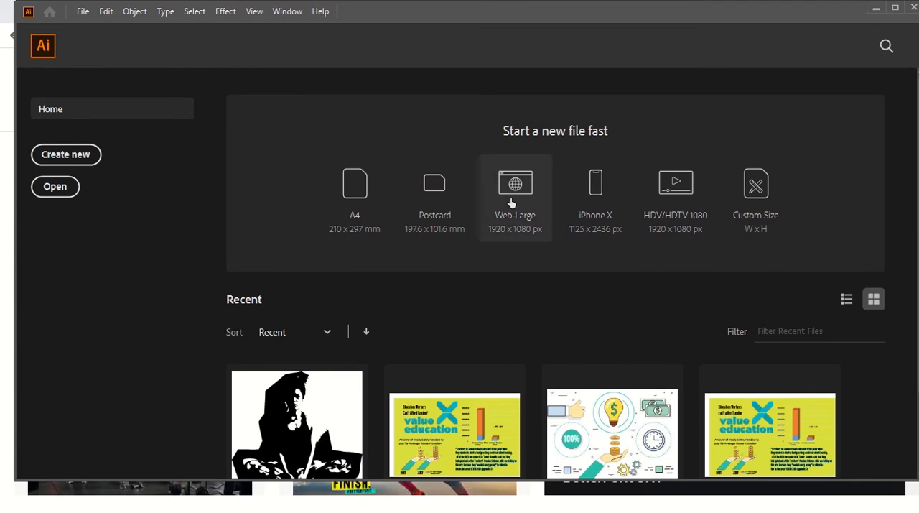
{"action": "left_click", "coordinate": [503, 175]}
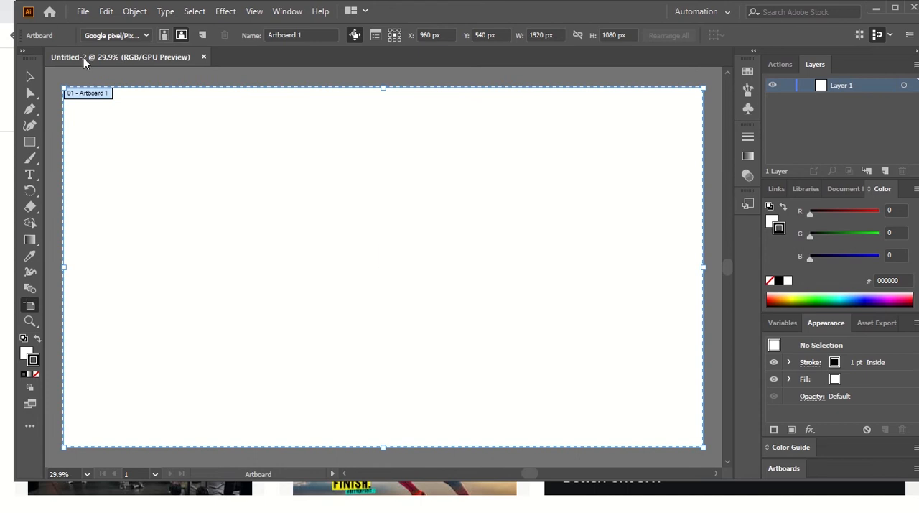
{"action": "left_click", "coordinate": [31, 77]}
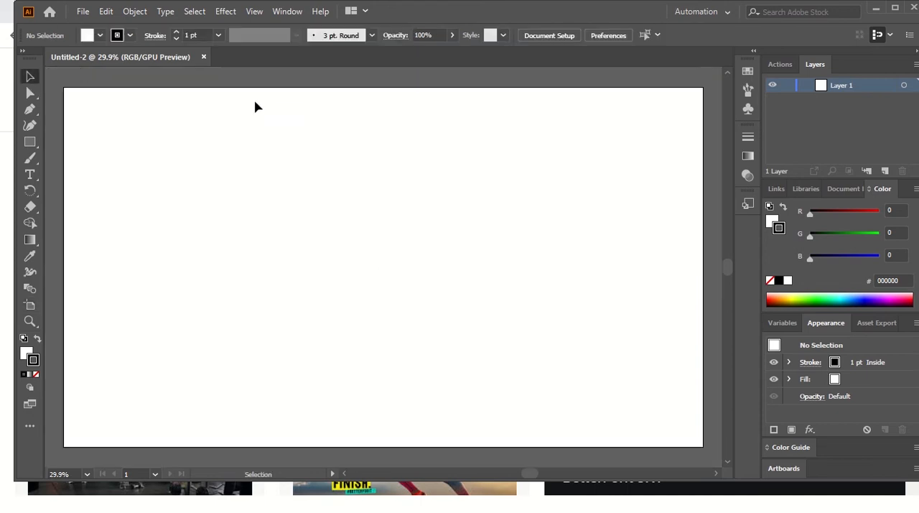
Step: Switch to Chrome, copy the BetterForIt JKT image of the seated woman, and paste it onto the Illustrator artboard
{"action": "left_click", "coordinate": [474, 492]}
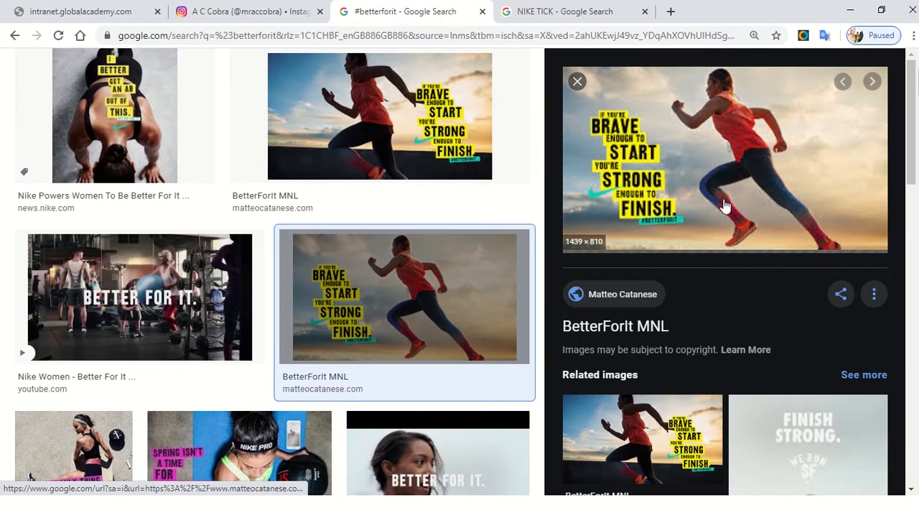
{"action": "scroll", "coordinate": [349, 261], "scroll_direction": "up", "scroll_amount": 2}
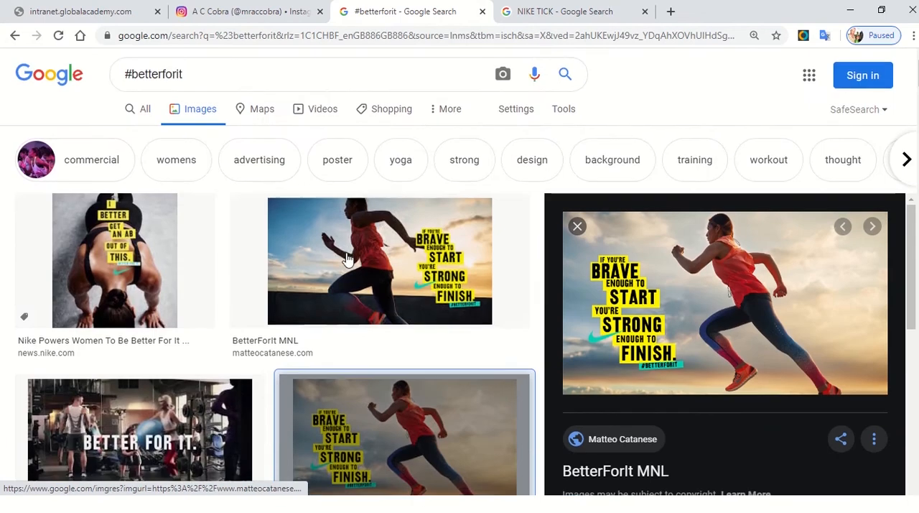
{"action": "scroll", "coordinate": [395, 302], "scroll_direction": "down", "scroll_amount": 6}
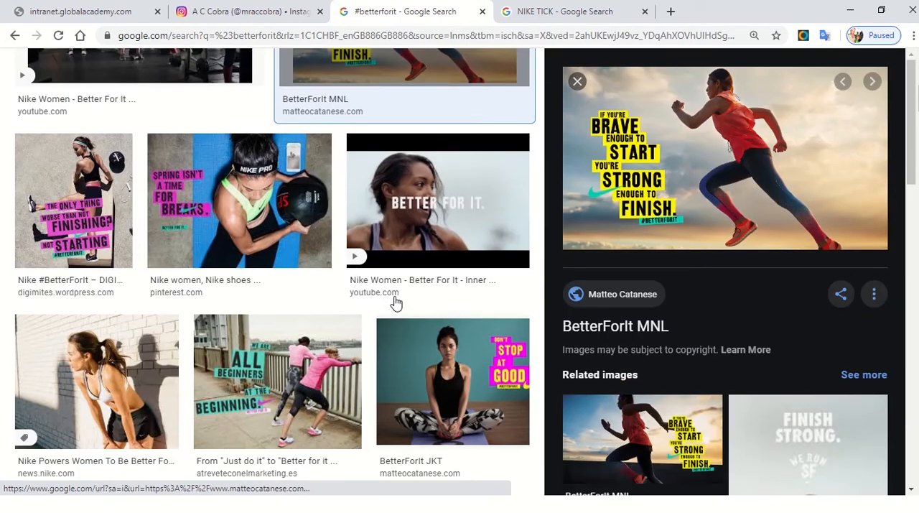
{"action": "left_click", "coordinate": [452, 374]}
{"action": "right_click", "coordinate": [724, 166]}
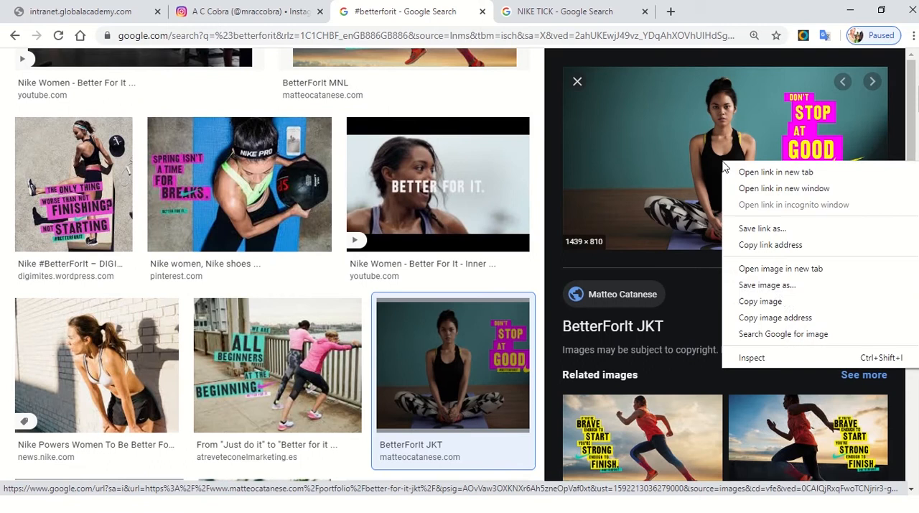
{"action": "left_click", "coordinate": [781, 302]}
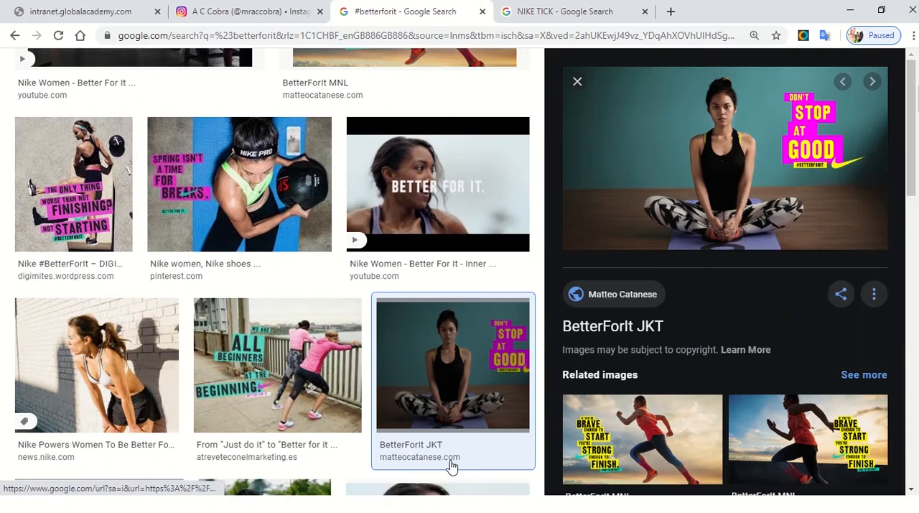
{"action": "key", "text": "alt+Tab"}
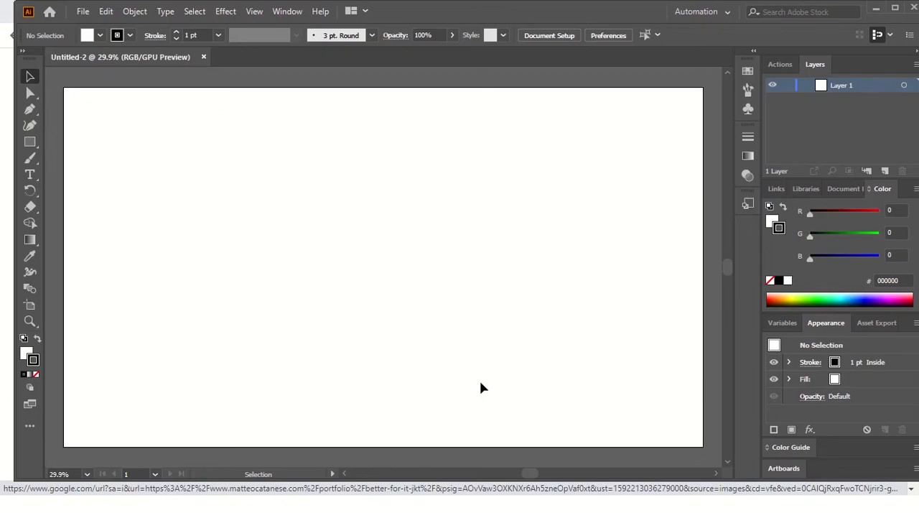
{"action": "key", "text": "ctrl+v"}
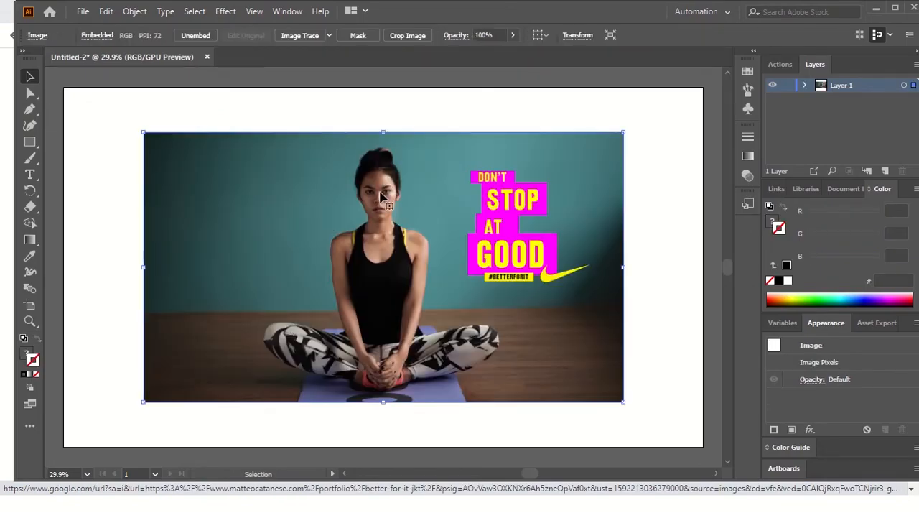
Step: Apply Image Trace with the default preset to the pasted photo and expand the tracing into editable paths
{"action": "left_click", "coordinate": [313, 37]}
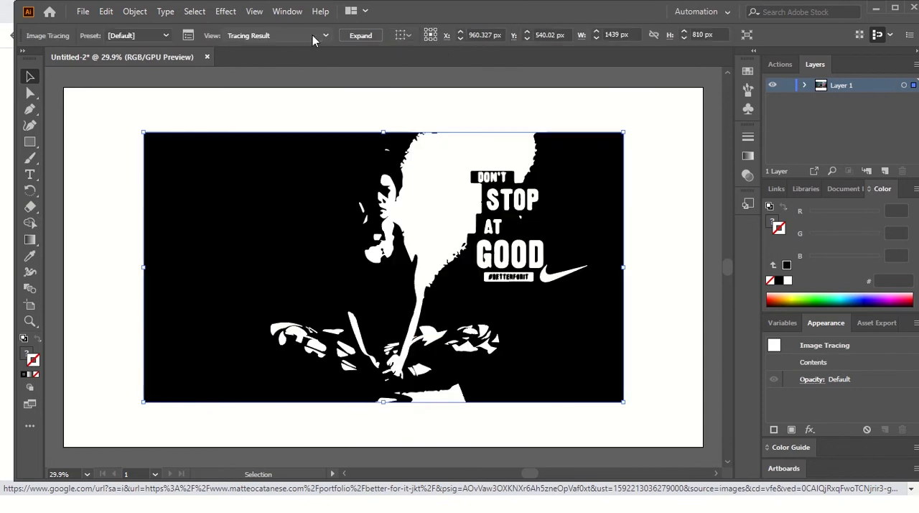
{"action": "left_click", "coordinate": [654, 154]}
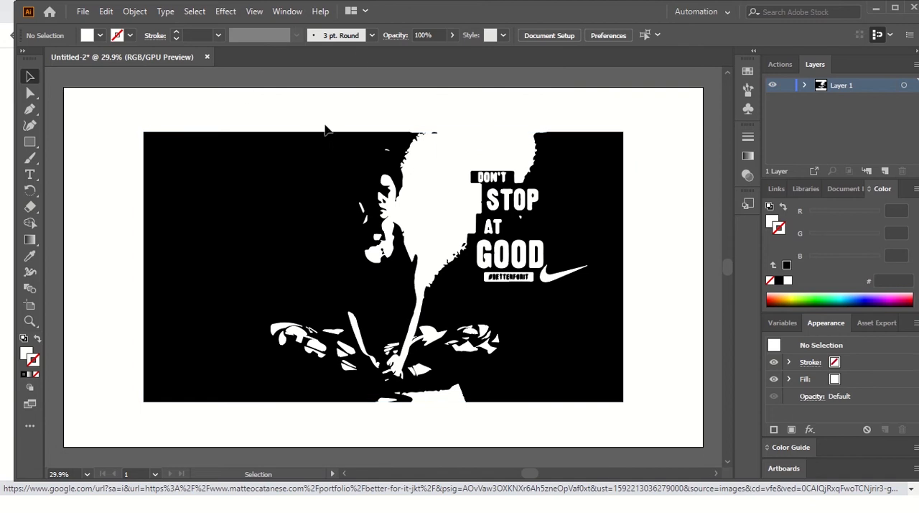
{"action": "left_click", "coordinate": [350, 208]}
{"action": "left_click", "coordinate": [359, 35]}
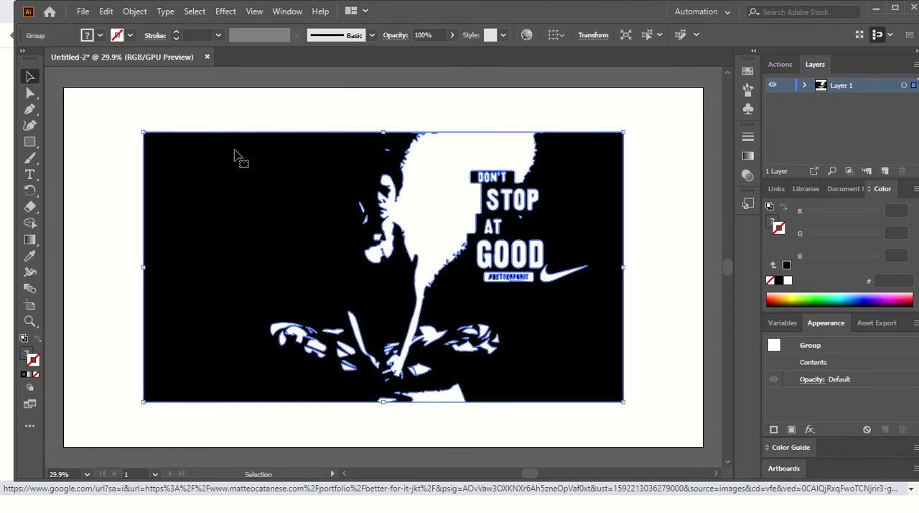
{"action": "left_click", "coordinate": [108, 113]}
Step: Inspect individual traced shapes, such as the GOOD lettering and the Nike swoosh, using Direct Selection
{"action": "left_click", "coordinate": [30, 93]}
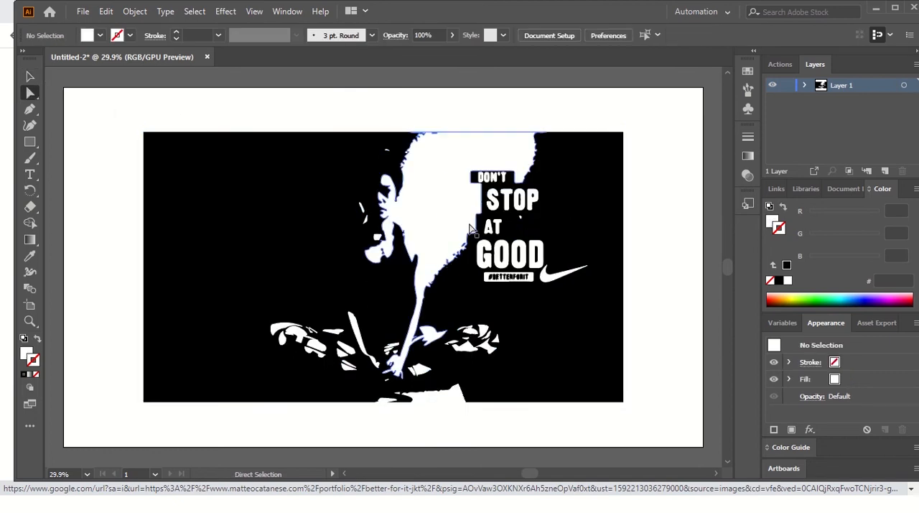
{"action": "left_click", "coordinate": [549, 281]}
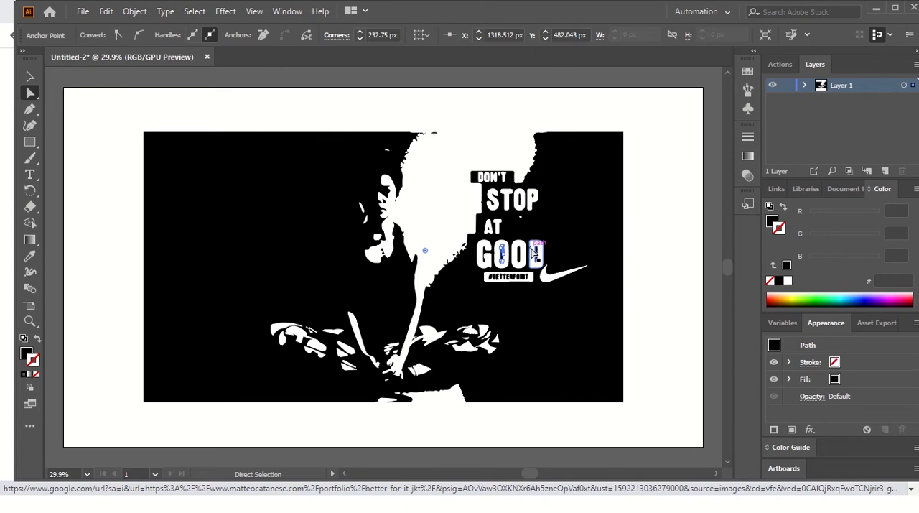
{"action": "left_click", "coordinate": [554, 281]}
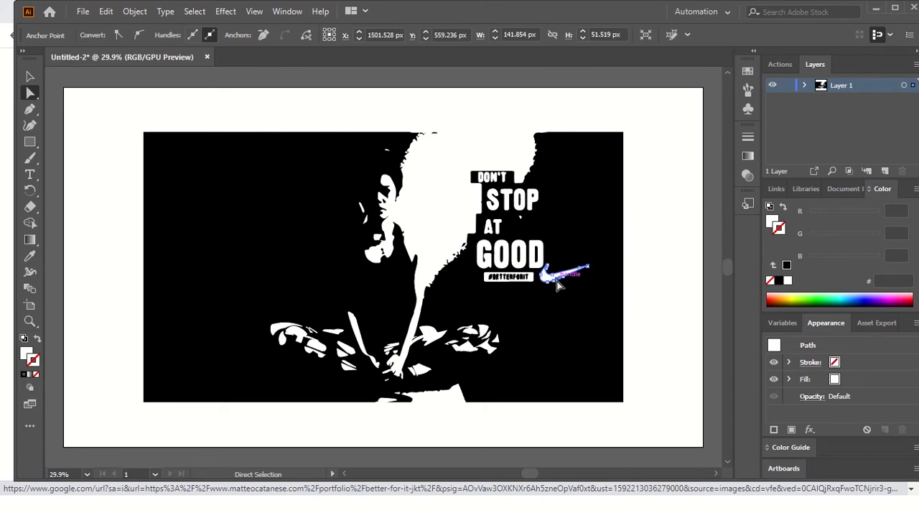
{"action": "left_click", "coordinate": [589, 215]}
{"action": "left_click", "coordinate": [665, 289]}
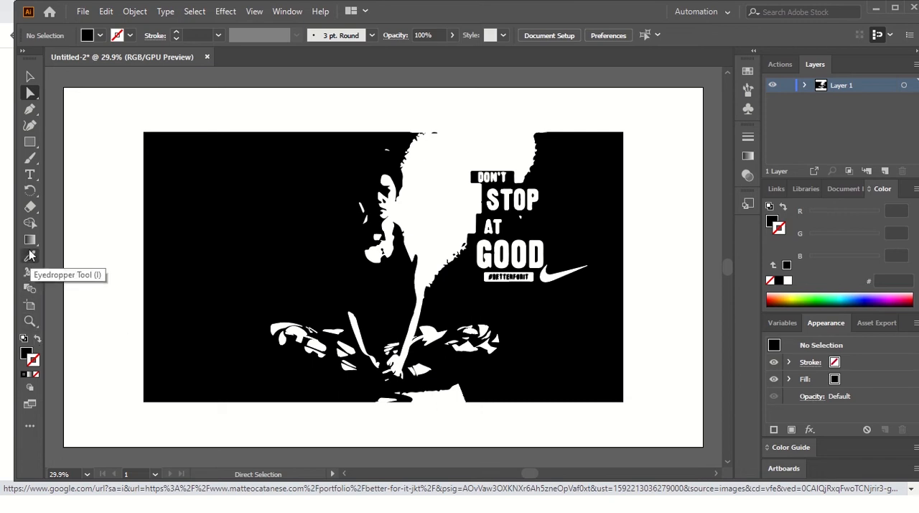
{"action": "left_click", "coordinate": [32, 163]}
{"action": "left_click", "coordinate": [31, 167]}
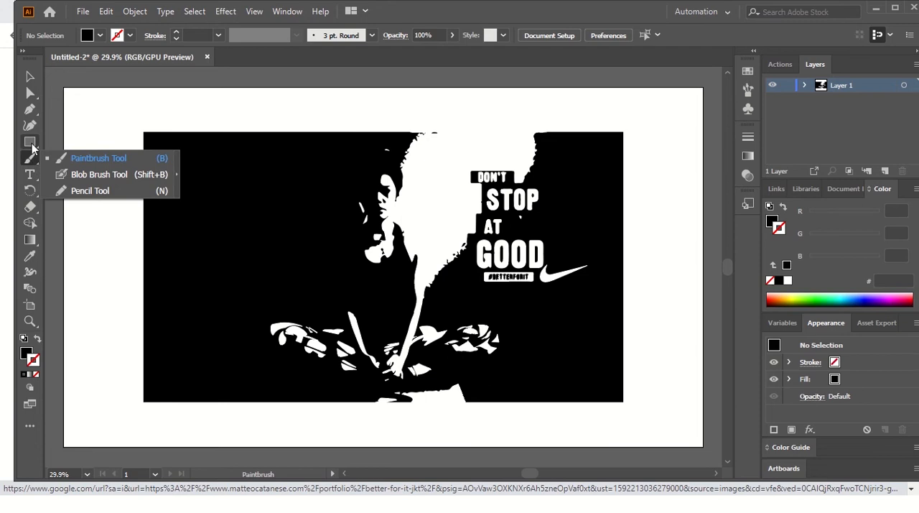
Step: Draw a closed Pen path around the seated woman, starting below her feet and enclosing both legs, arms and head
{"action": "left_click", "coordinate": [30, 112]}
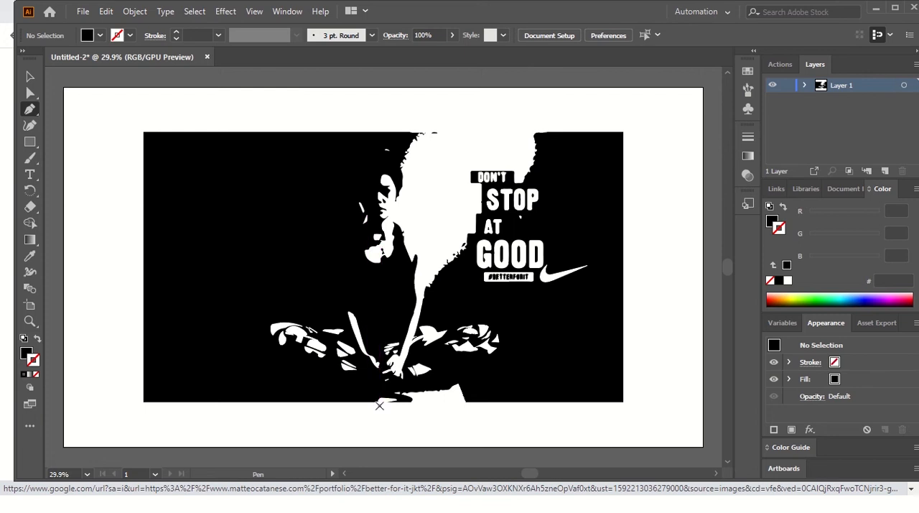
{"action": "left_click", "coordinate": [373, 403]}
{"action": "left_click", "coordinate": [349, 398]}
{"action": "left_click", "coordinate": [317, 389]}
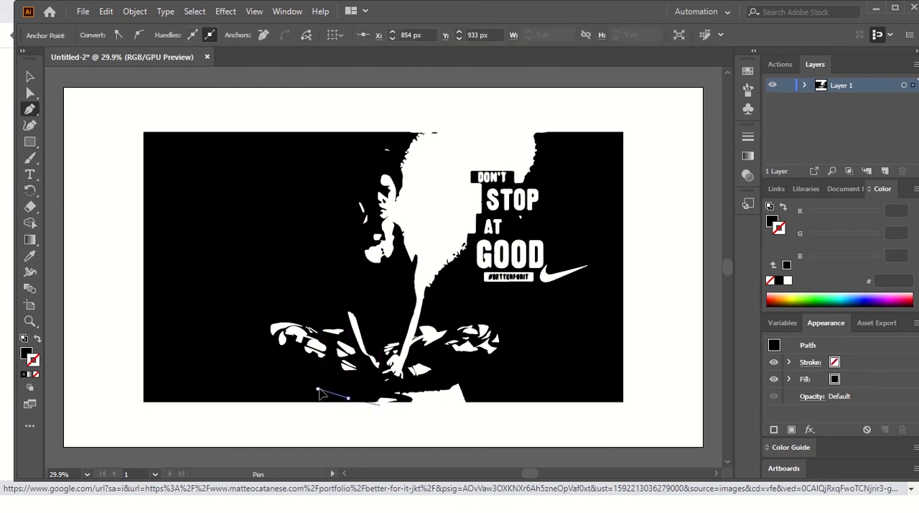
{"action": "left_click", "coordinate": [268, 368]}
{"action": "left_click", "coordinate": [257, 340]}
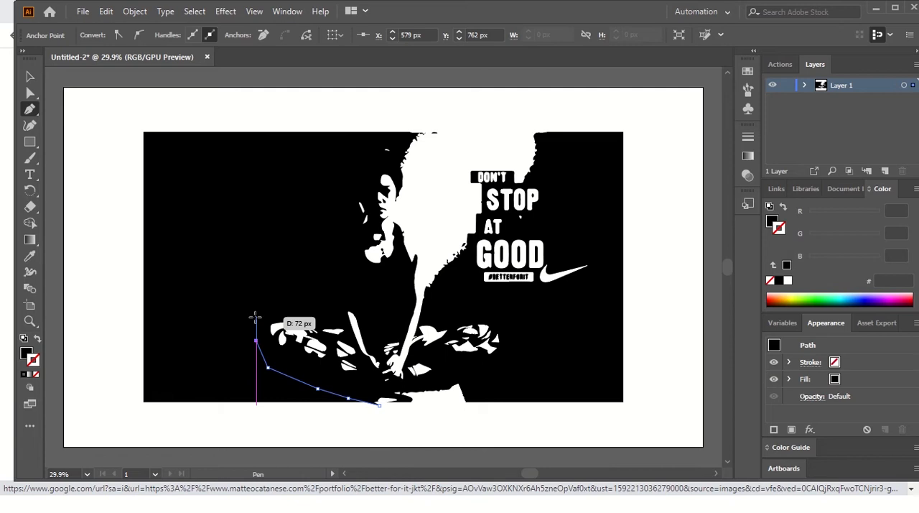
{"action": "left_click", "coordinate": [255, 316]}
{"action": "left_click", "coordinate": [282, 311]}
{"action": "left_click", "coordinate": [319, 312]}
{"action": "left_click", "coordinate": [323, 286]}
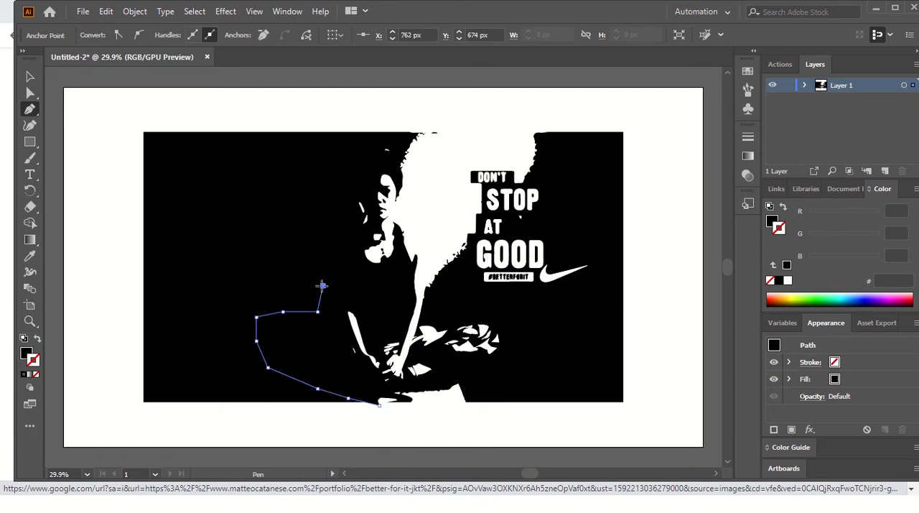
{"action": "left_click", "coordinate": [318, 244]}
{"action": "left_click", "coordinate": [318, 224]}
{"action": "left_click", "coordinate": [326, 193]}
{"action": "left_click", "coordinate": [341, 166]}
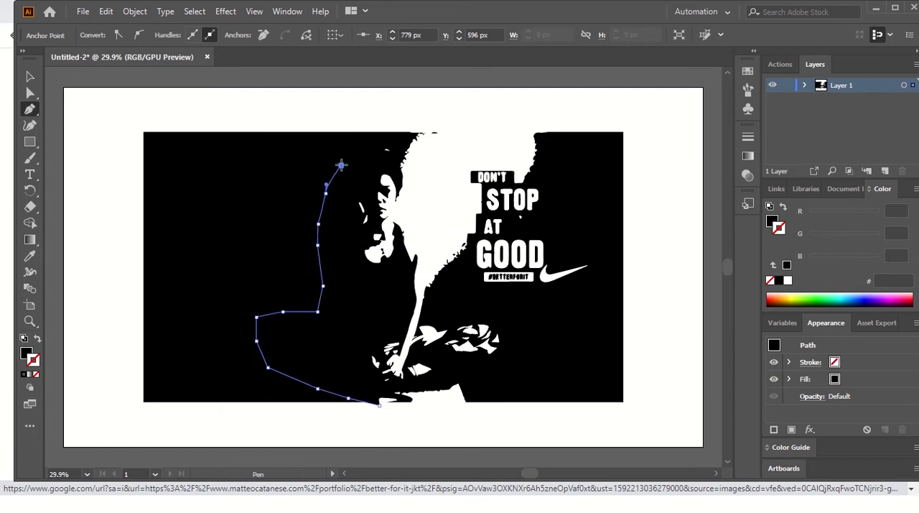
{"action": "left_click", "coordinate": [356, 148]}
{"action": "left_click", "coordinate": [377, 143]}
{"action": "left_click", "coordinate": [400, 141]}
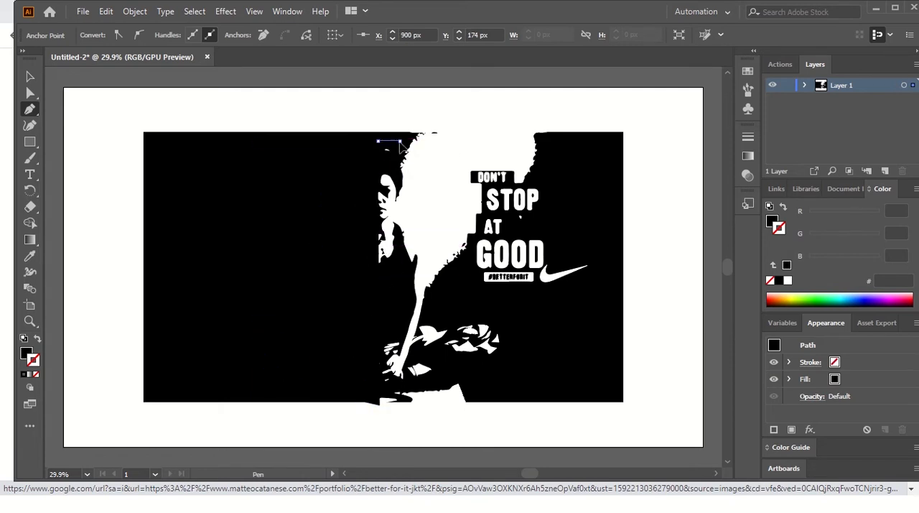
{"action": "left_click", "coordinate": [407, 153]}
{"action": "left_click", "coordinate": [421, 197]}
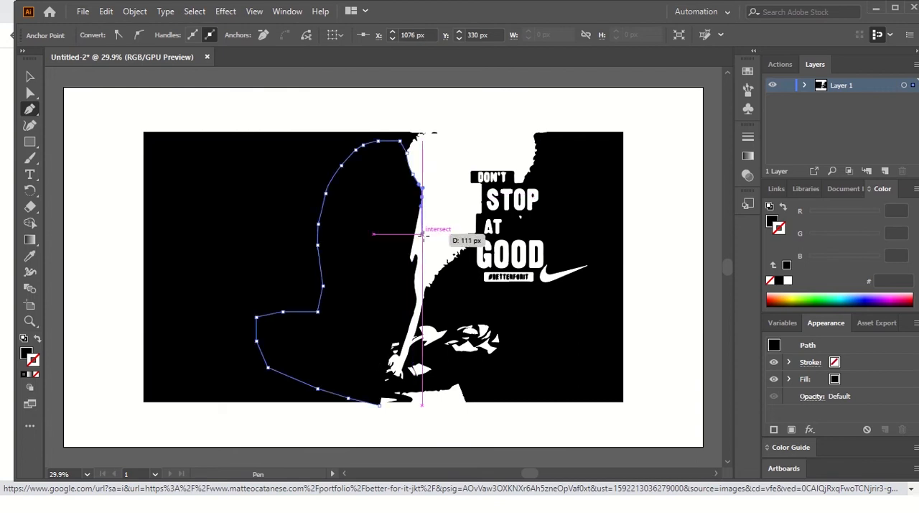
{"action": "left_click", "coordinate": [420, 236]}
{"action": "left_click", "coordinate": [433, 263]}
{"action": "left_click", "coordinate": [445, 290]}
{"action": "left_click", "coordinate": [461, 312]}
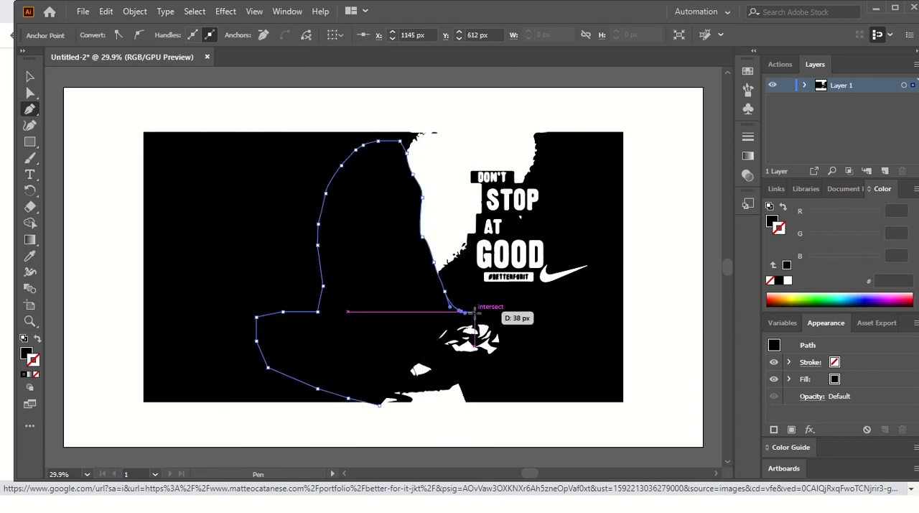
{"action": "left_click_drag", "start_coordinate": [477, 311], "coordinate": [489, 311]}
{"action": "left_click", "coordinate": [504, 312]}
{"action": "left_click", "coordinate": [530, 352]}
{"action": "left_click", "coordinate": [503, 391]}
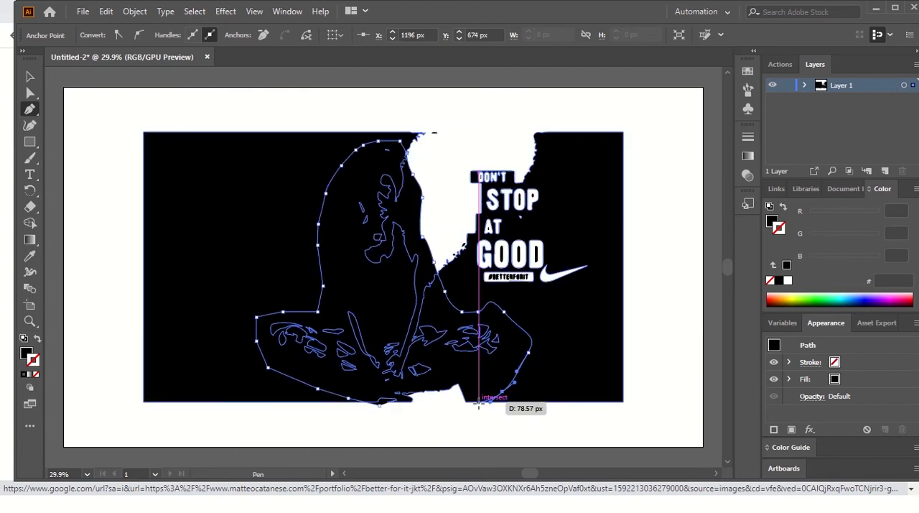
{"action": "left_click", "coordinate": [479, 400]}
{"action": "left_click_drag", "start_coordinate": [408, 420], "coordinate": [398, 420]}
{"action": "left_click", "coordinate": [389, 417]}
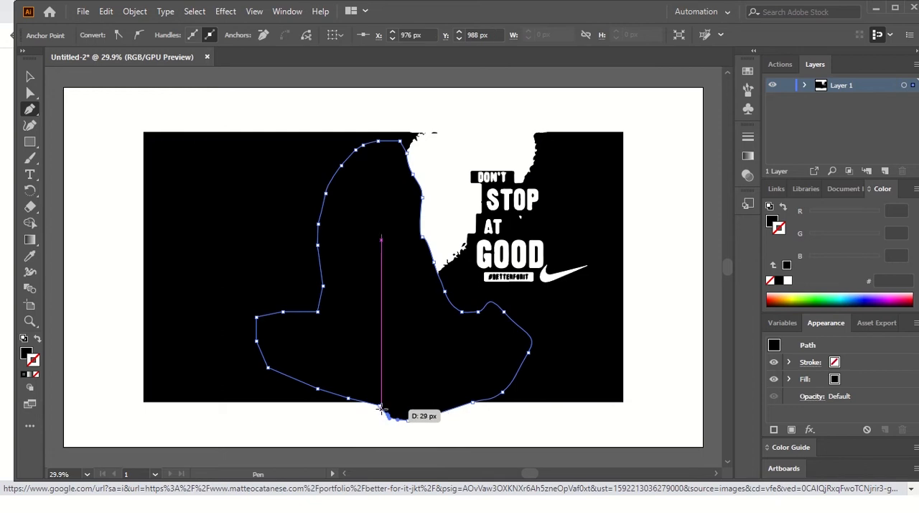
{"action": "left_click", "coordinate": [379, 407]}
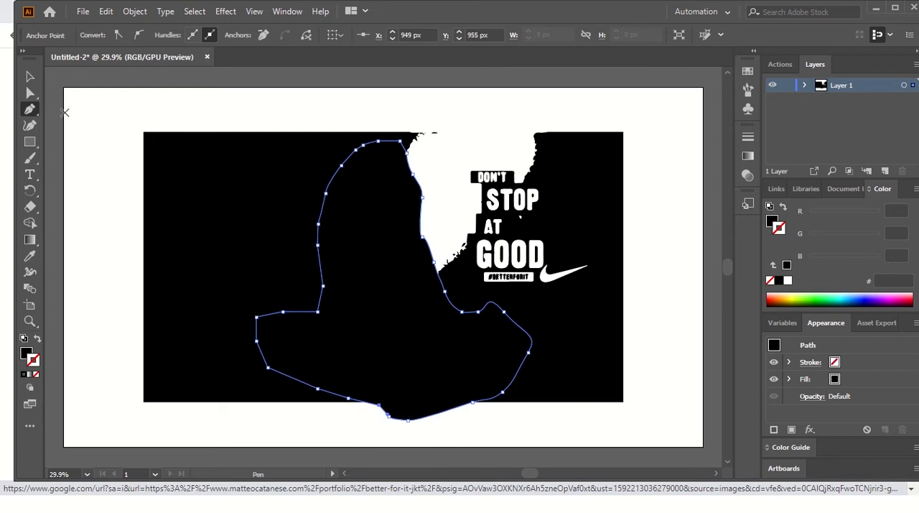
Step: Select the traced artwork together with the drawn outline, make a clipping mask from them, and clear the selection
{"action": "left_click", "coordinate": [29, 76]}
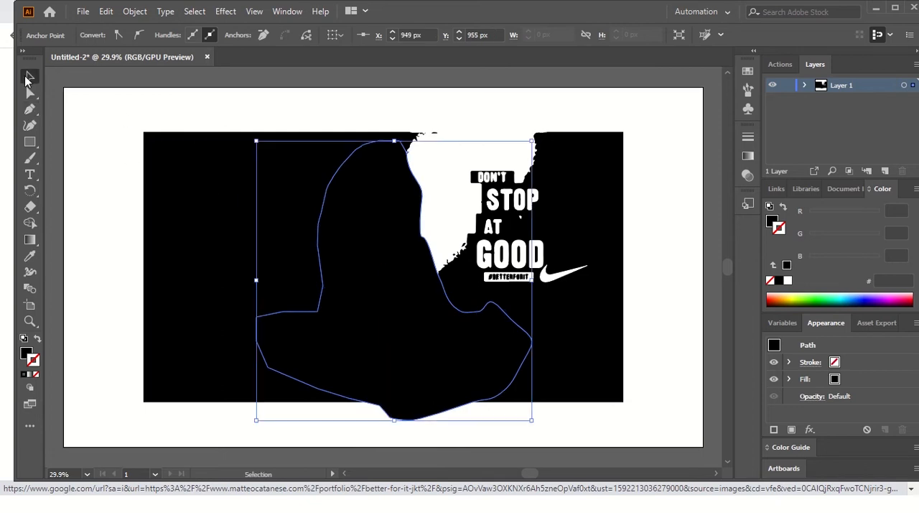
{"action": "left_click", "coordinate": [164, 175], "text": "shift"}
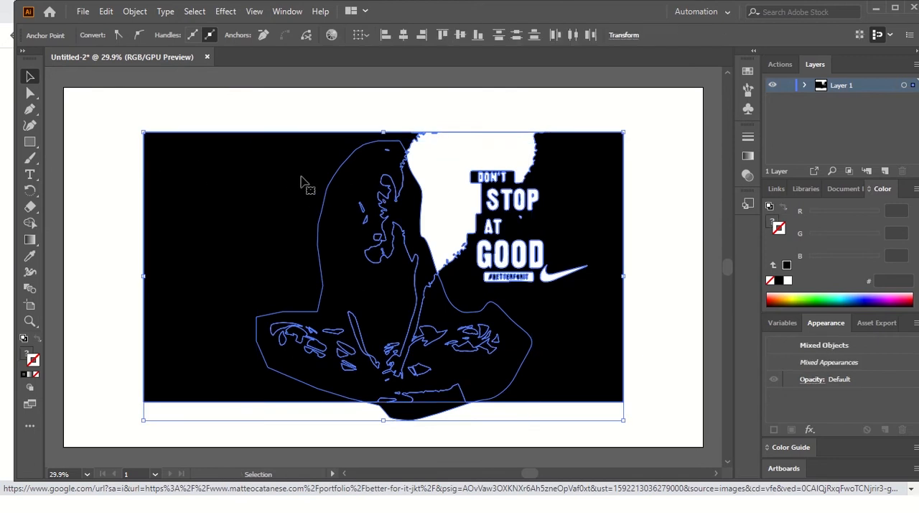
{"action": "right_click", "coordinate": [362, 257]}
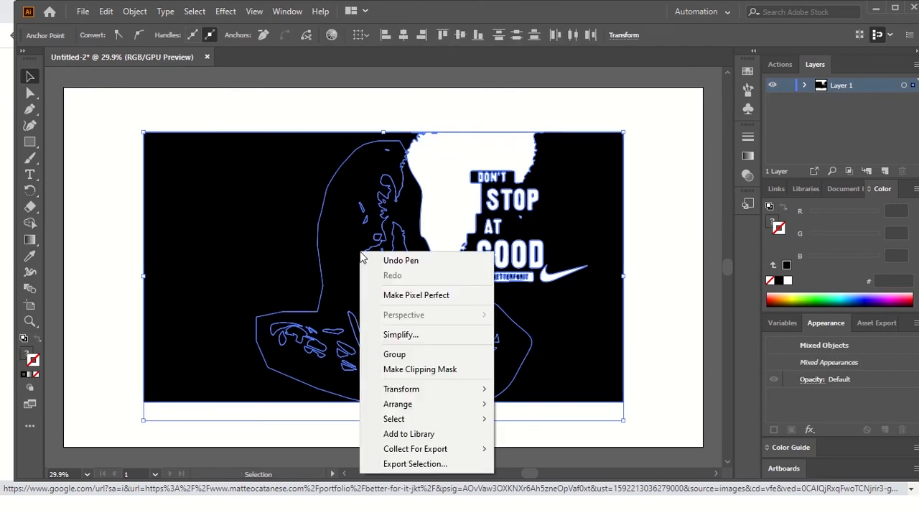
{"action": "left_click", "coordinate": [405, 374]}
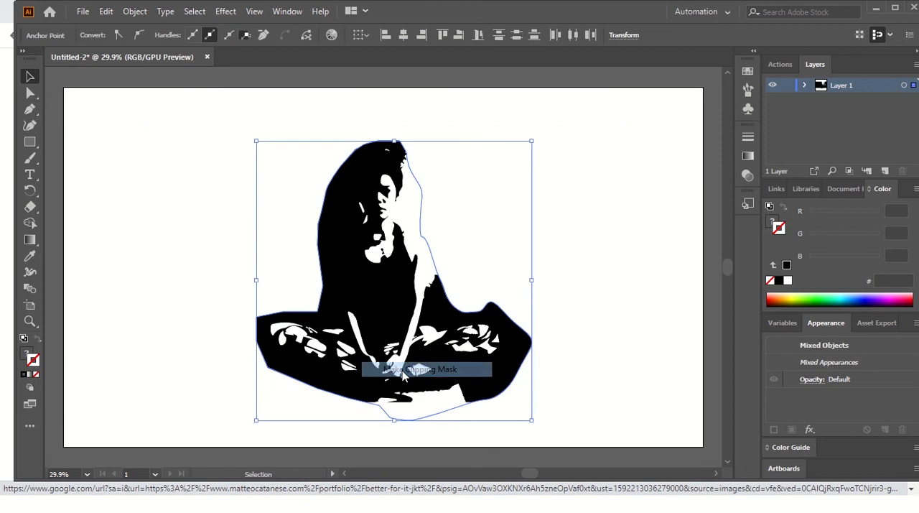
{"action": "left_click", "coordinate": [209, 166]}
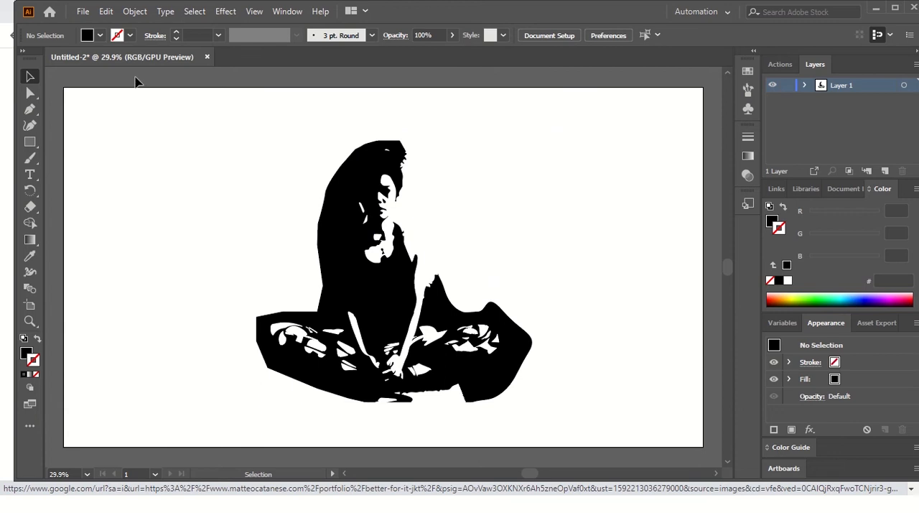
{"action": "left_click", "coordinate": [83, 11]}
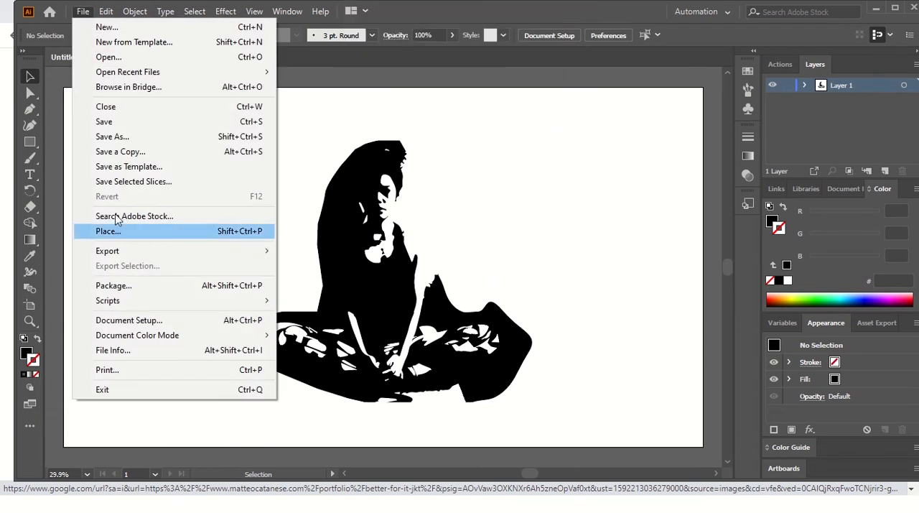
{"action": "mouse_move", "coordinate": [106, 11]}
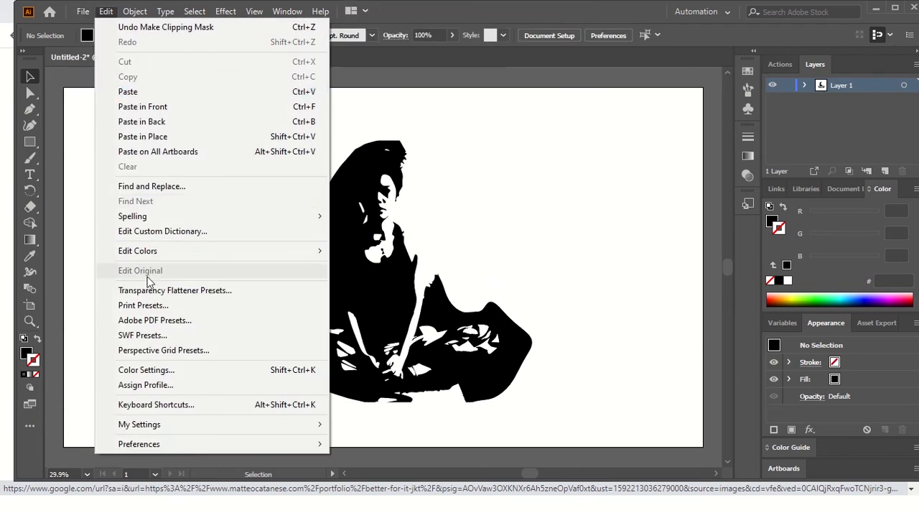
{"action": "left_click", "coordinate": [91, 233]}
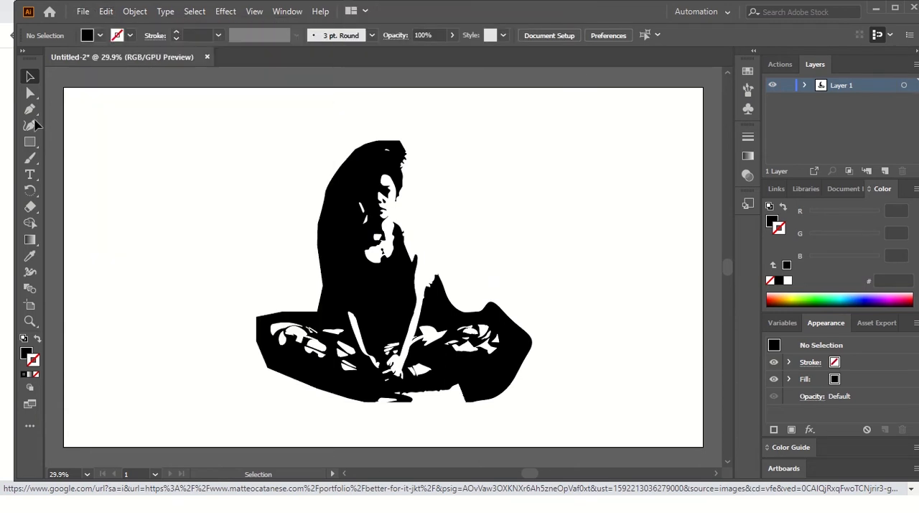
Step: Delete the clipping outline's segment beside the woman's shoulder and the white traced shape in front of her using Direct Selection
{"action": "left_click", "coordinate": [30, 94]}
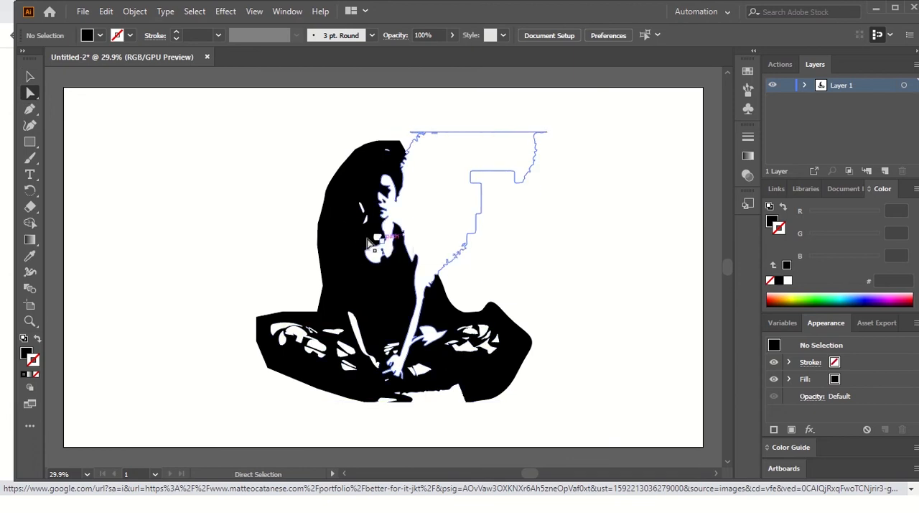
{"action": "left_click", "coordinate": [422, 223]}
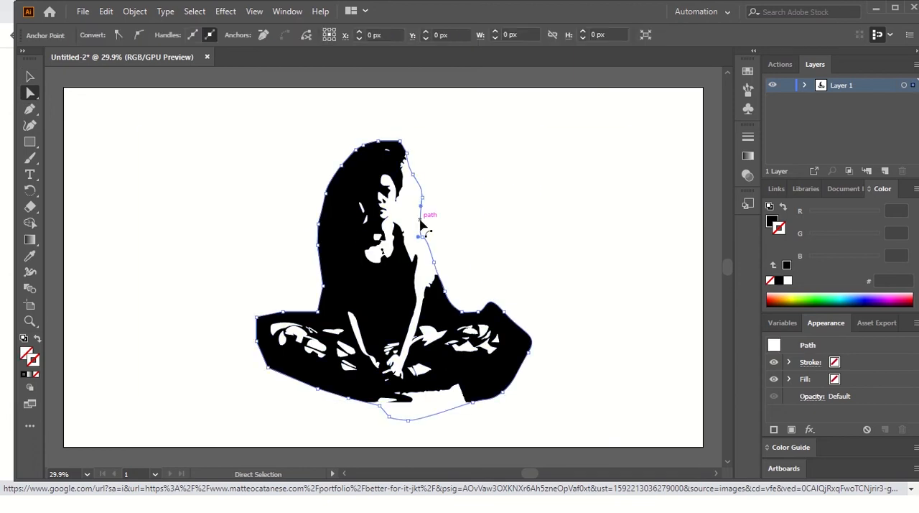
{"action": "key", "text": "Delete"}
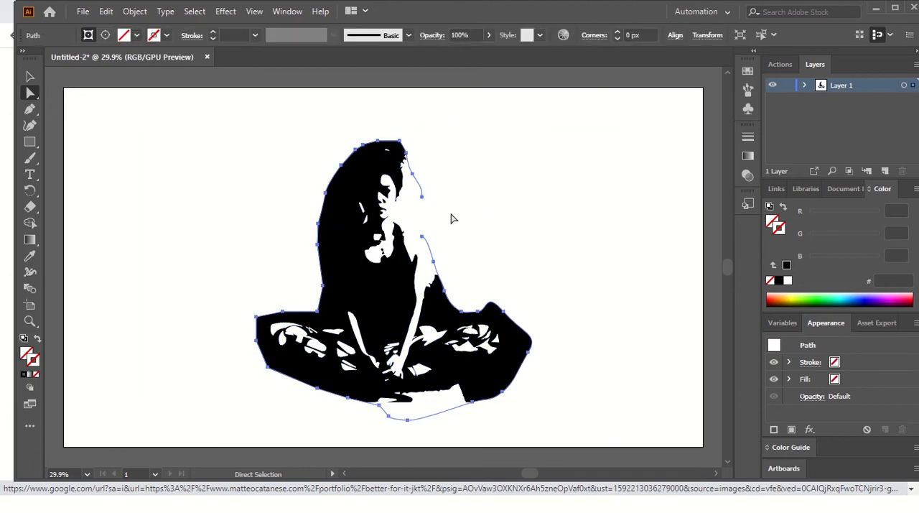
{"action": "left_click", "coordinate": [451, 217]}
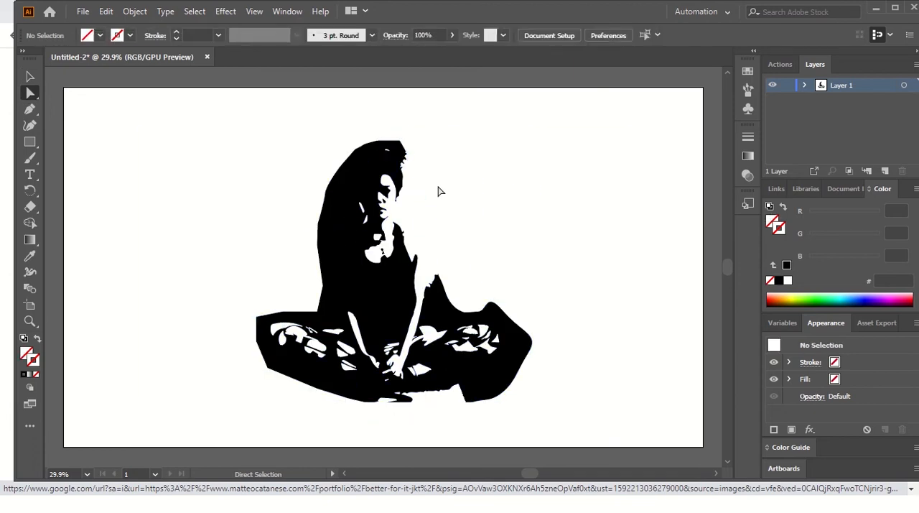
{"action": "left_click", "coordinate": [424, 232]}
{"action": "key", "text": "Delete"}
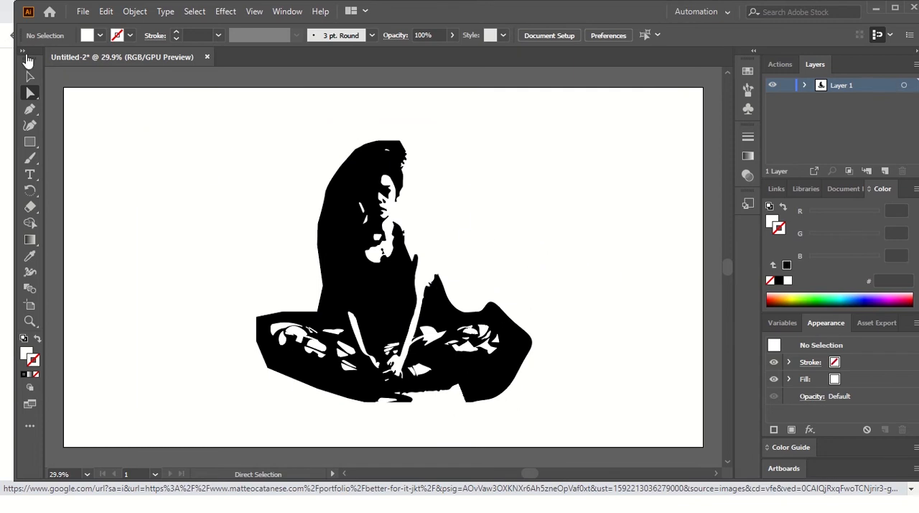
Step: Edit the artboard and shrink all four sides to fit the woman, about 836 px wide and 779 px high
{"action": "left_click", "coordinate": [91, 13]}
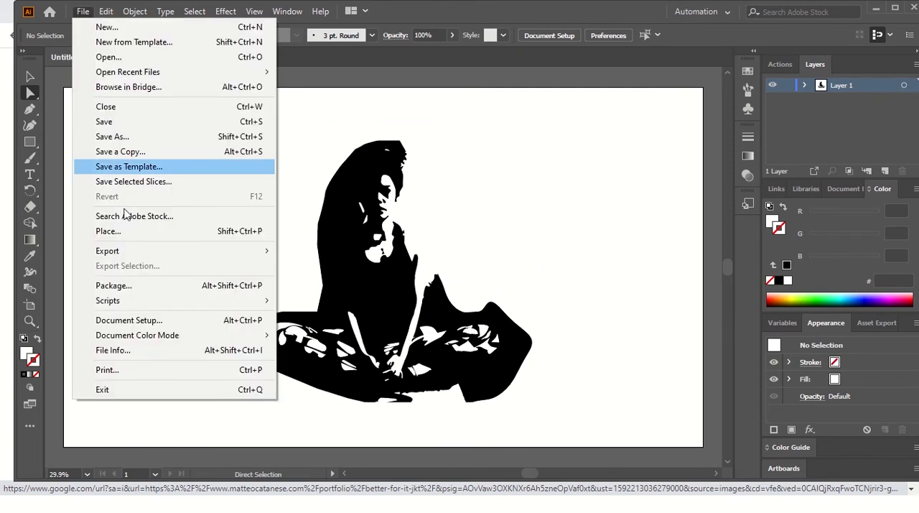
{"action": "left_click", "coordinate": [161, 323]}
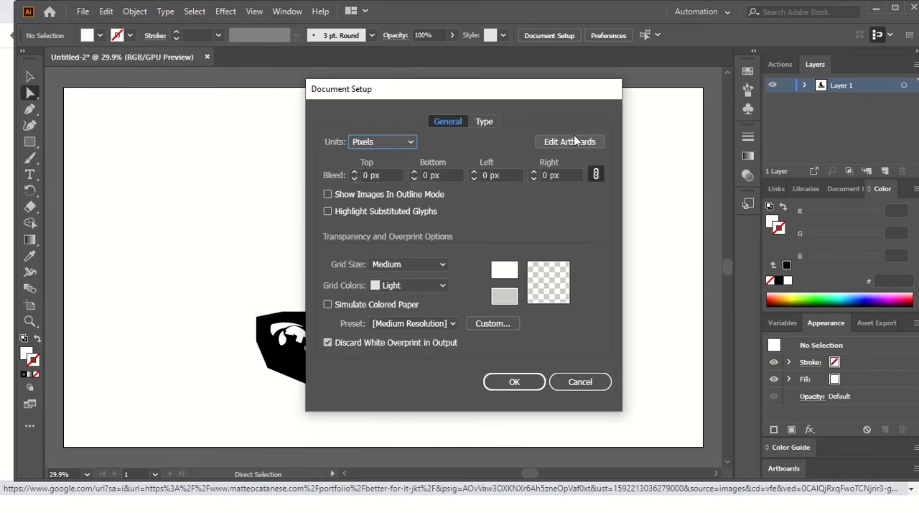
{"action": "left_click", "coordinate": [574, 150]}
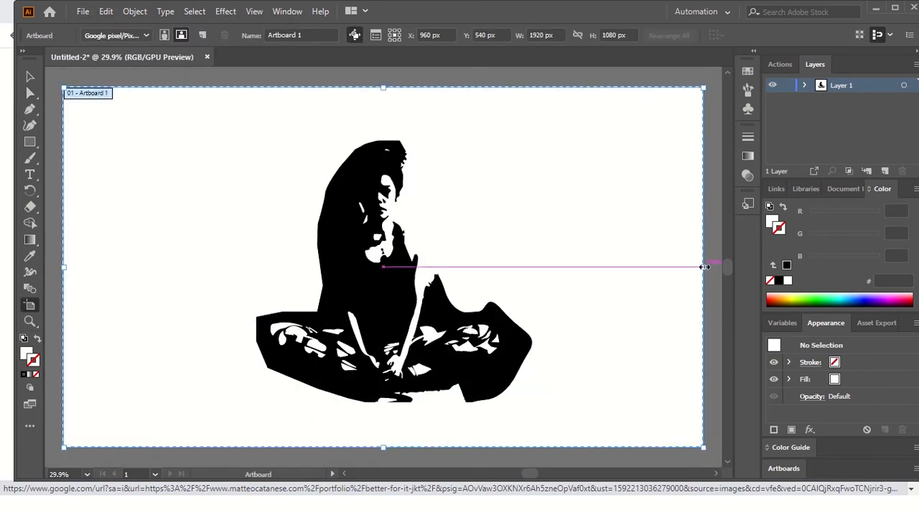
{"action": "left_click_drag", "start_coordinate": [705, 267], "coordinate": [535, 267]}
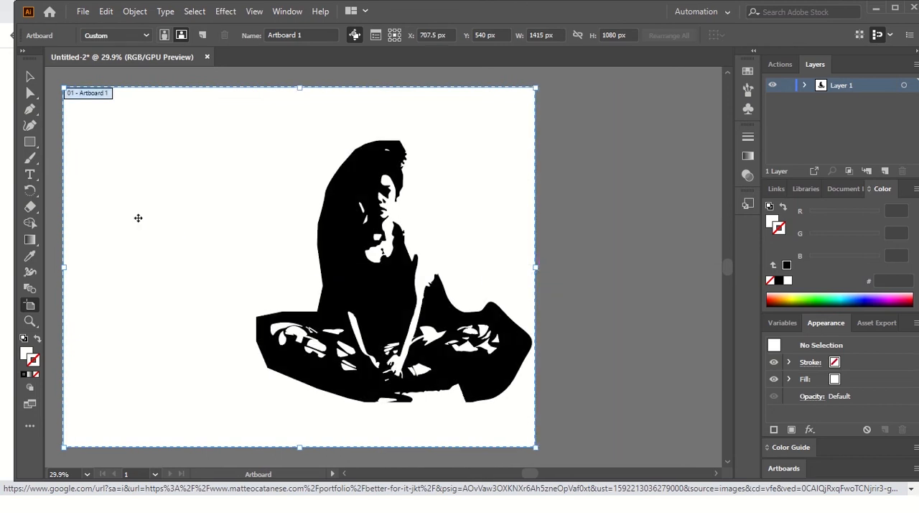
{"action": "left_click_drag", "start_coordinate": [65, 267], "coordinate": [257, 265]}
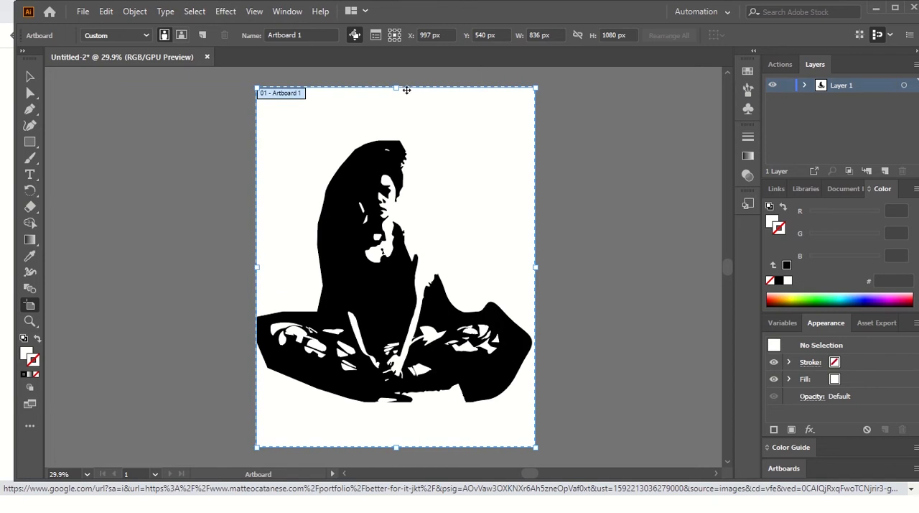
{"action": "left_click_drag", "start_coordinate": [400, 88], "coordinate": [396, 141]}
{"action": "left_click_drag", "start_coordinate": [396, 447], "coordinate": [396, 401]}
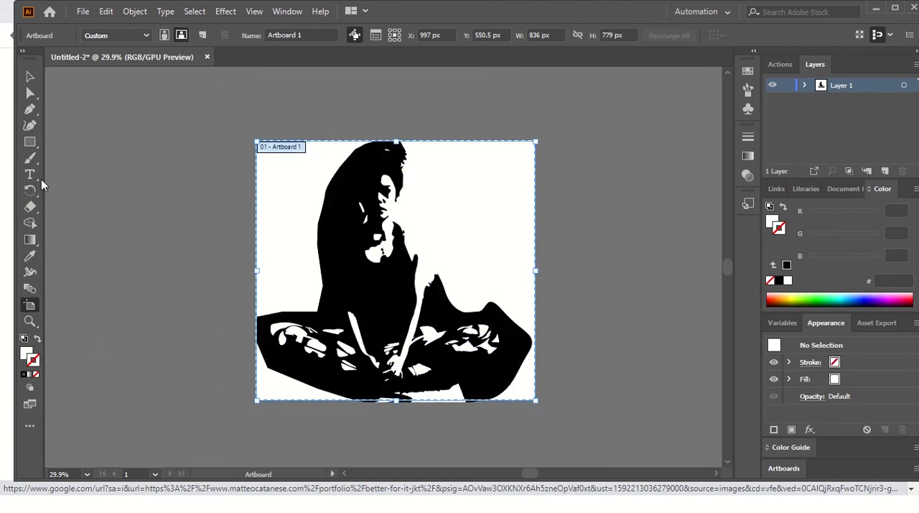
{"action": "left_click", "coordinate": [30, 76]}
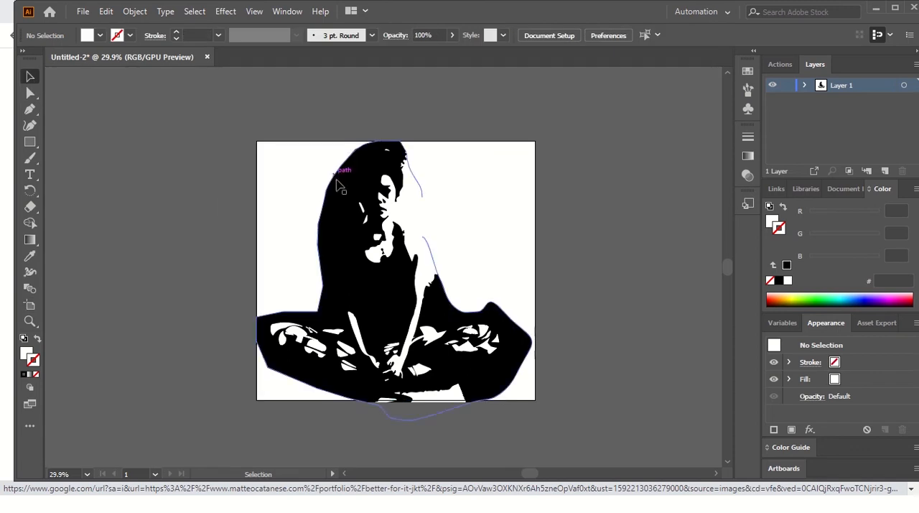
{"action": "left_click", "coordinate": [81, 12]}
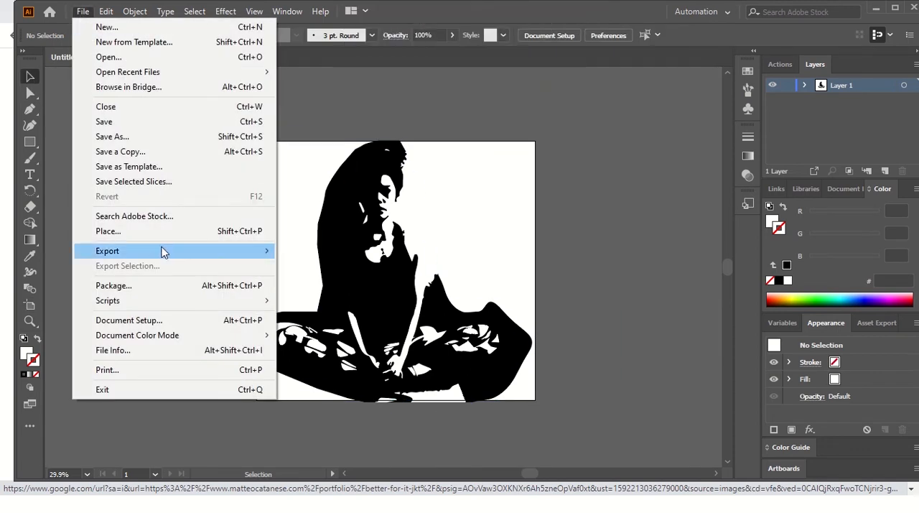
{"action": "left_click", "coordinate": [183, 136]}
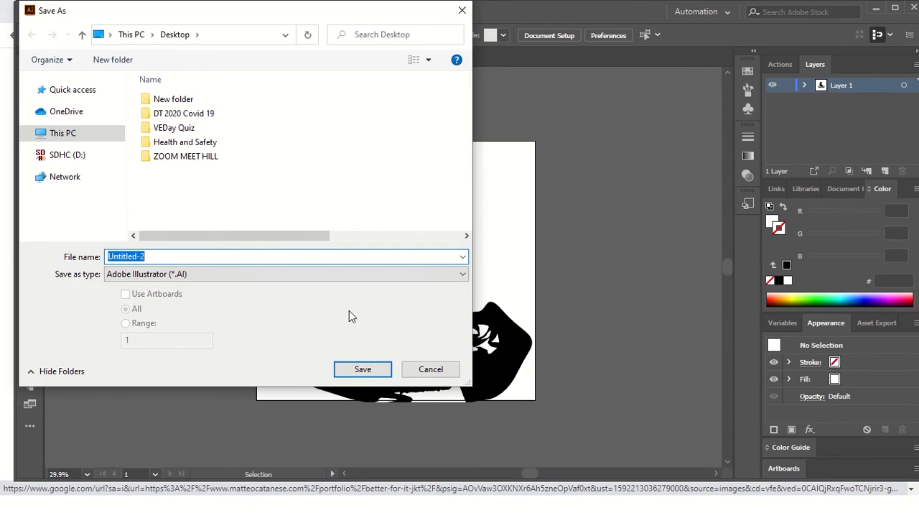
{"action": "left_click", "coordinate": [431, 368]}
Step: Export the artwork as a PNG over the existing bANKSY STYLE LOGO file on the Desktop, at 72 ppi with a transparent background
{"action": "left_click", "coordinate": [82, 12]}
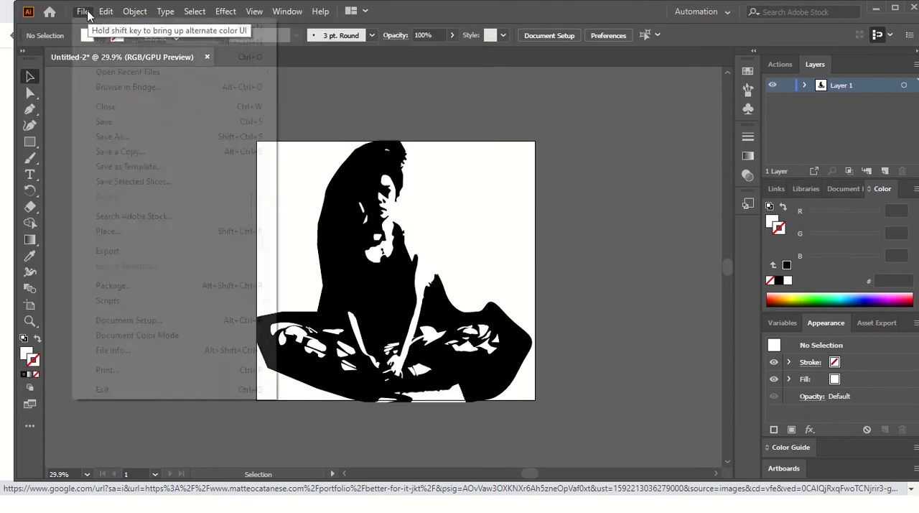
{"action": "mouse_move", "coordinate": [150, 257]}
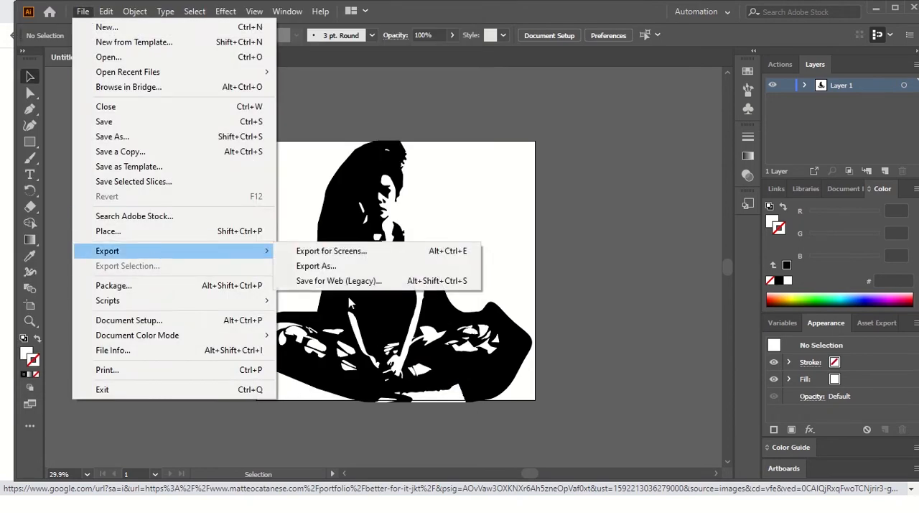
{"action": "left_click", "coordinate": [361, 267]}
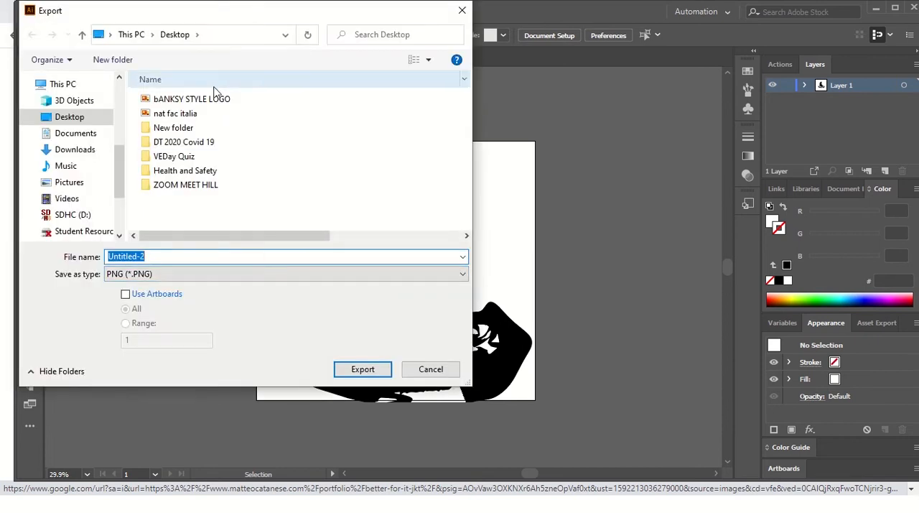
{"action": "left_click", "coordinate": [217, 100]}
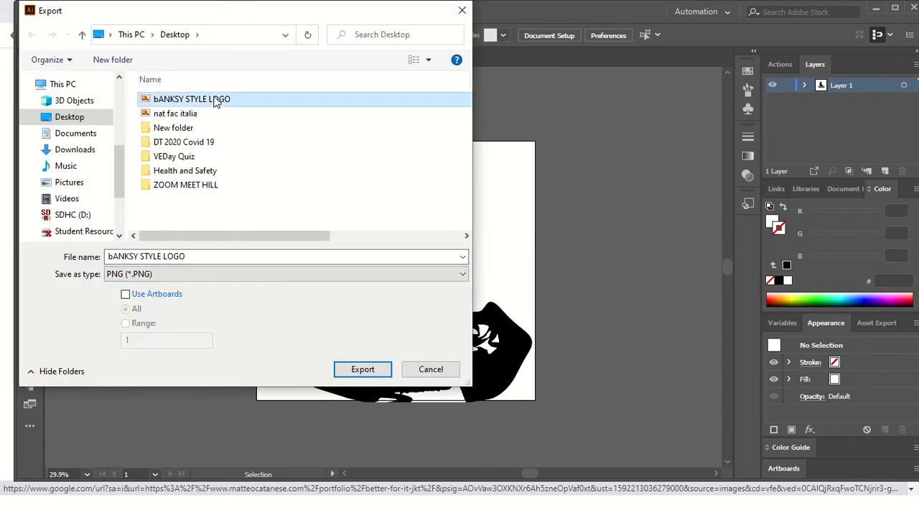
{"action": "left_click", "coordinate": [381, 370]}
{"action": "left_click", "coordinate": [508, 307]}
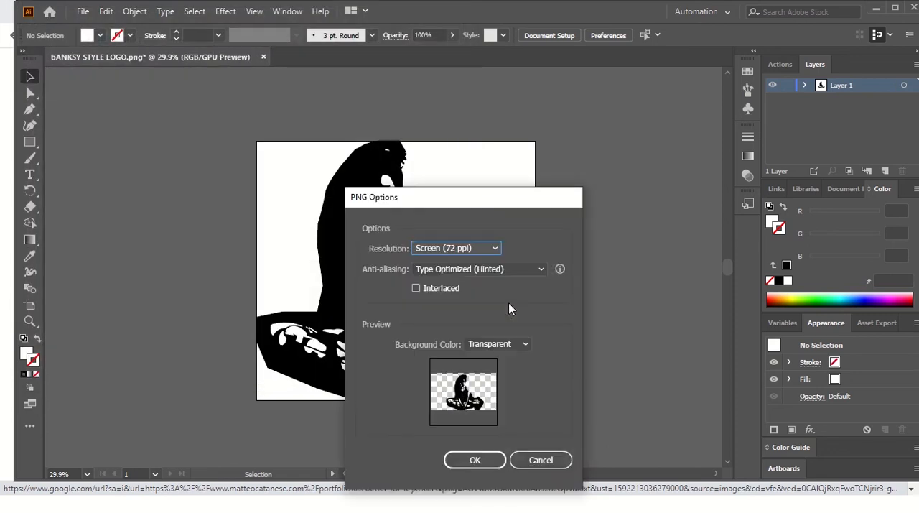
{"action": "left_click", "coordinate": [485, 461]}
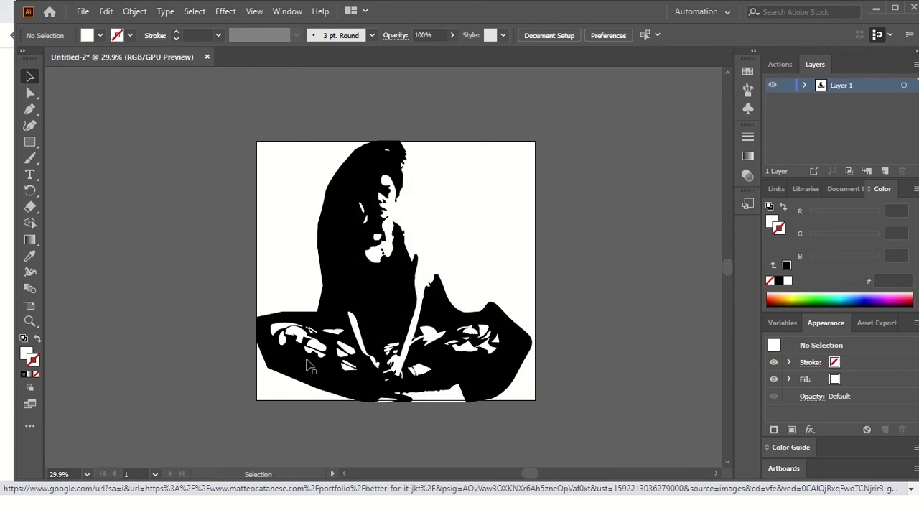
Step: Switch to Photoshop and place the bANKSY STYLE LOGO file from the Desktop folder onto the Shoreditch wall image
{"action": "key", "text": "alt+Tab"}
{"action": "key", "text": "alt+Tab"}
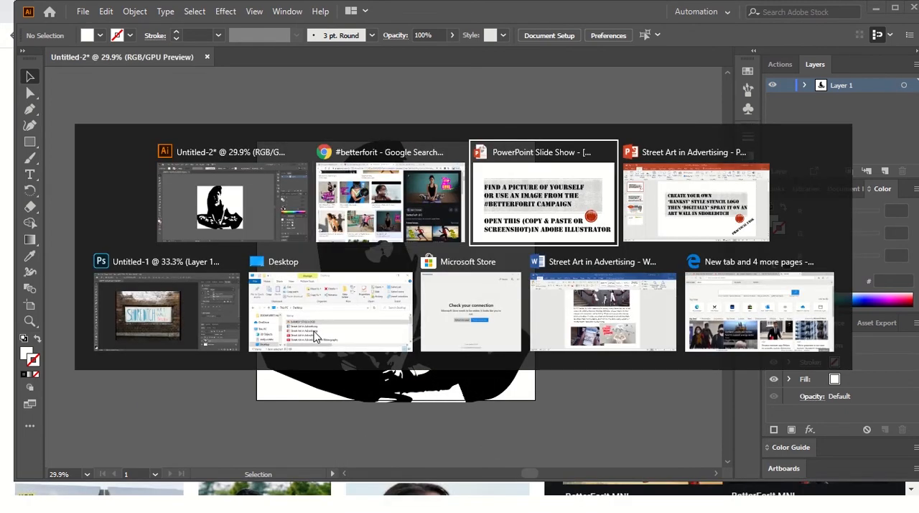
{"action": "key", "text": "alt+Tab"}
{"action": "key", "text": "alt+Tab"}
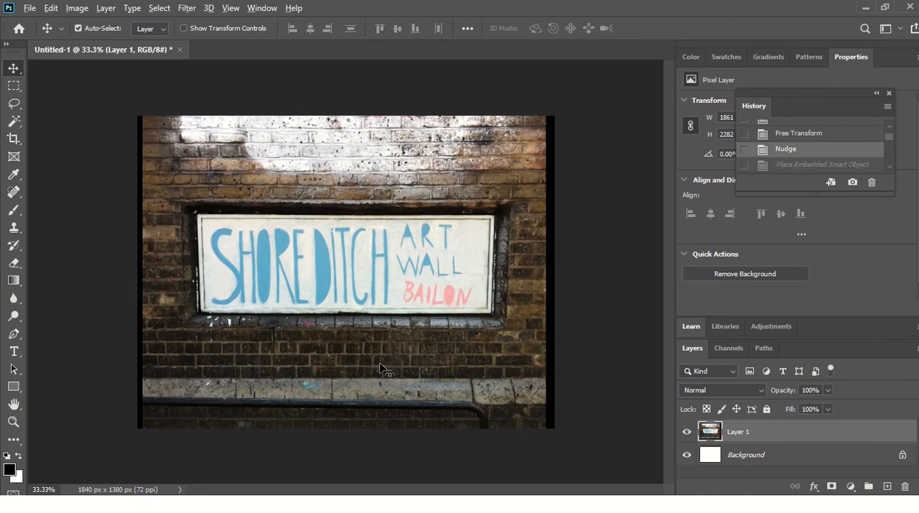
{"action": "key", "text": "alt+Tab"}
{"action": "key", "text": "alt+Tab"}
{"action": "key", "text": "alt+Tab"}
{"action": "key", "text": "alt+Tab"}
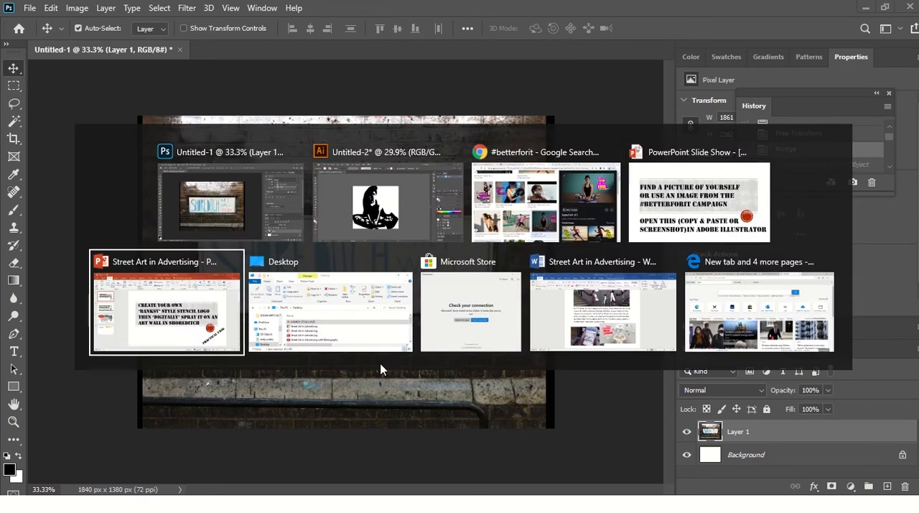
{"action": "key", "text": "alt+Tab"}
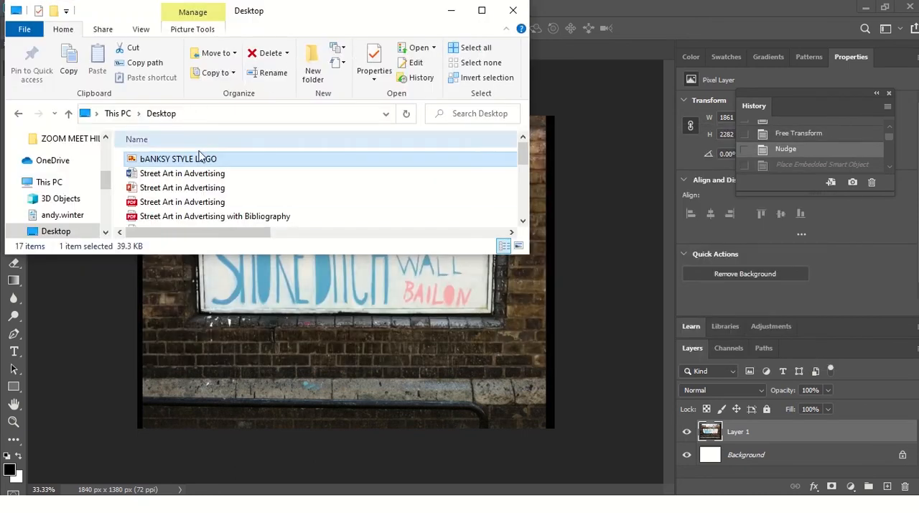
{"action": "left_click_drag", "start_coordinate": [189, 161], "coordinate": [347, 359]}
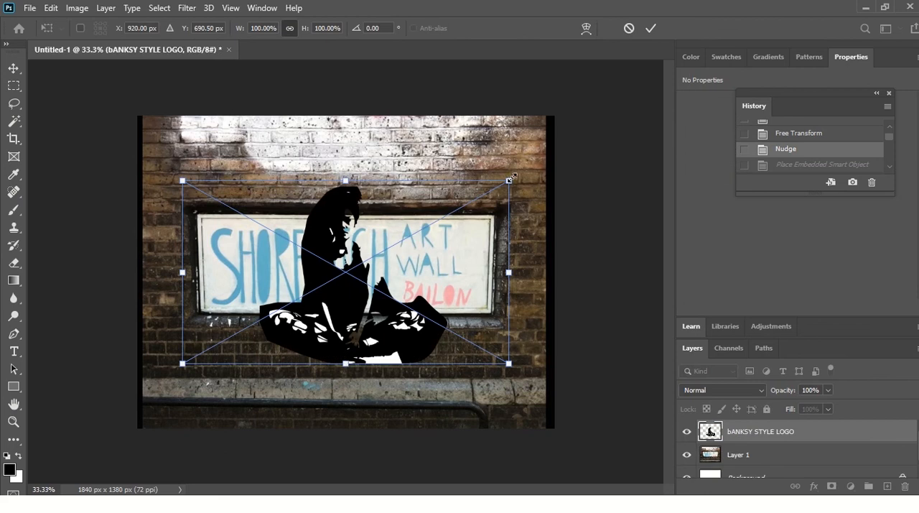
Step: Scale the placed logo to about 60% width and 49% height, position it on the bricks above the Shoreditch sign, and commit it
{"action": "left_click_drag", "start_coordinate": [509, 181], "coordinate": [418, 231]}
{"action": "left_click_drag", "start_coordinate": [308, 328], "coordinate": [272, 169]}
{"action": "left_click_drag", "start_coordinate": [385, 72], "coordinate": [344, 113]}
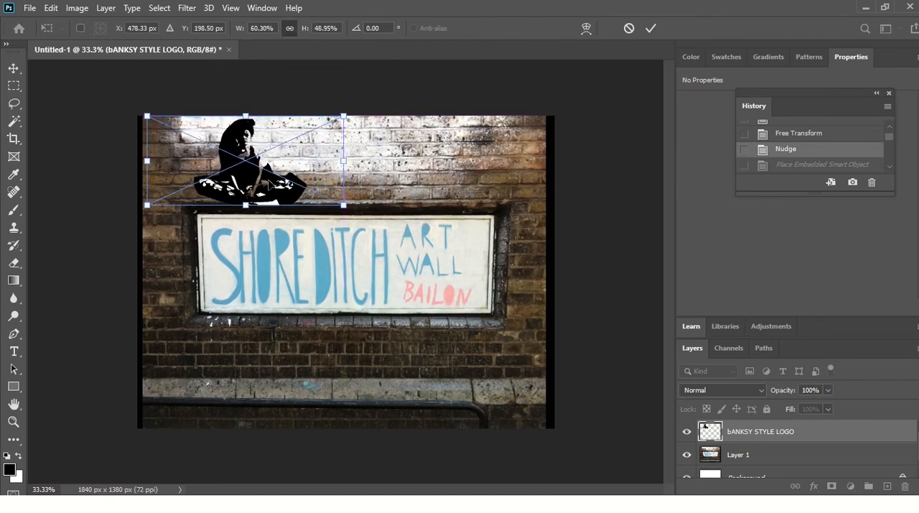
{"action": "left_click_drag", "start_coordinate": [290, 151], "coordinate": [322, 151]}
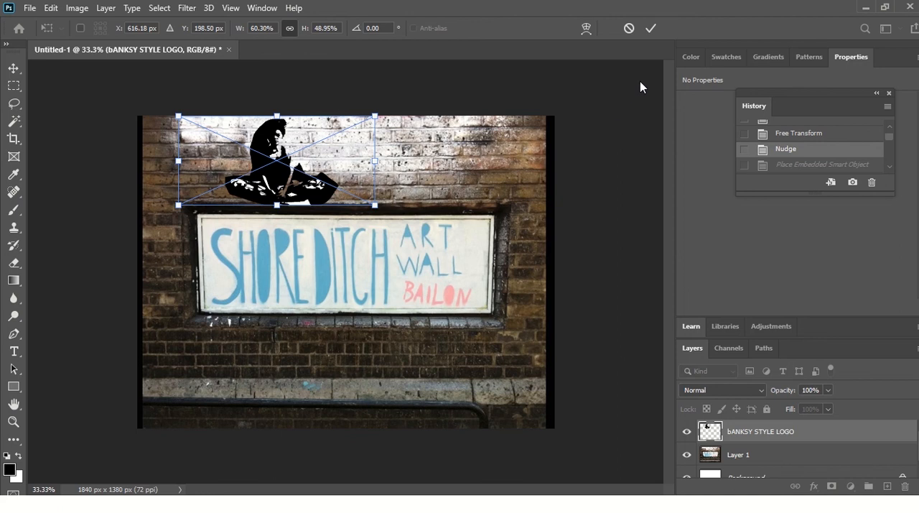
{"action": "left_click", "coordinate": [651, 27]}
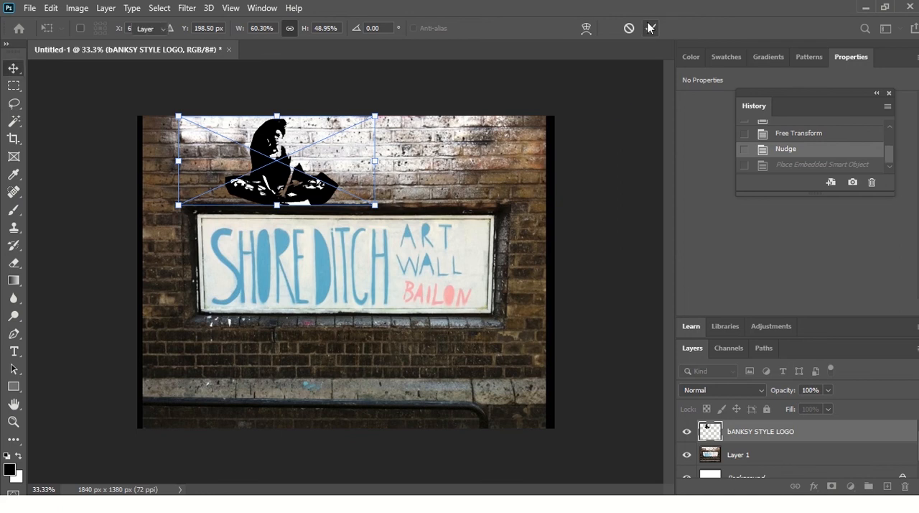
Step: Move the wall photo on Layer 1 down, and reposition the stencil logo over the white-painted bricks above the sign
{"action": "left_click", "coordinate": [757, 454]}
{"action": "left_click_drag", "start_coordinate": [450, 285], "coordinate": [448, 362]}
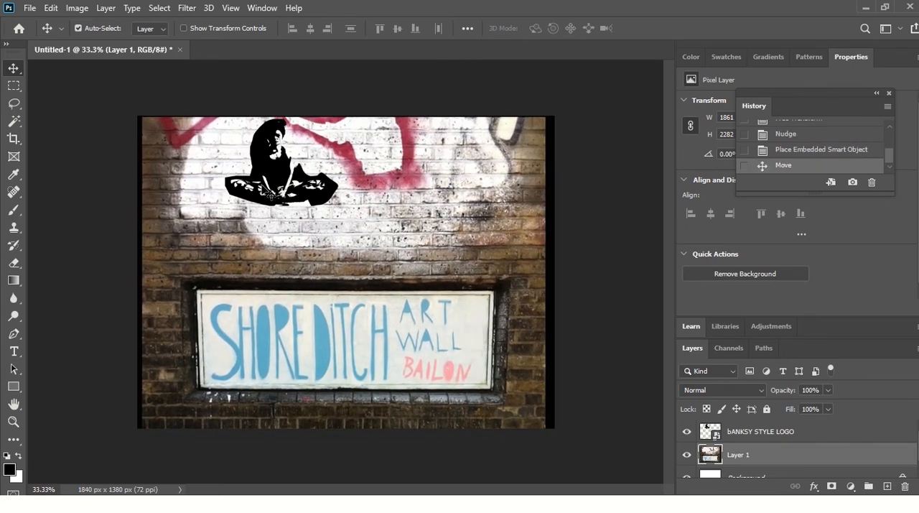
{"action": "left_click", "coordinate": [829, 430]}
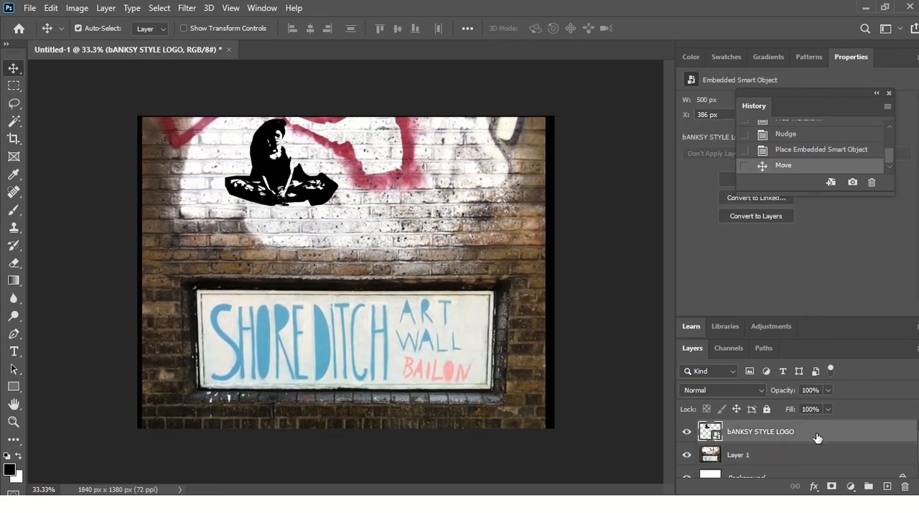
{"action": "left_click_drag", "start_coordinate": [278, 161], "coordinate": [259, 175]}
{"action": "left_click", "coordinate": [275, 201]}
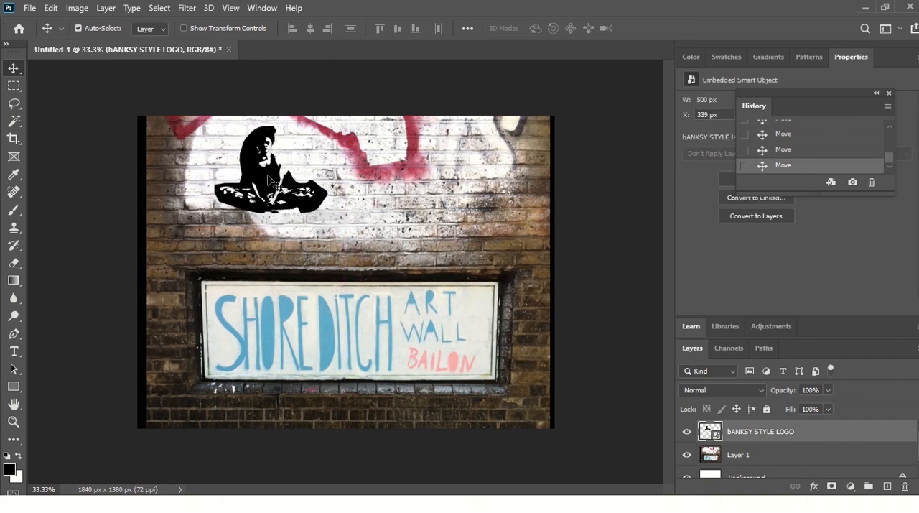
Step: Rasterize the bANKSY STYLE LOGO layer and lower its opacity to 79%
{"action": "right_click", "coordinate": [823, 436]}
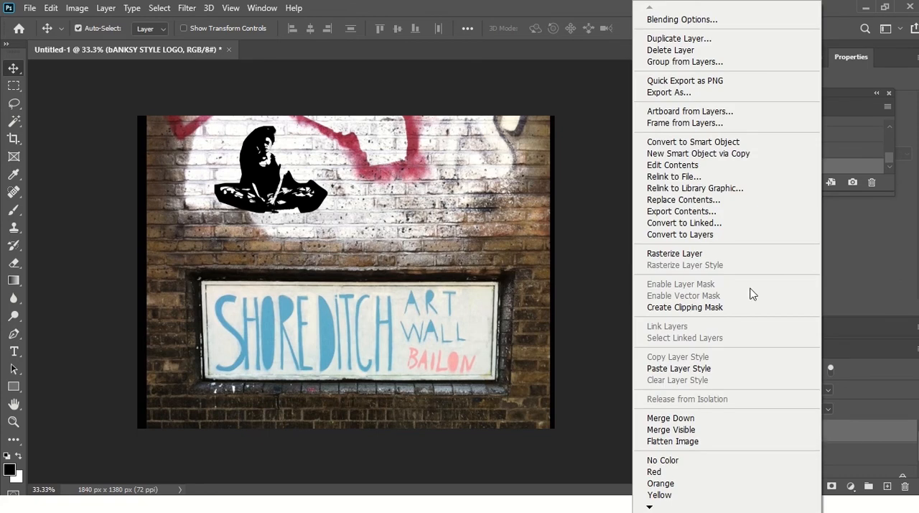
{"action": "left_click", "coordinate": [716, 252]}
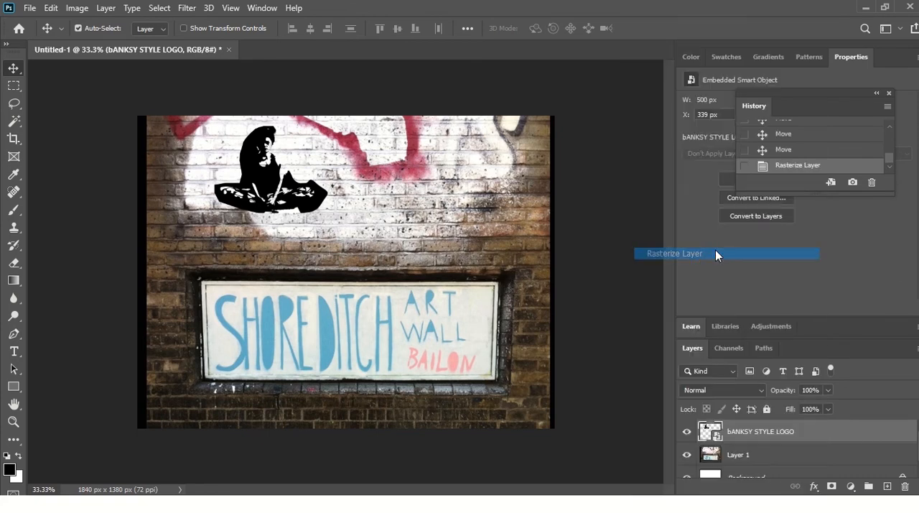
{"action": "left_click", "coordinate": [829, 391]}
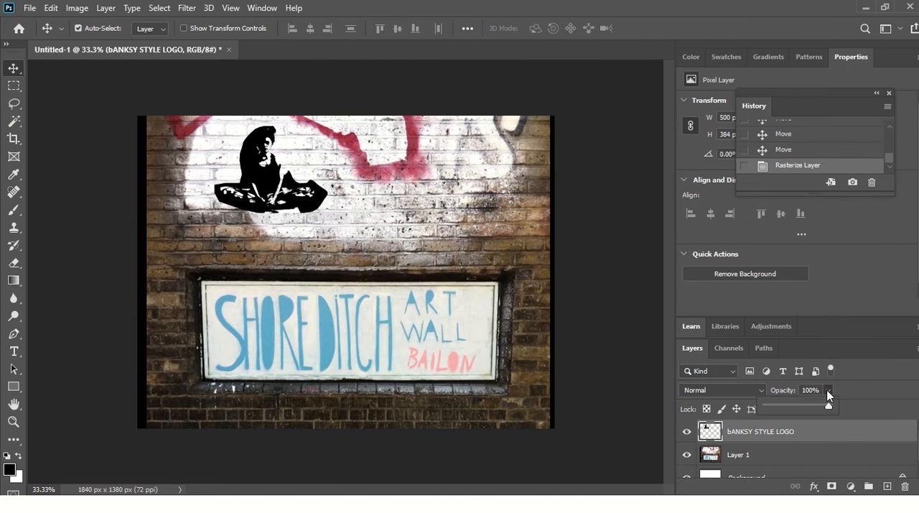
{"action": "mouse_move", "coordinate": [825, 407]}
{"action": "left_mouse_down"}
{"action": "mouse_move", "coordinate": [799, 406]}
{"action": "mouse_move", "coordinate": [817, 406]}
{"action": "left_mouse_up"}
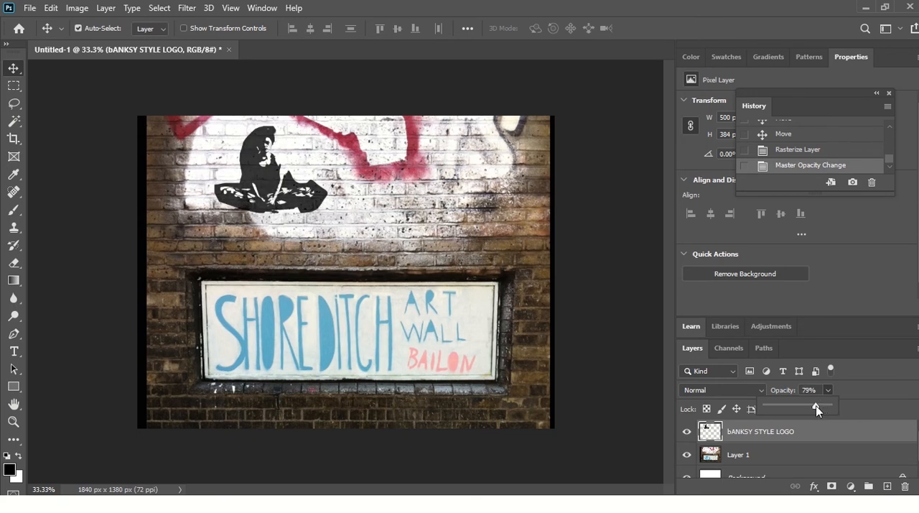
{"action": "left_click", "coordinate": [888, 419]}
Step: Add a Bevel & Emboss texture to the bANKSY STYLE LOGO layer, using the fourth pattern in the Trees group
{"action": "right_click", "coordinate": [853, 434]}
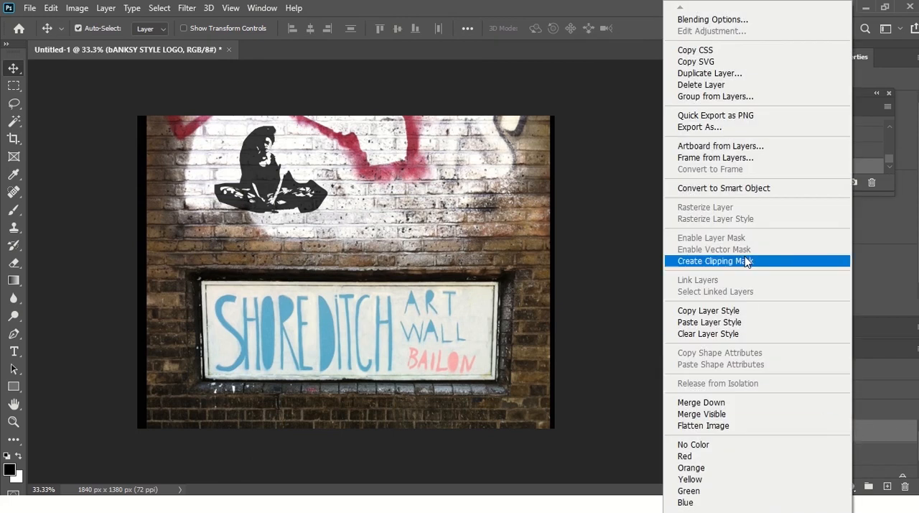
{"action": "left_click", "coordinate": [880, 433]}
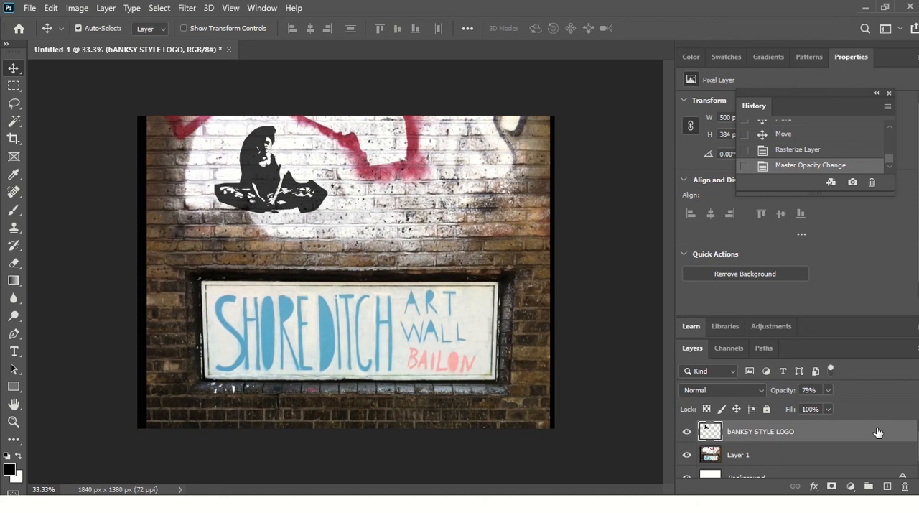
{"action": "double_click", "coordinate": [837, 433]}
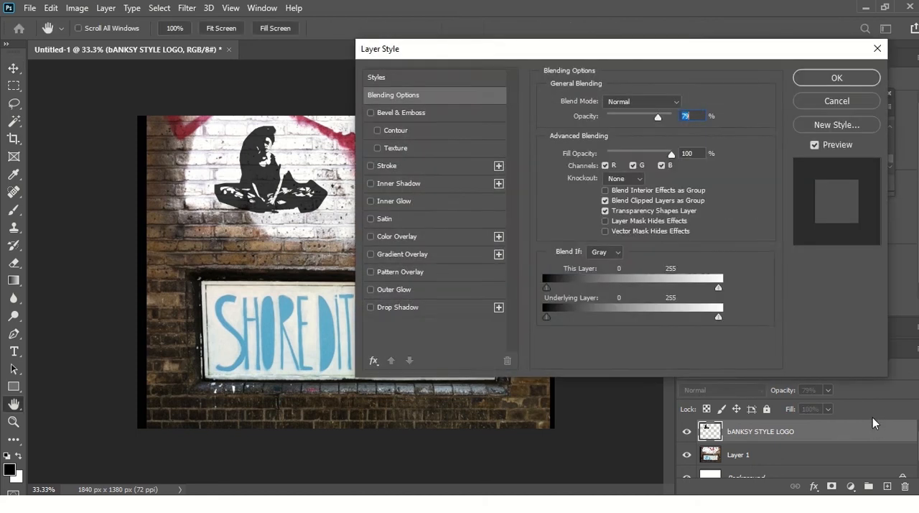
{"action": "left_click", "coordinate": [413, 147]}
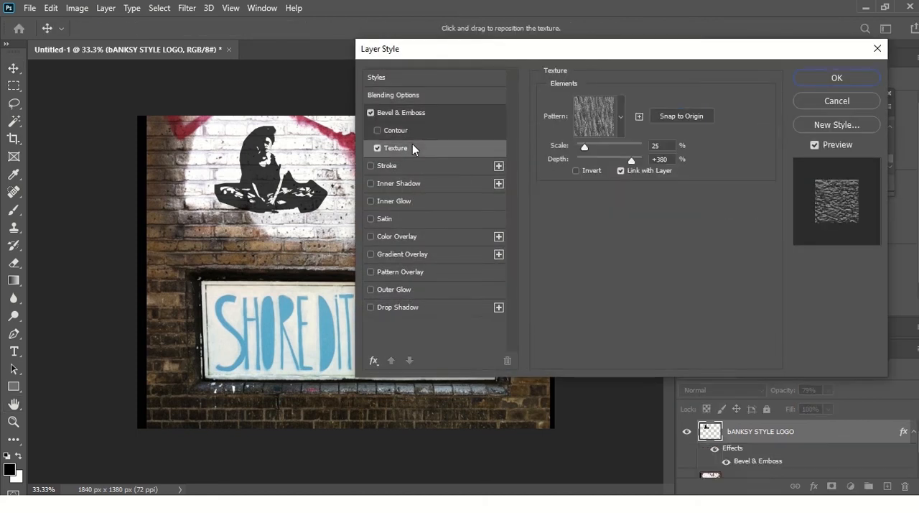
{"action": "left_click", "coordinate": [620, 119]}
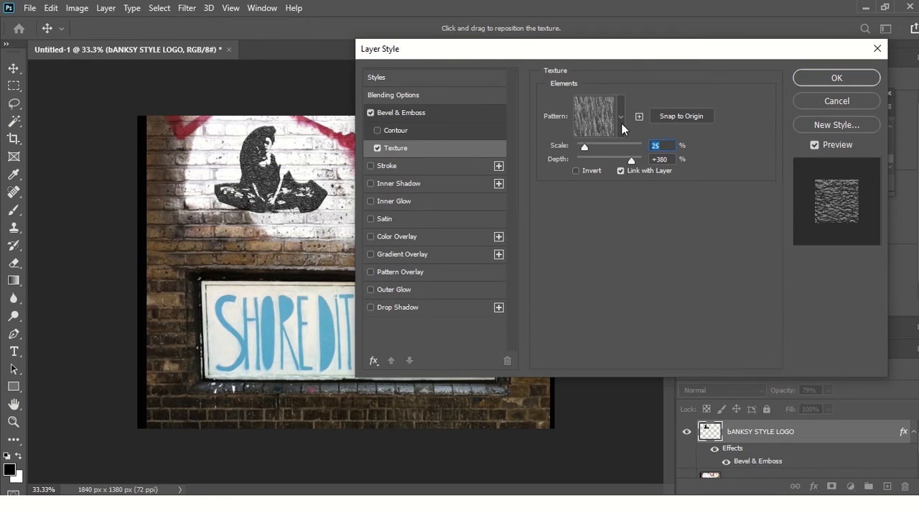
{"action": "left_click", "coordinate": [621, 120]}
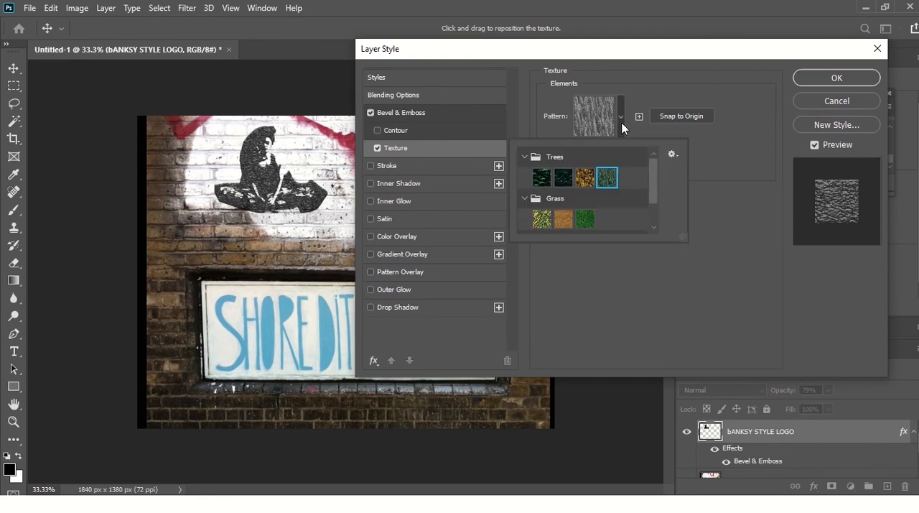
{"action": "left_click", "coordinate": [588, 179]}
{"action": "left_click", "coordinate": [608, 179]}
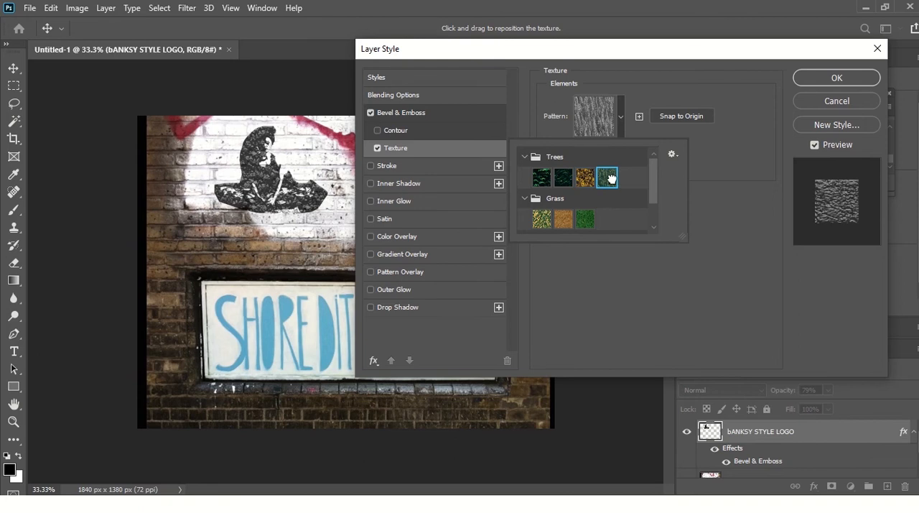
{"action": "left_click", "coordinate": [730, 188]}
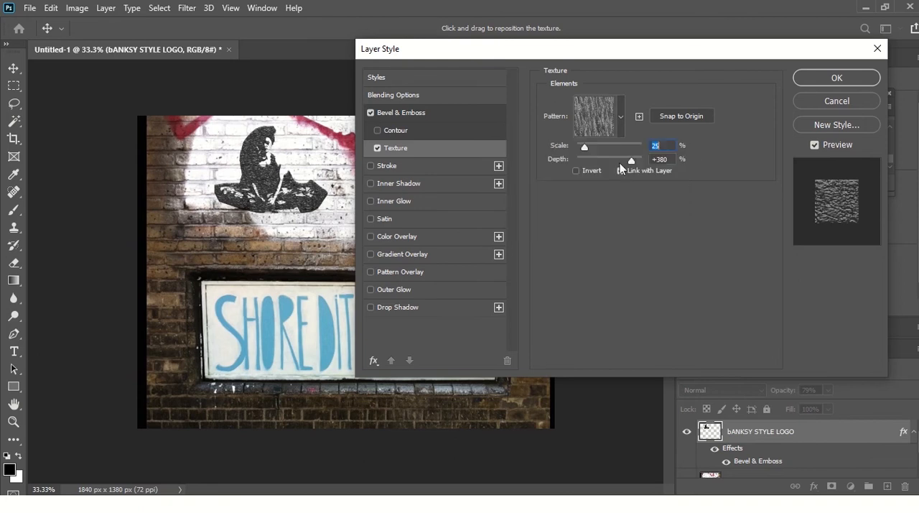
Step: Apply the texture at 17% scale and +628% depth, and shift the stencil figure slightly right on the white bricks
{"action": "left_click_drag", "start_coordinate": [588, 146], "coordinate": [640, 159]}
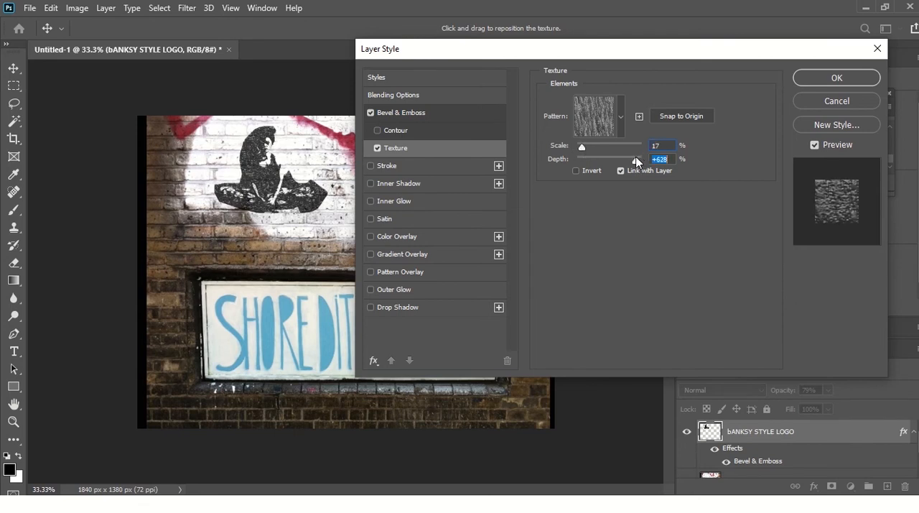
{"action": "left_click", "coordinate": [831, 78]}
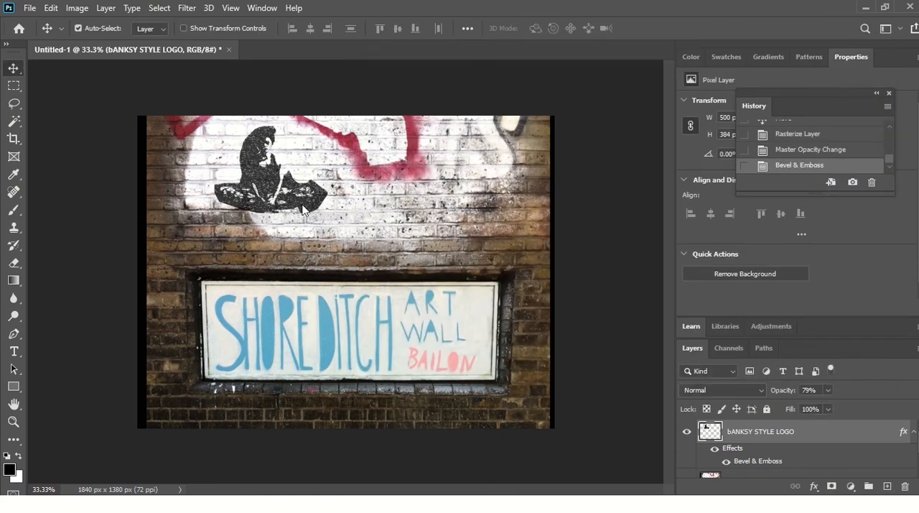
{"action": "left_click_drag", "start_coordinate": [255, 181], "coordinate": [273, 181]}
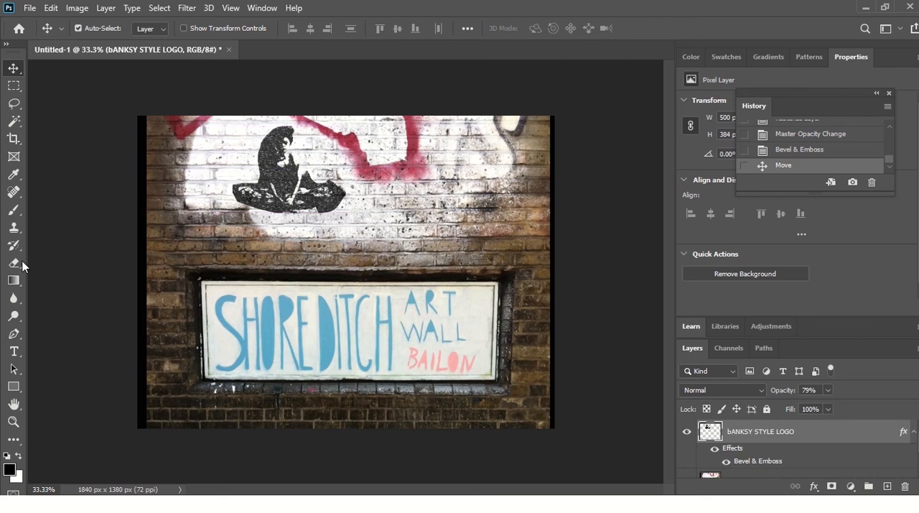
Step: Blur the stencil figure with the Blur tool, using a 158 px brush at 93% hardness and 50% strength
{"action": "left_click", "coordinate": [15, 301]}
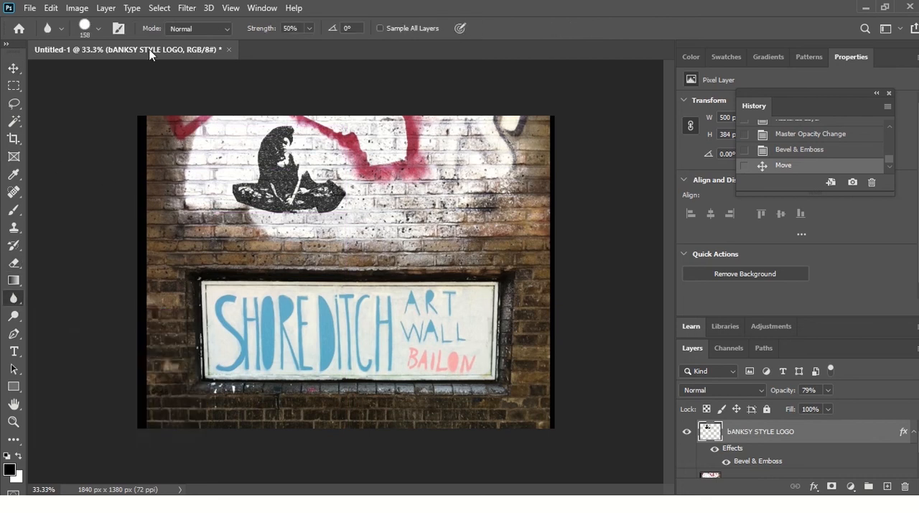
{"action": "left_click", "coordinate": [89, 29]}
{"action": "mouse_move", "coordinate": [117, 72]}
{"action": "left_mouse_down"}
{"action": "mouse_move", "coordinate": [155, 75]}
{"action": "mouse_move", "coordinate": [131, 75]}
{"action": "left_mouse_up"}
{"action": "left_click_drag", "start_coordinate": [161, 104], "coordinate": [153, 104]}
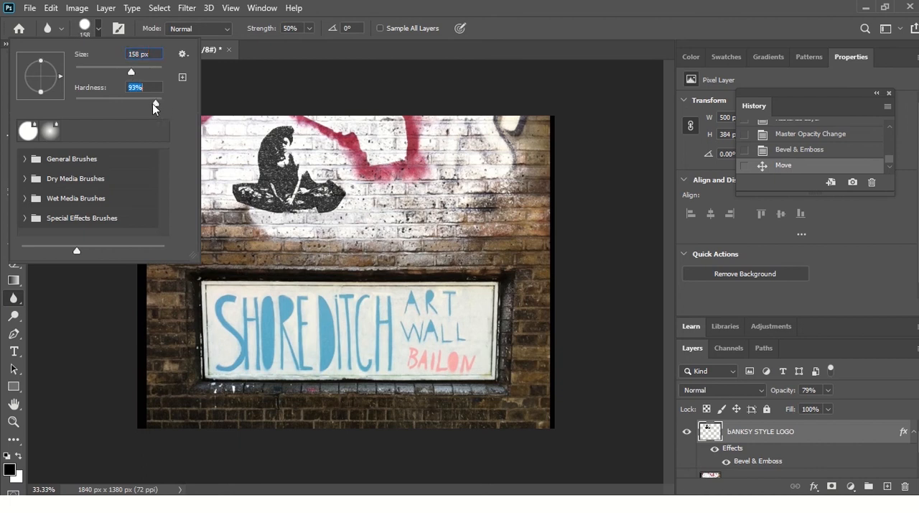
{"action": "left_click", "coordinate": [132, 68]}
{"action": "left_click_drag", "start_coordinate": [269, 102], "coordinate": [279, 164]}
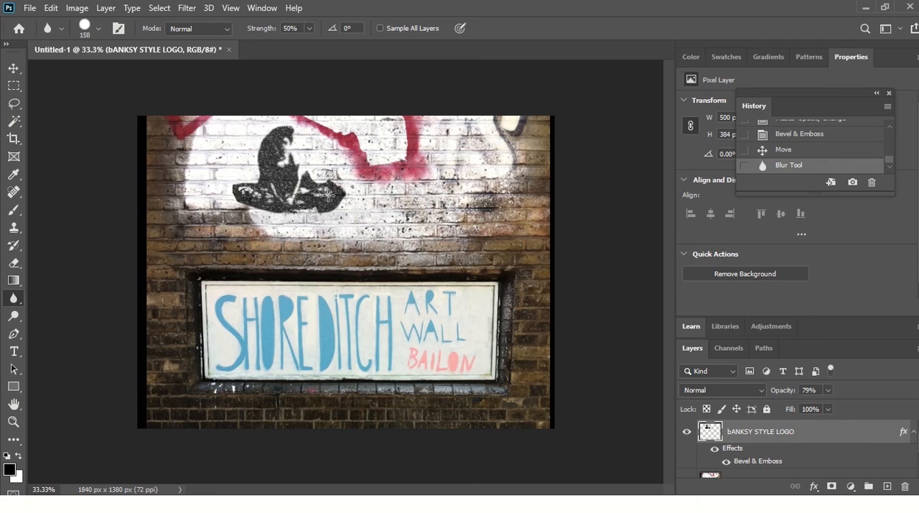
{"action": "left_click_drag", "start_coordinate": [328, 194], "coordinate": [319, 204]}
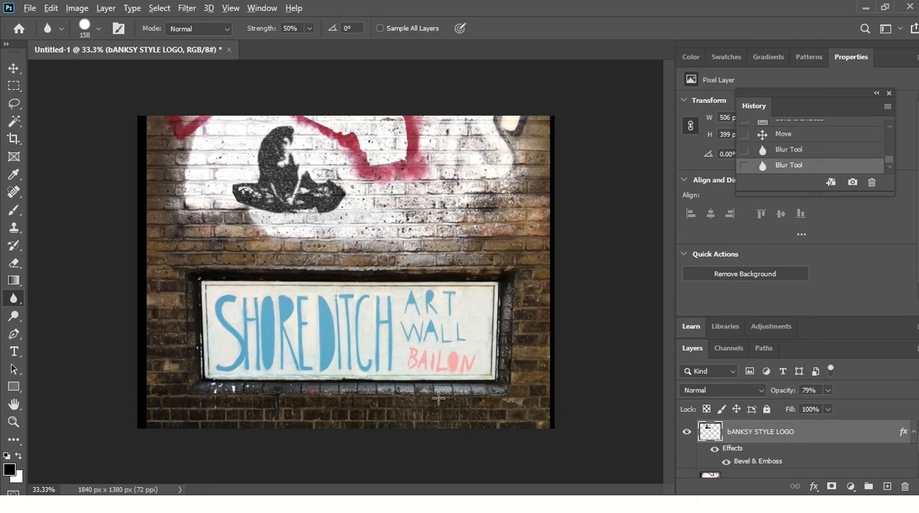
Step: Switch to Chrome and show the NIKE TICK image search results
{"action": "key", "text": "alt+Tab"}
{"action": "key", "text": "alt+Tab"}
{"action": "key", "text": "alt+Tab"}
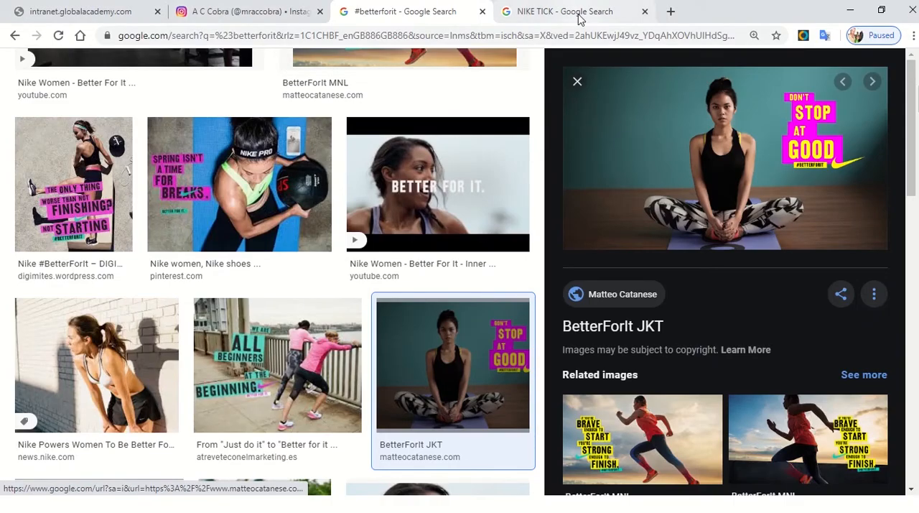
{"action": "left_click", "coordinate": [579, 19]}
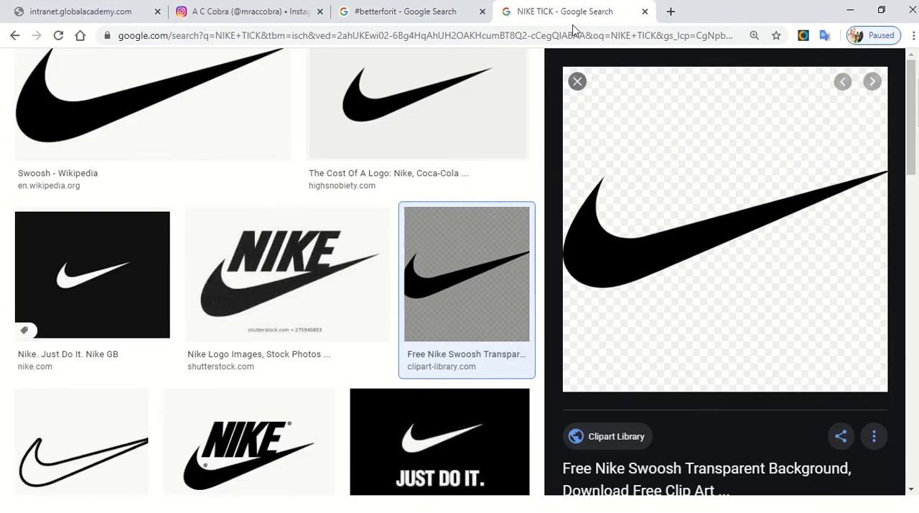
{"action": "right_click", "coordinate": [657, 257]}
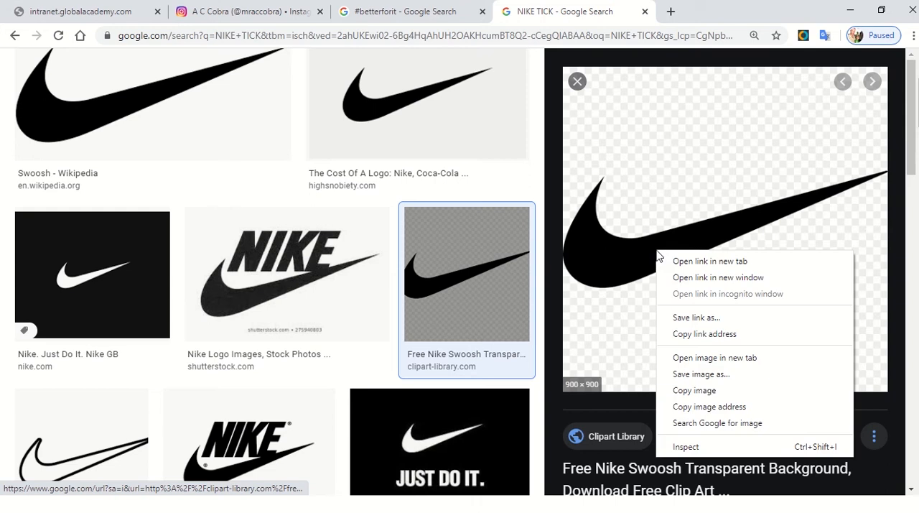
{"action": "left_click", "coordinate": [715, 383]}
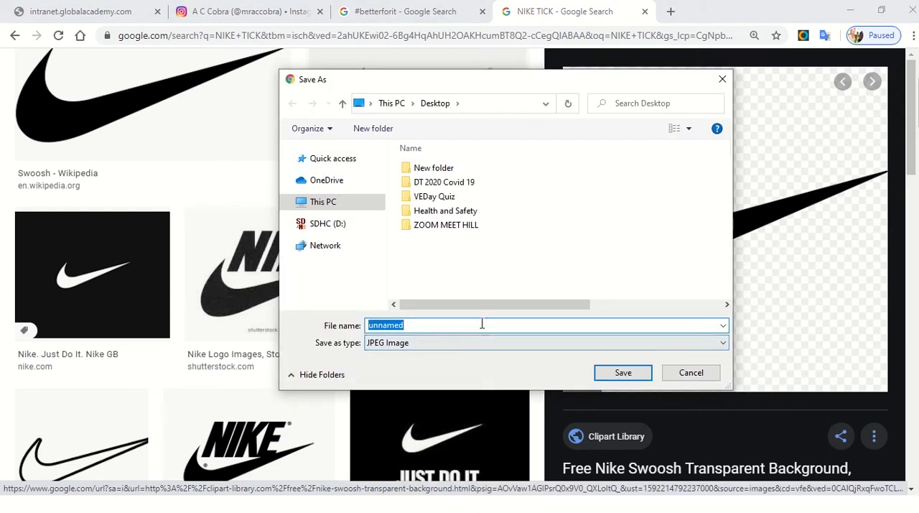
{"action": "left_click", "coordinate": [710, 375]}
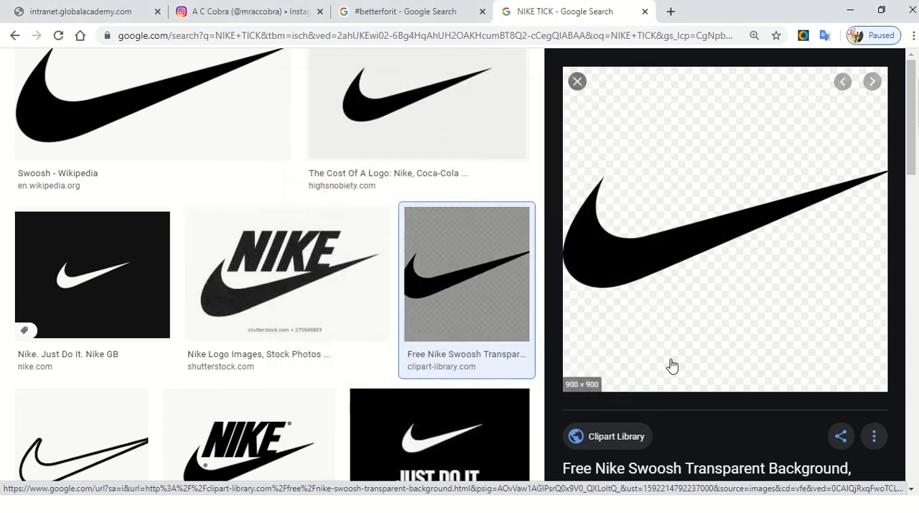
Step: Try copying the Wikipedia swoosh image and pasting it onto the wall image in Photoshop, and undo the paste
{"action": "scroll", "coordinate": [537, 294], "scroll_direction": "up", "scroll_amount": 1}
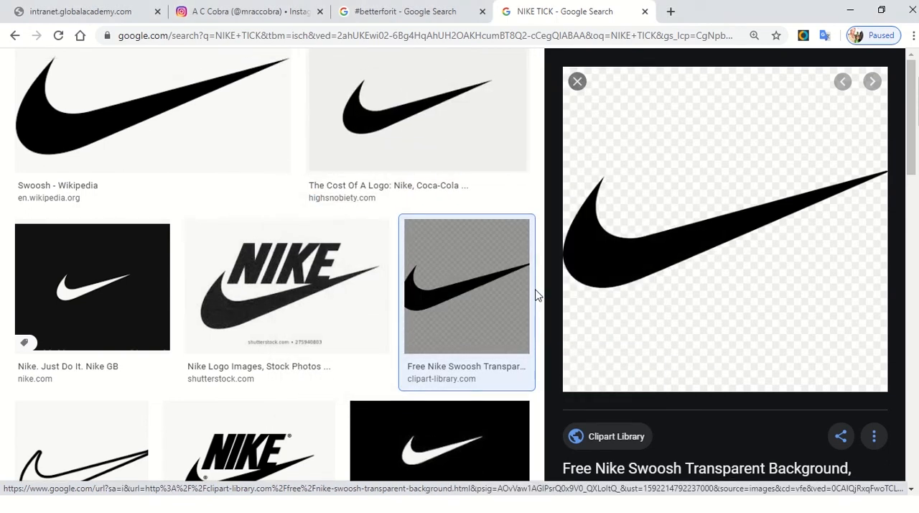
{"action": "scroll", "coordinate": [536, 295], "scroll_direction": "up", "scroll_amount": 3}
{"action": "left_click", "coordinate": [226, 267]}
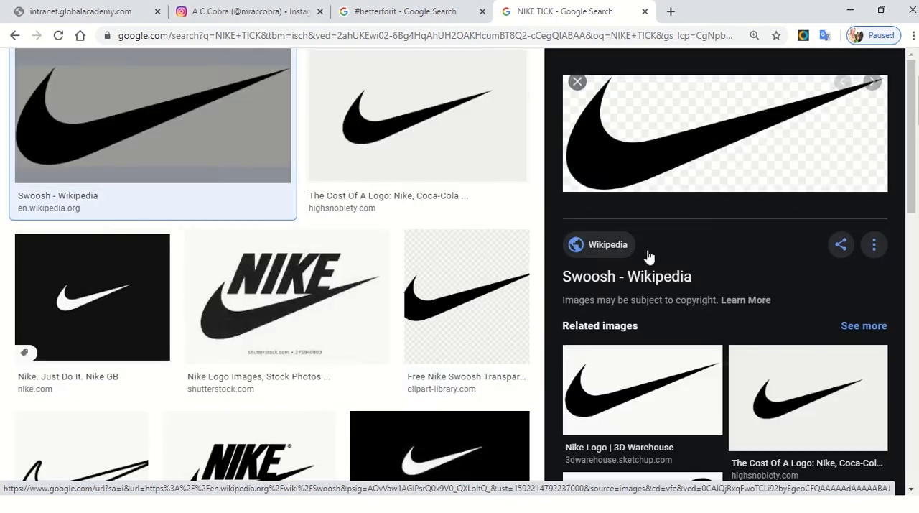
{"action": "right_click", "coordinate": [704, 135]}
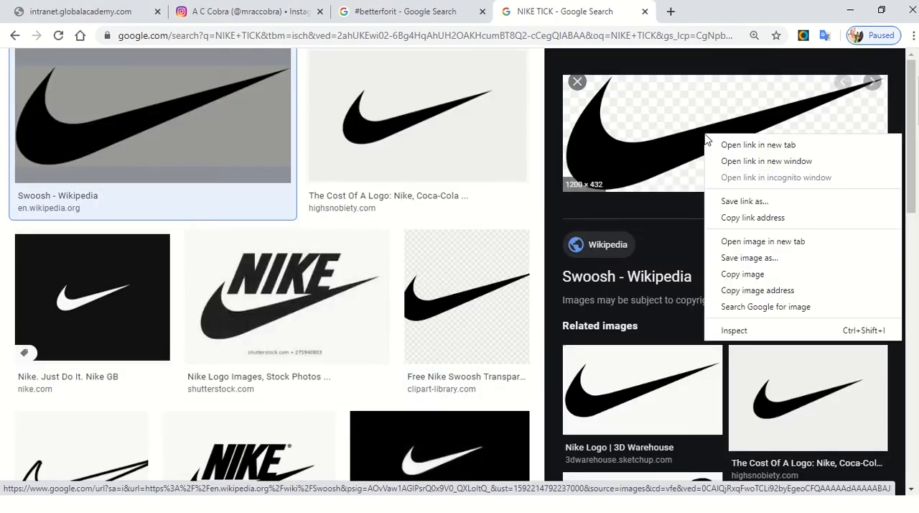
{"action": "left_click", "coordinate": [756, 275]}
{"action": "key", "text": "alt+Tab"}
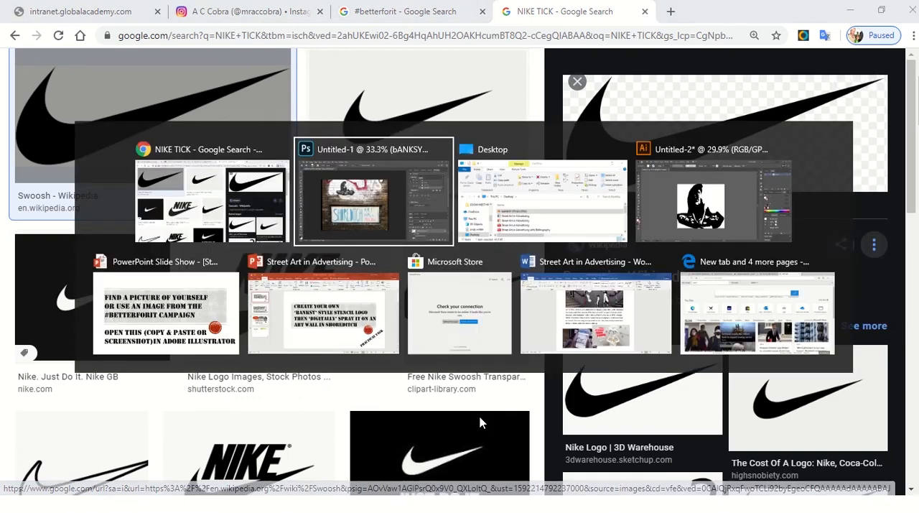
{"action": "key", "text": "ctrl+v"}
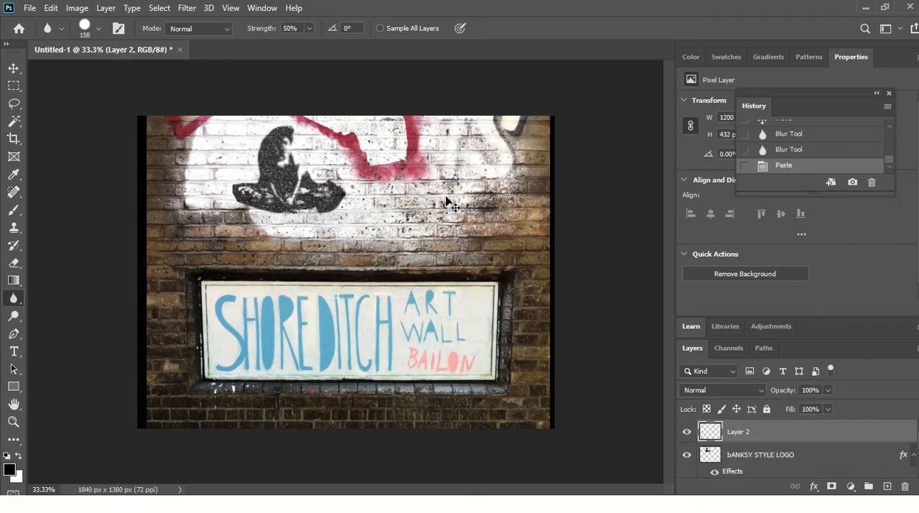
{"action": "key", "text": "ctrl+z"}
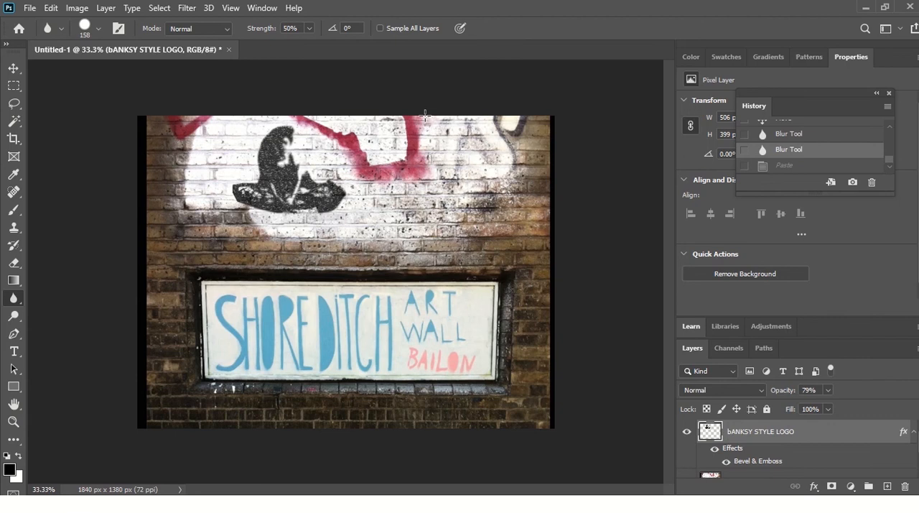
Step: Copy the Clipart Library Nike swoosh image from the Chrome search results and paste it onto the wall image in Photoshop
{"action": "key", "text": "alt+Tab"}
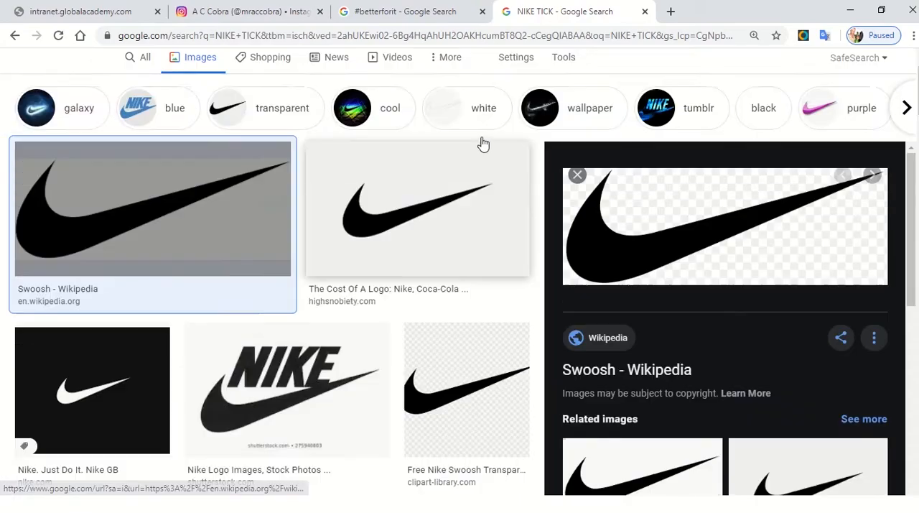
{"action": "scroll", "coordinate": [484, 144], "scroll_direction": "up", "scroll_amount": 1}
{"action": "left_click", "coordinate": [445, 414]}
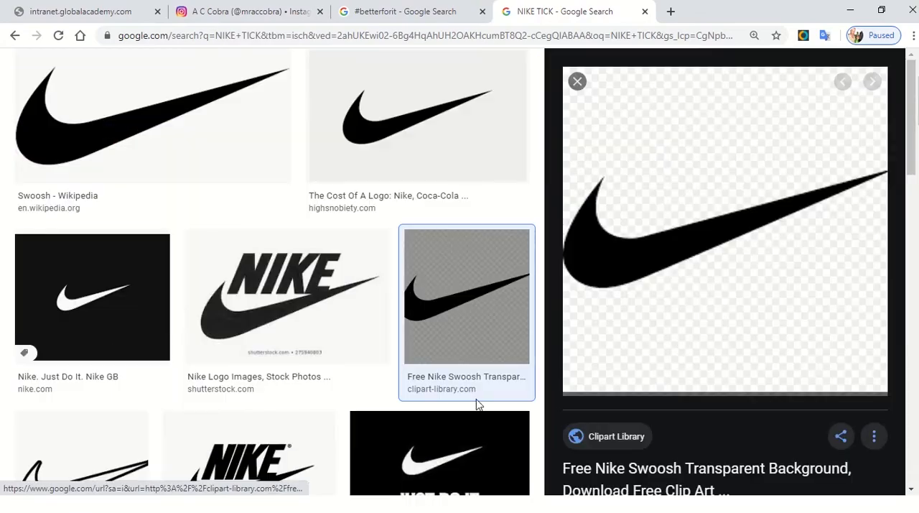
{"action": "right_click", "coordinate": [714, 246]}
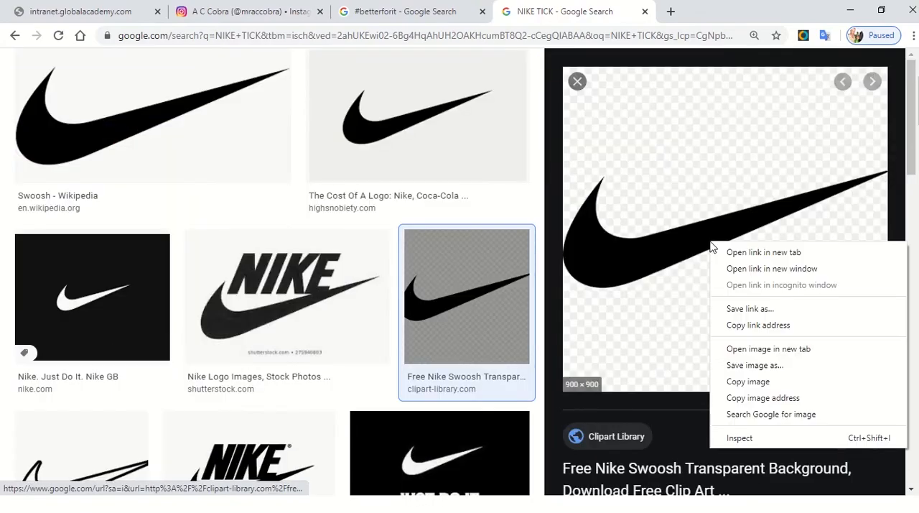
{"action": "left_click", "coordinate": [760, 387]}
{"action": "key", "text": "alt+Tab"}
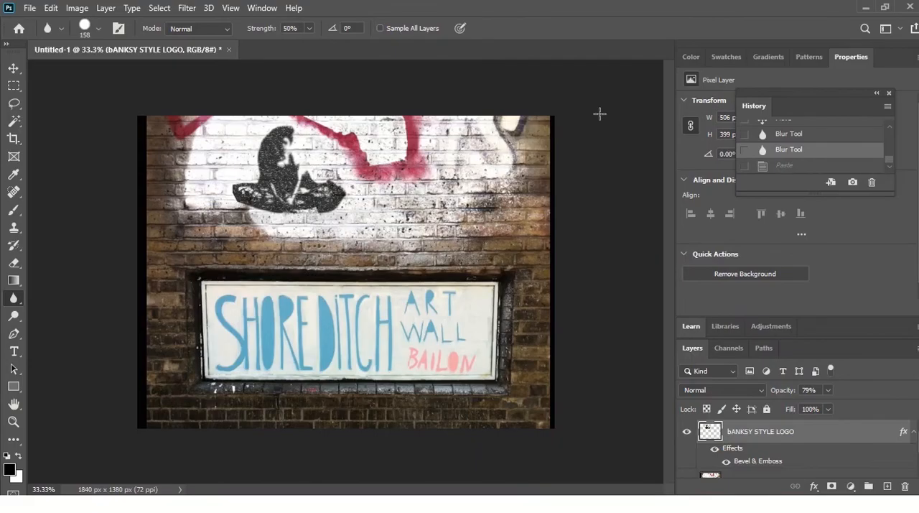
{"action": "key", "text": "ctrl+v"}
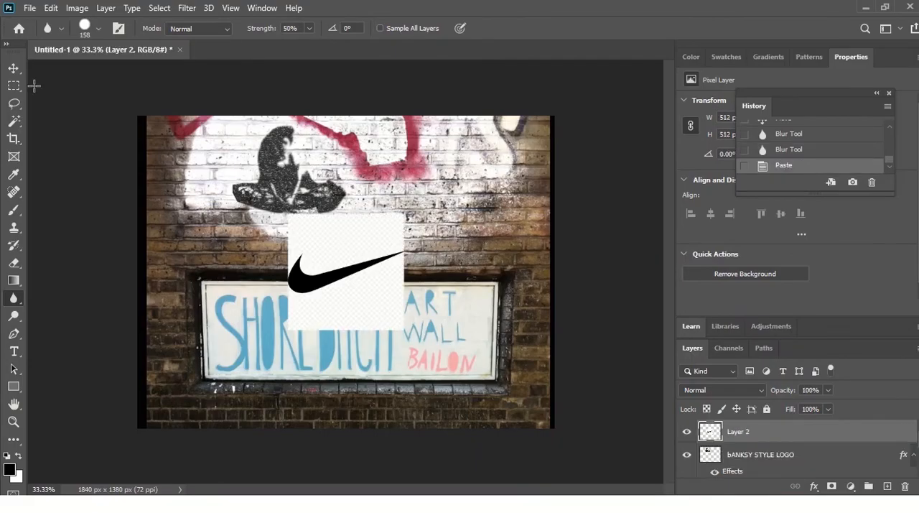
Step: Delete the white background above and below the pasted swoosh using the Magic Wand at tolerance 50
{"action": "left_click", "coordinate": [14, 120]}
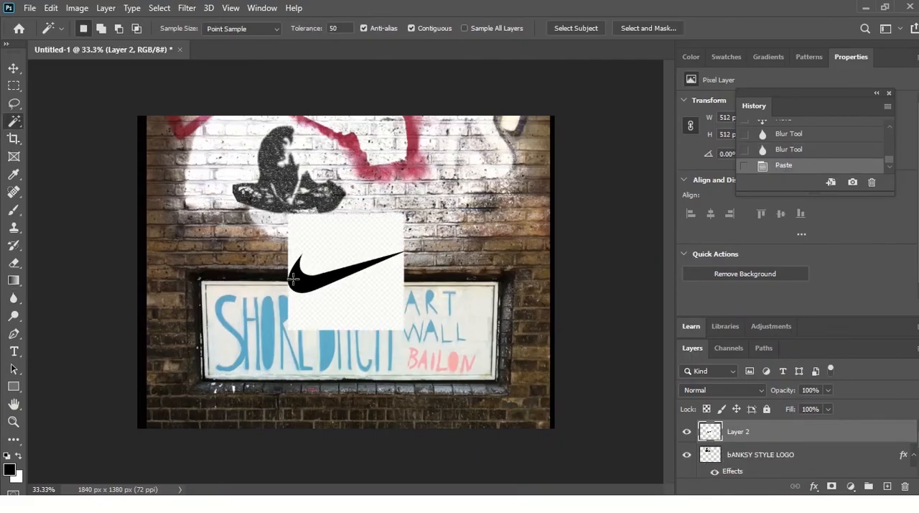
{"action": "left_click", "coordinate": [341, 224]}
{"action": "key", "text": "Delete"}
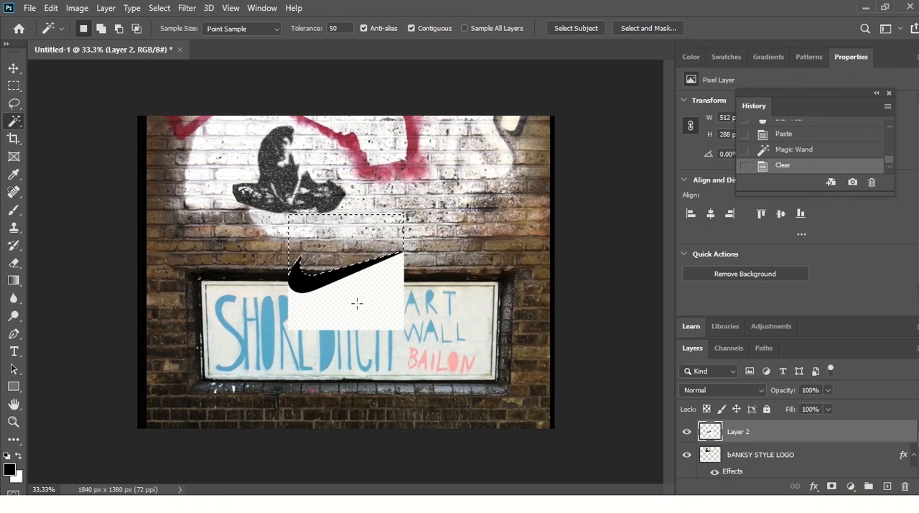
{"action": "left_click", "coordinate": [361, 309]}
{"action": "key", "text": "Delete"}
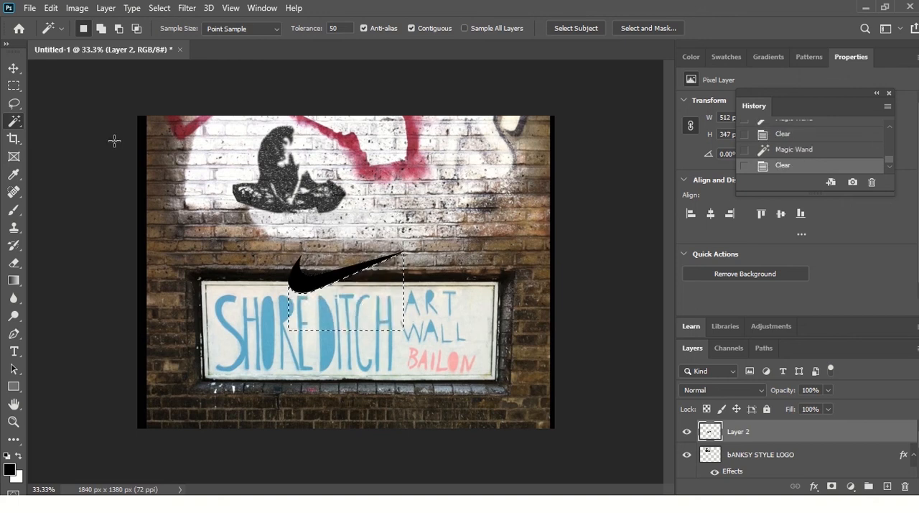
Step: Deselect the area and move the swoosh onto the white brickwork beside the stencil figure
{"action": "left_click", "coordinate": [14, 68]}
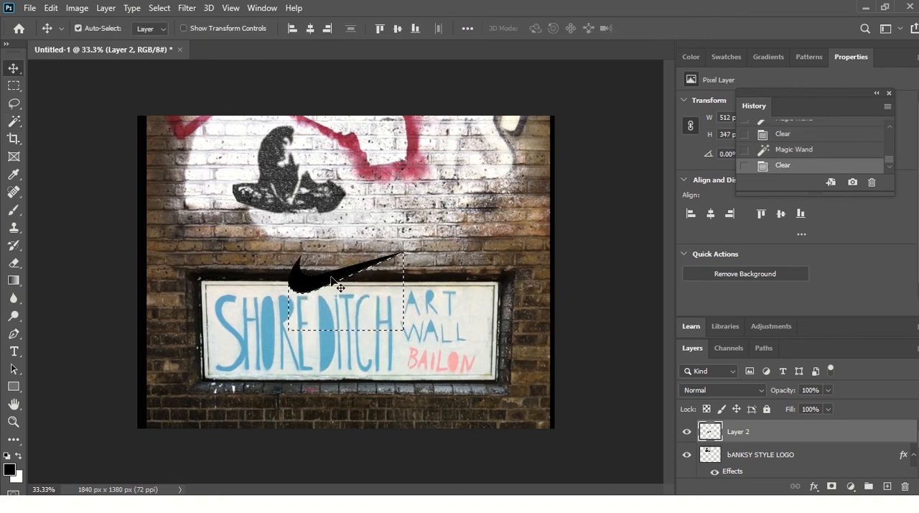
{"action": "key", "text": "ctrl+d"}
{"action": "left_click_drag", "start_coordinate": [332, 280], "coordinate": [399, 214]}
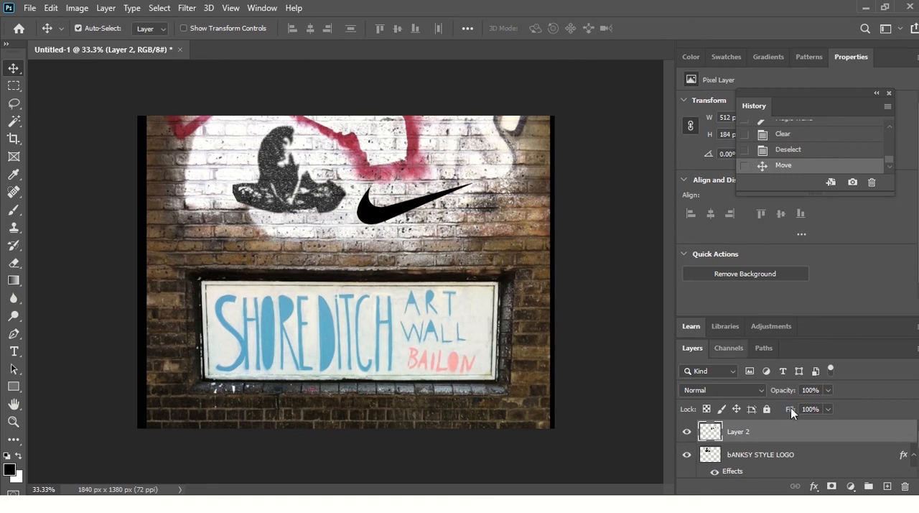
Step: Copy the layer style of bANKSY STYLE LOGO onto the swoosh on Layer 2, and nudge the swoosh slightly closer to the figure
{"action": "left_click", "coordinate": [844, 458]}
{"action": "right_click", "coordinate": [834, 446]}
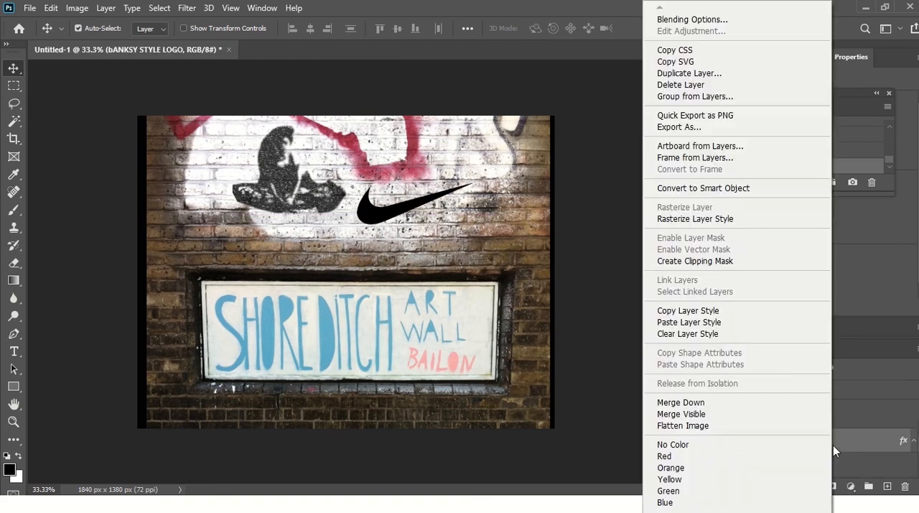
{"action": "left_click", "coordinate": [742, 312]}
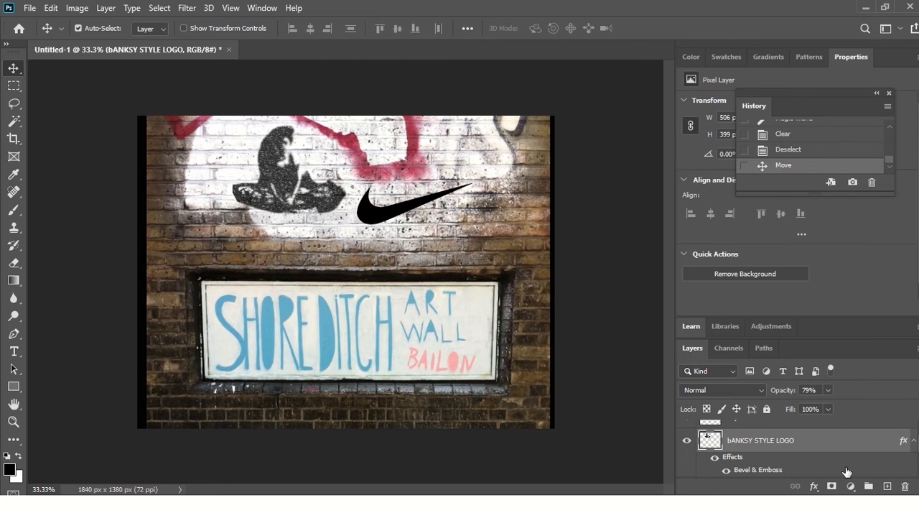
{"action": "scroll", "coordinate": [803, 431], "scroll_direction": "up", "scroll_amount": 1}
{"action": "left_click", "coordinate": [802, 431]}
{"action": "right_click", "coordinate": [803, 431]}
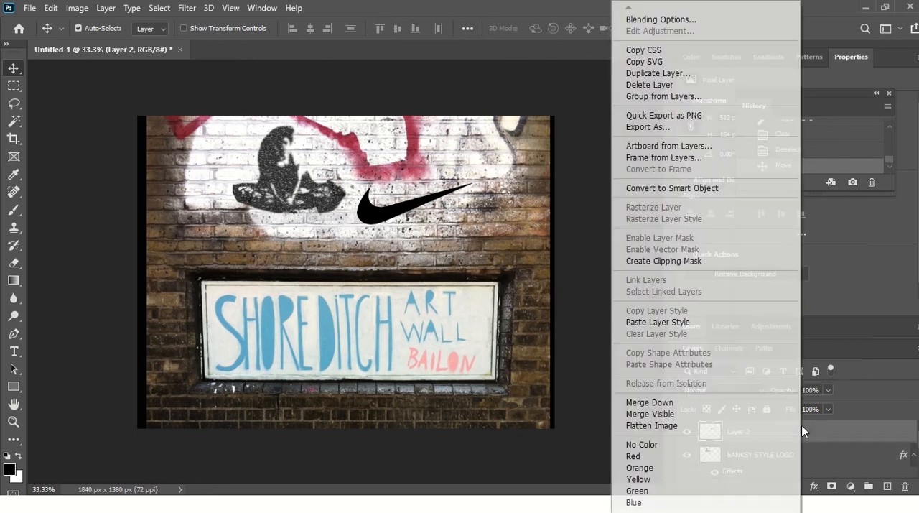
{"action": "left_click", "coordinate": [658, 322]}
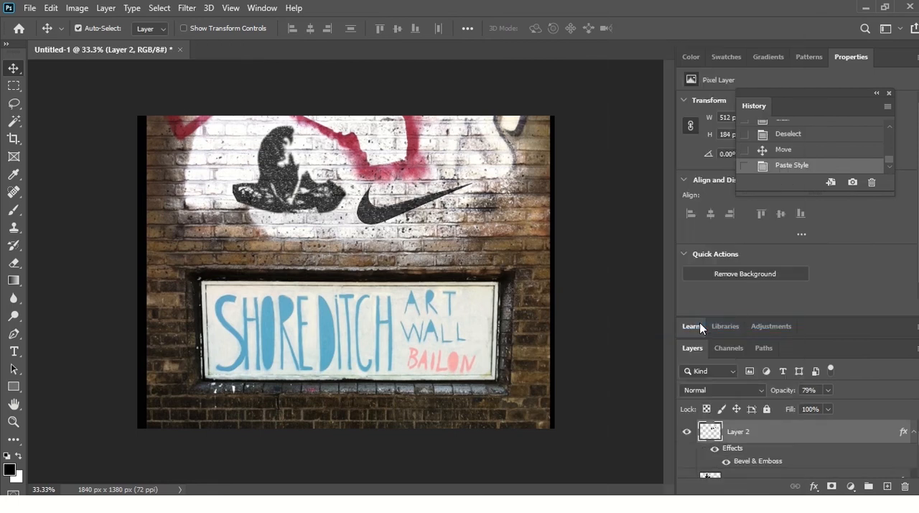
{"action": "left_click_drag", "start_coordinate": [407, 207], "coordinate": [395, 222]}
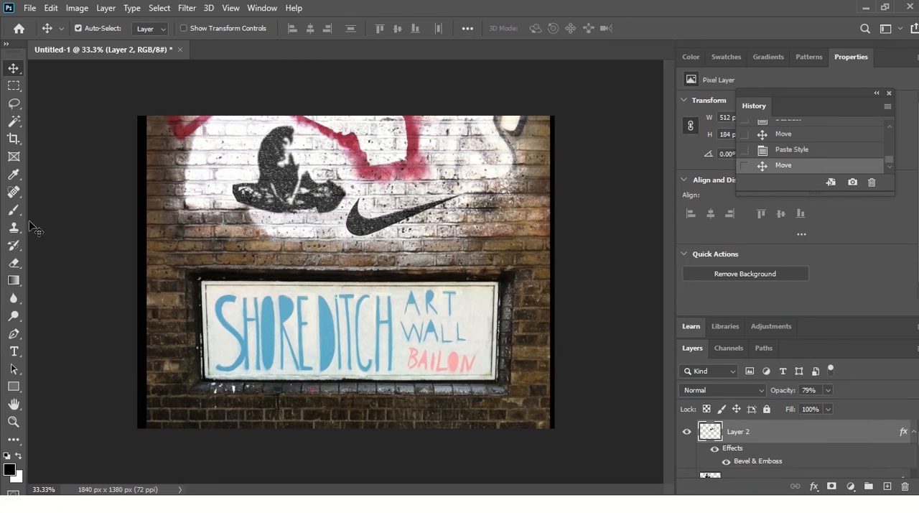
{"action": "left_click", "coordinate": [13, 351]}
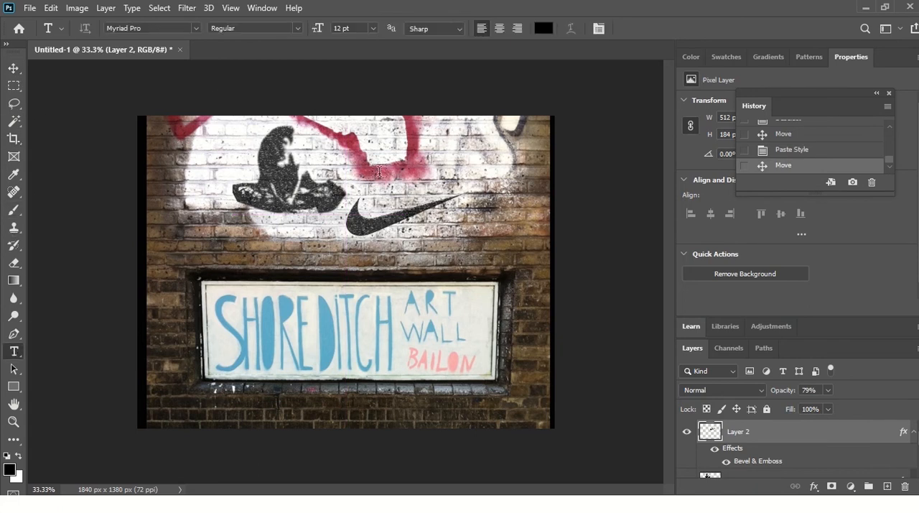
{"action": "left_click", "coordinate": [372, 191]}
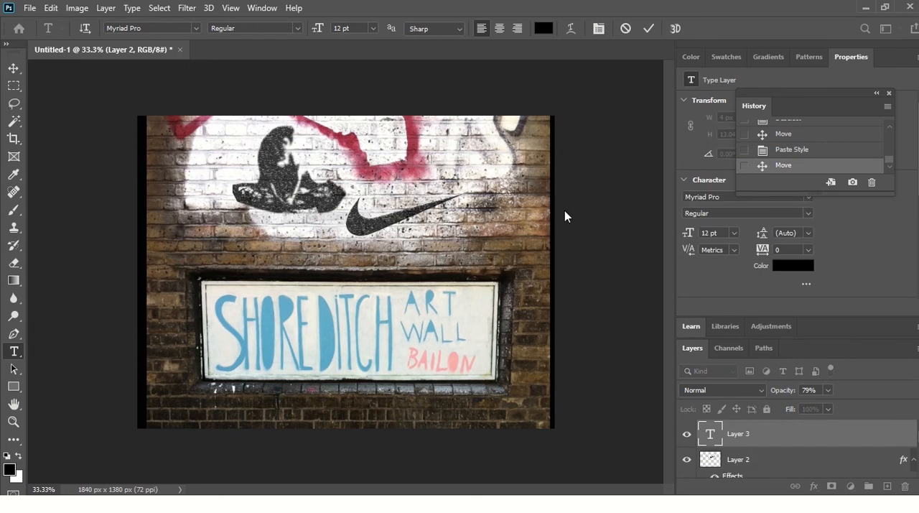
{"action": "key", "text": "Escape"}
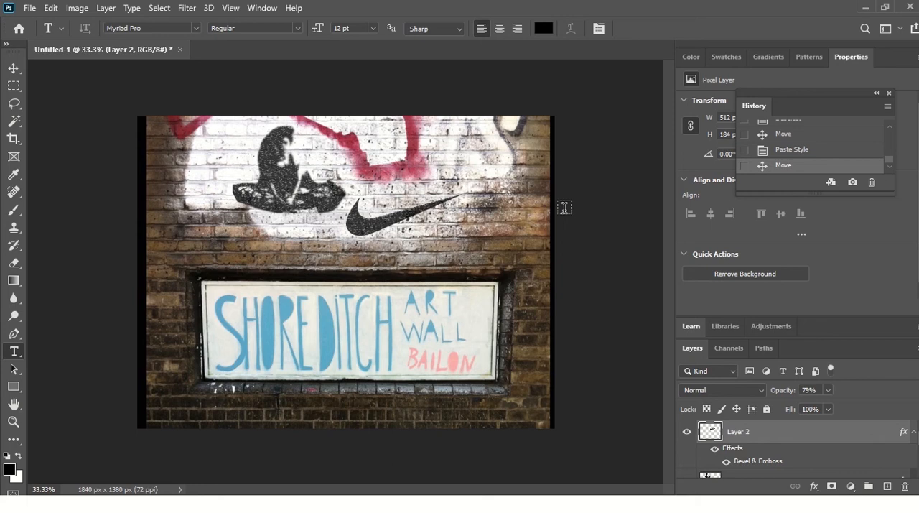
{"action": "key", "text": "b"}
{"action": "key", "text": "e"}
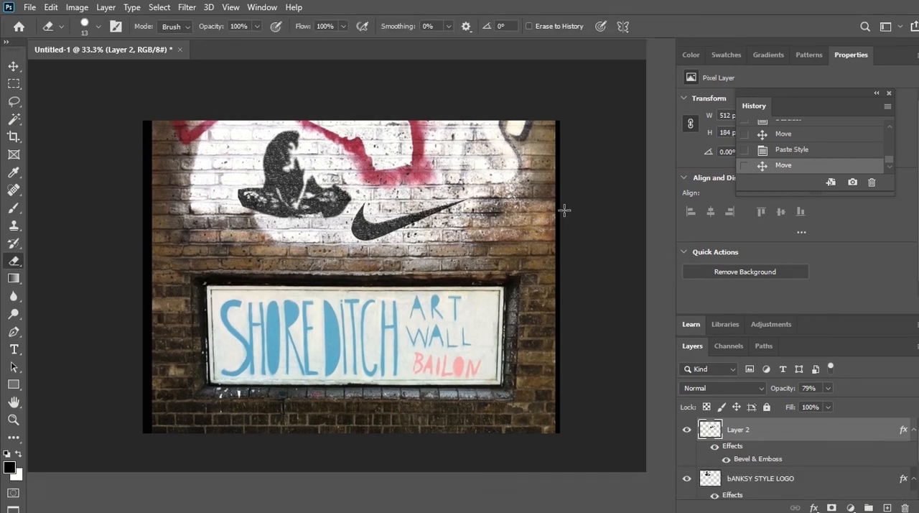
{"action": "key", "text": "r"}
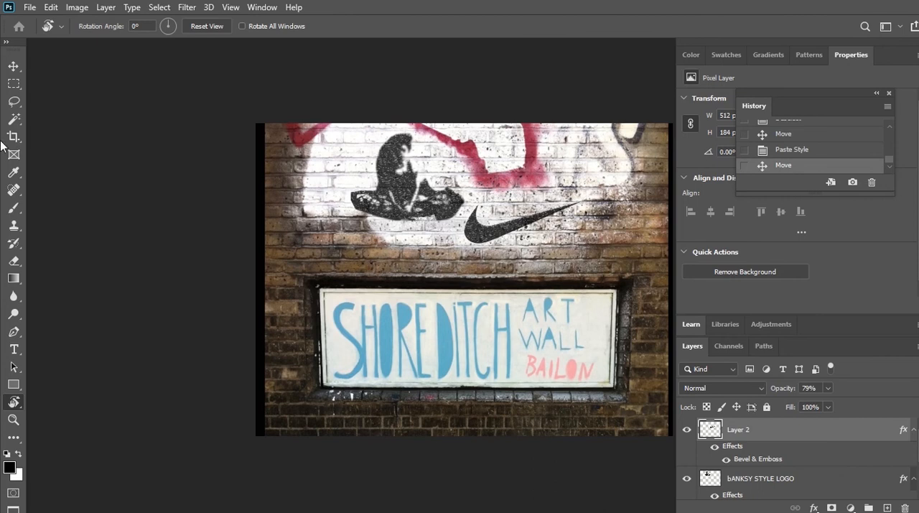
Step: Add the text #BETTERFORIT on the wall above the swoosh and set its font to Stencil
{"action": "left_click", "coordinate": [14, 349]}
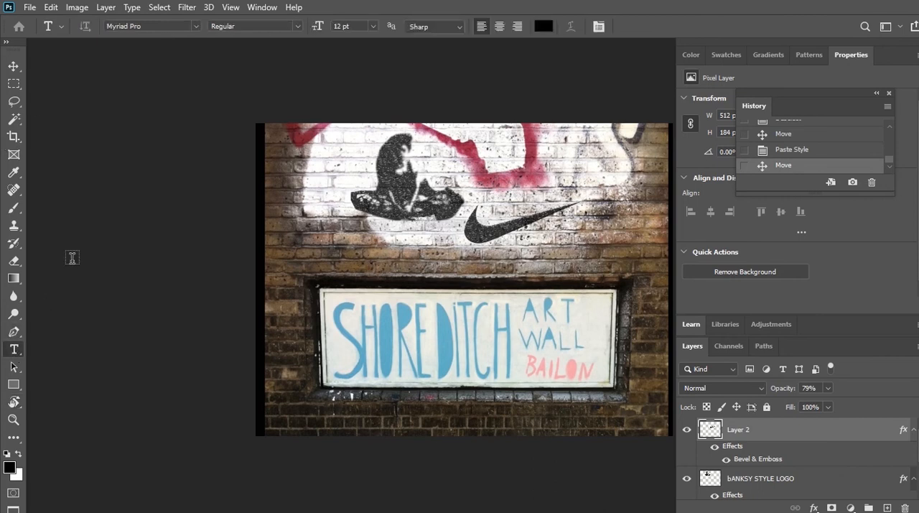
{"action": "left_click", "coordinate": [476, 181]}
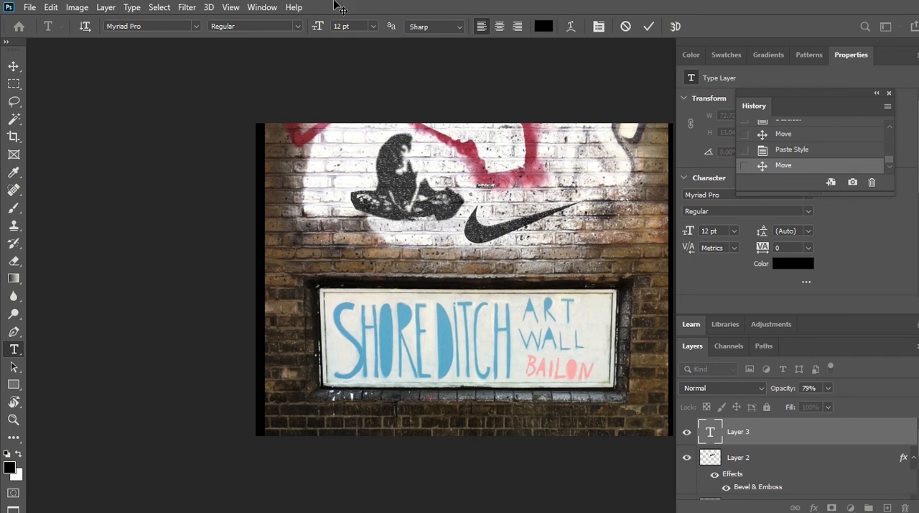
{"action": "left_click", "coordinate": [195, 26]}
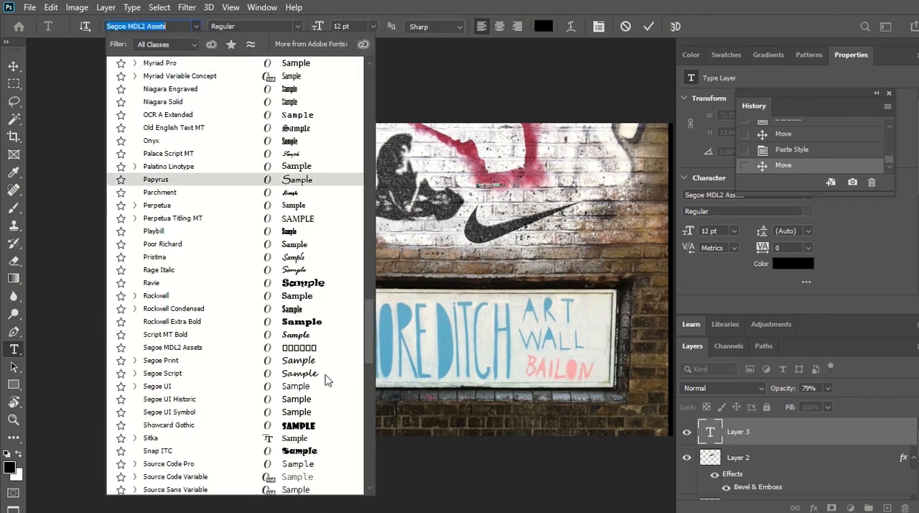
{"action": "scroll", "coordinate": [309, 234], "scroll_direction": "down", "scroll_amount": 1}
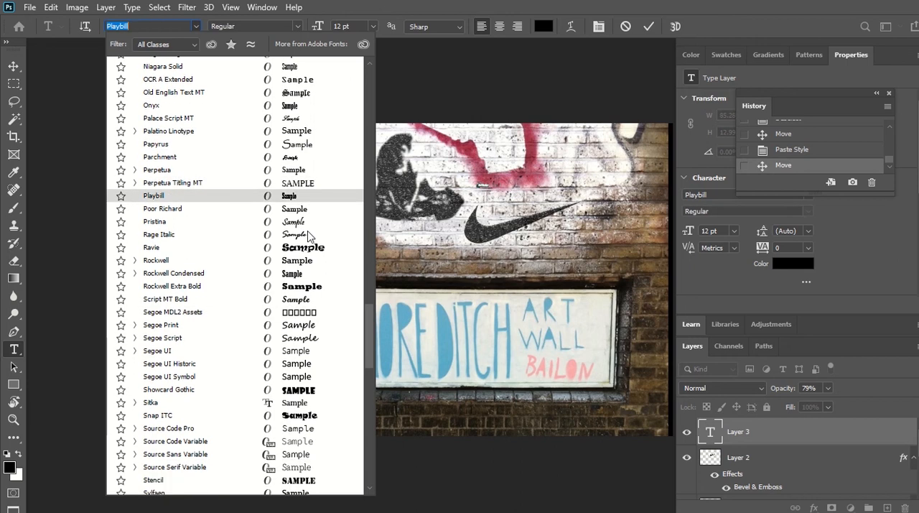
{"action": "scroll", "coordinate": [231, 370], "scroll_direction": "down", "scroll_amount": 2}
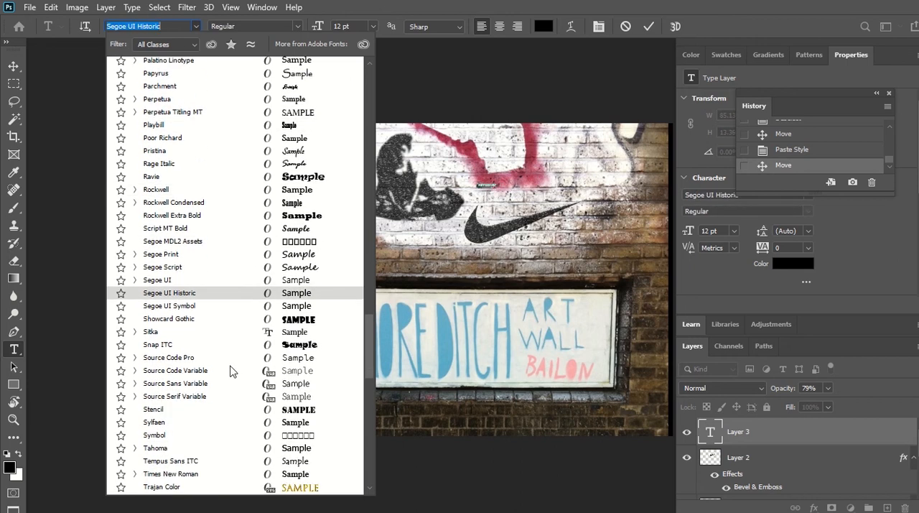
{"action": "left_click", "coordinate": [311, 415]}
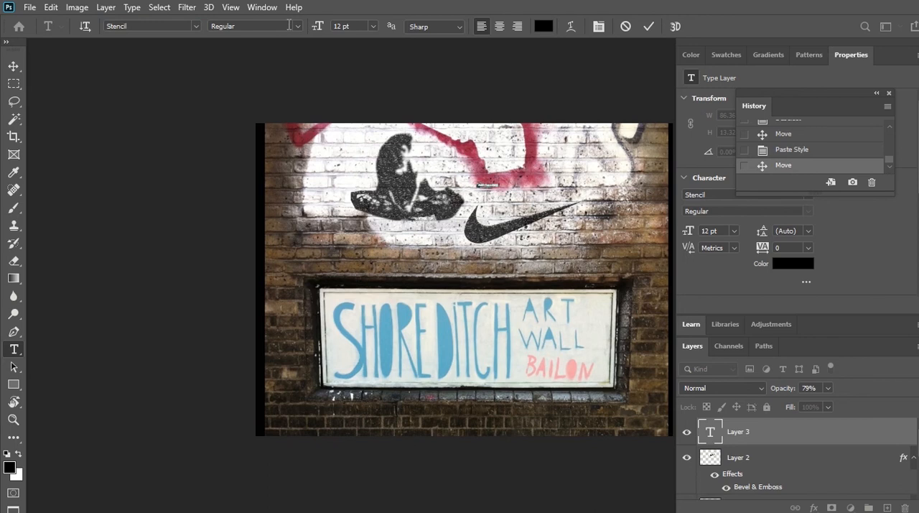
Step: Set the #BETTERFORIT text size to 72 pt, commit it, and move it to just above the swoosh
{"action": "left_click", "coordinate": [373, 26]}
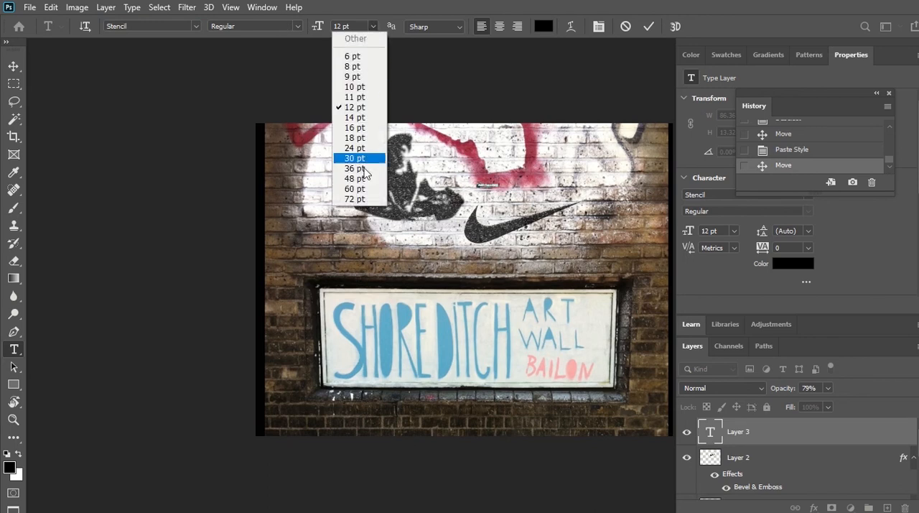
{"action": "left_click", "coordinate": [359, 200]}
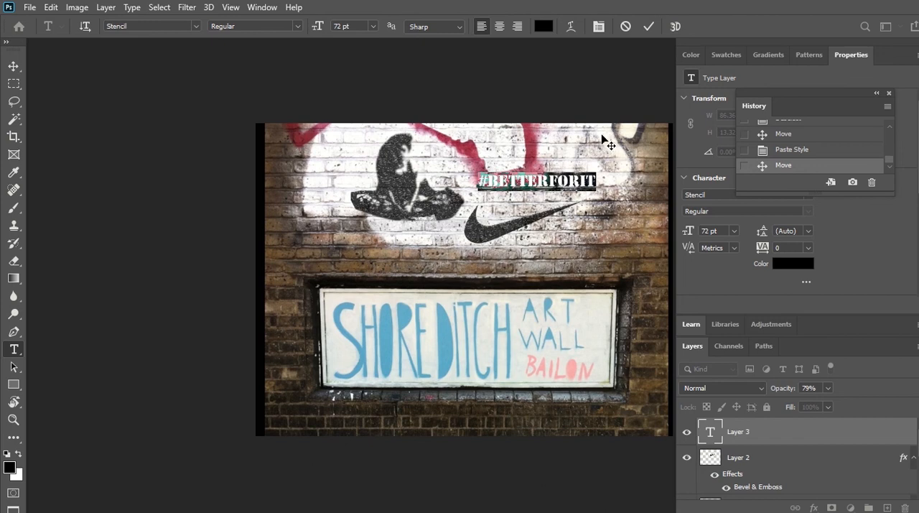
{"action": "left_click", "coordinate": [648, 28]}
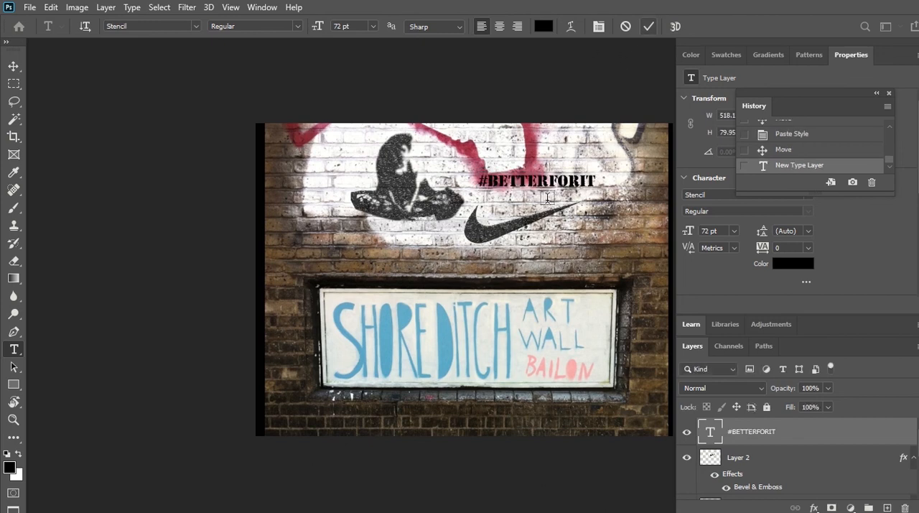
{"action": "left_click", "coordinate": [13, 67]}
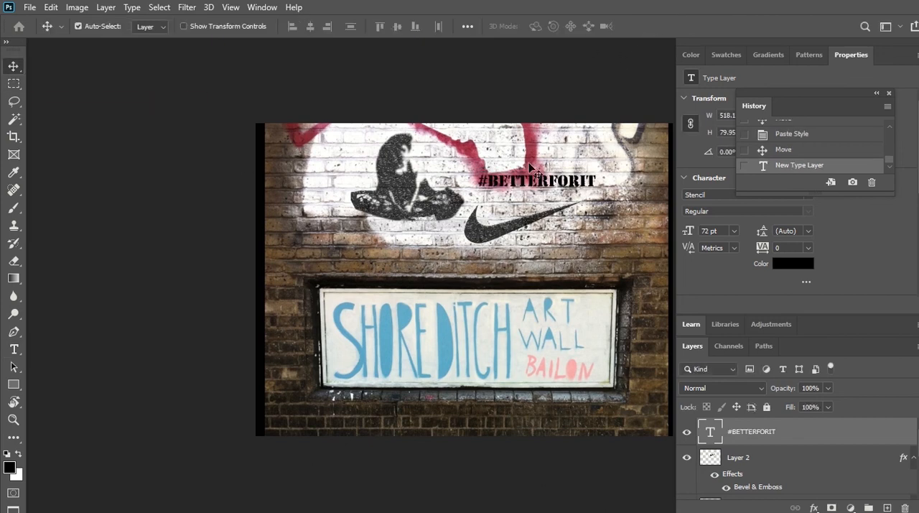
{"action": "mouse_move", "coordinate": [546, 185]}
{"action": "left_mouse_down"}
{"action": "mouse_move", "coordinate": [531, 202]}
{"action": "mouse_move", "coordinate": [540, 200]}
{"action": "left_mouse_up"}
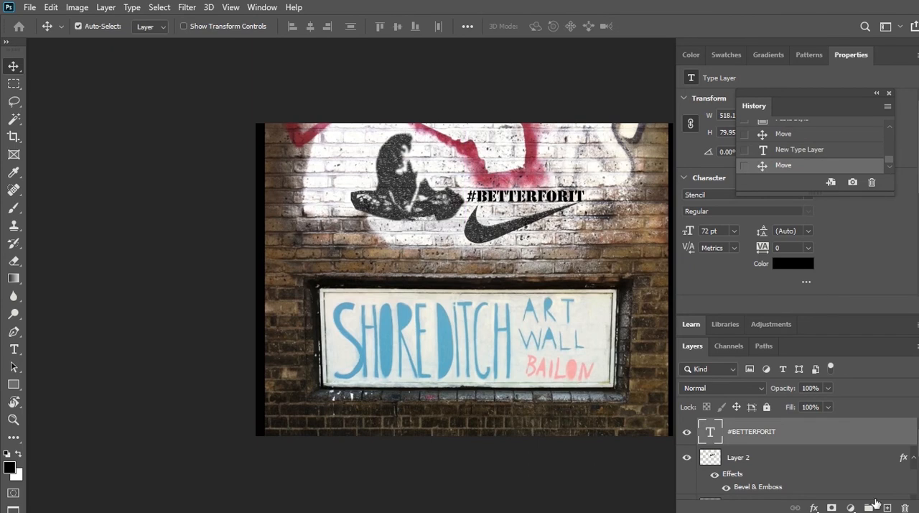
Step: Copy the layer style of the swoosh on Layer 2 onto the #BETTERFORIT text layer
{"action": "left_click", "coordinate": [829, 464]}
{"action": "right_click", "coordinate": [829, 463]}
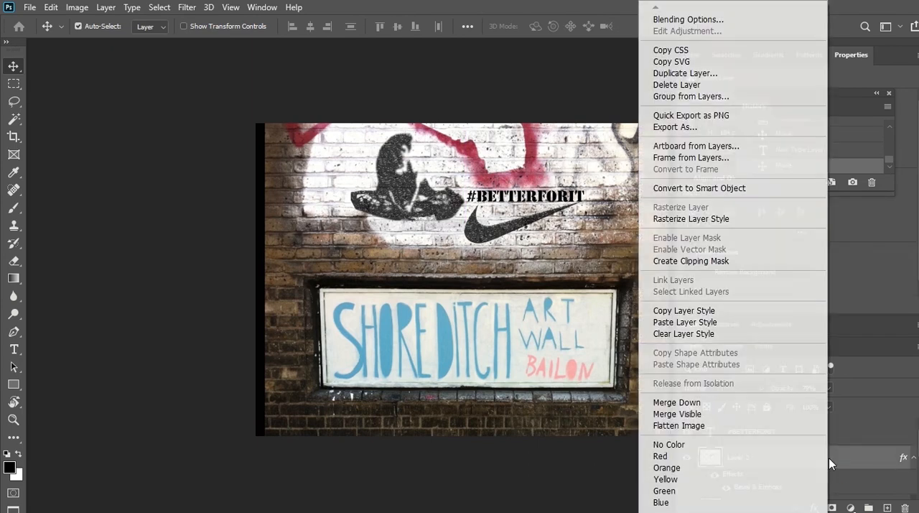
{"action": "left_click", "coordinate": [759, 312]}
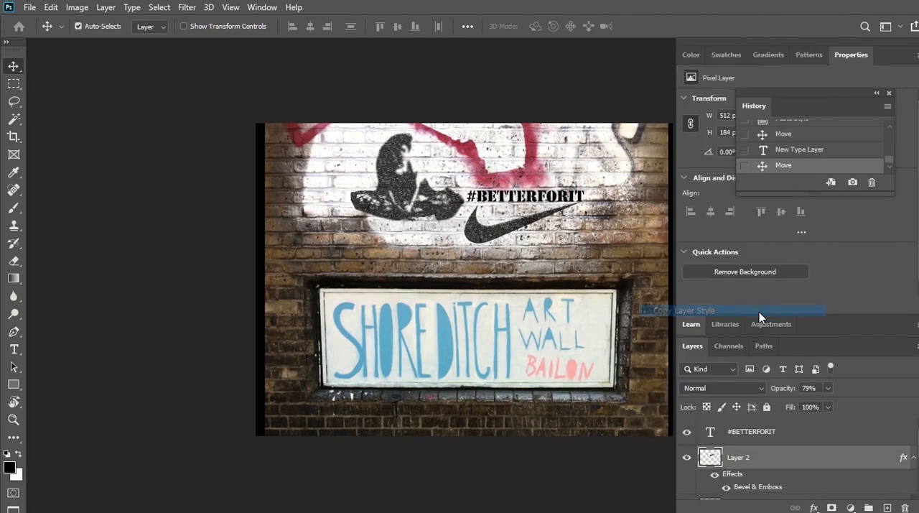
{"action": "left_click", "coordinate": [817, 432]}
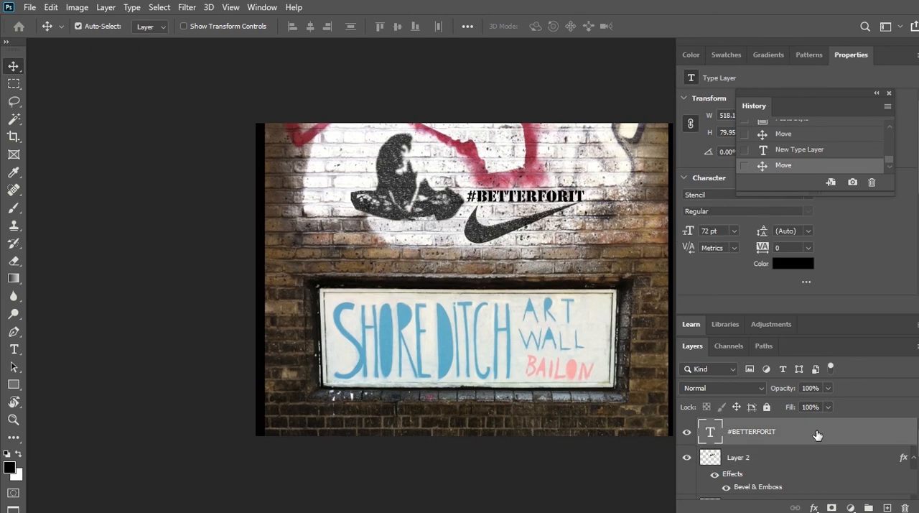
{"action": "right_click", "coordinate": [817, 431]}
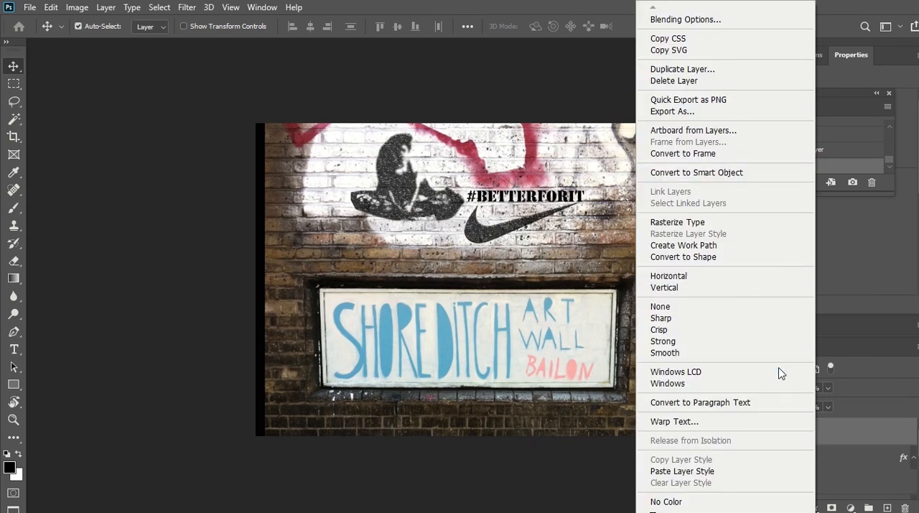
{"action": "left_click", "coordinate": [741, 471]}
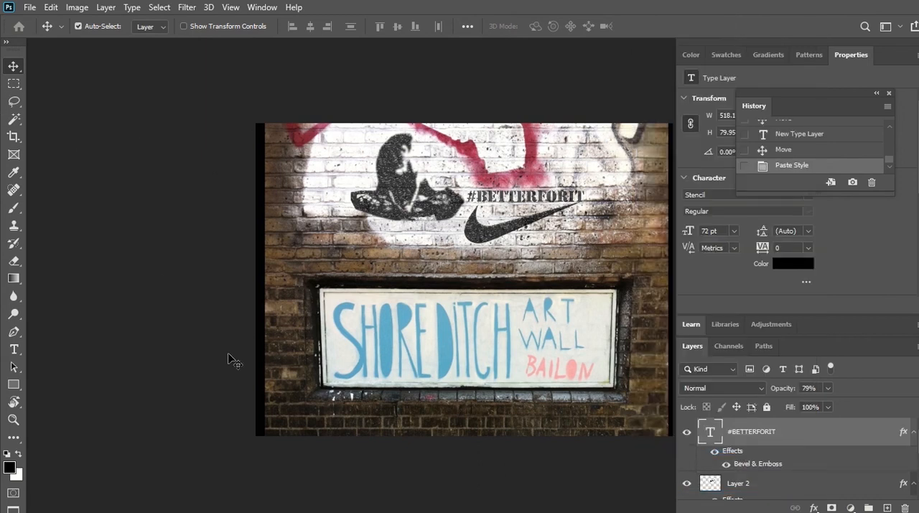
Step: Start saving the finished wall composite to the Desktop on this computer, choosing JPEG as the file type
{"action": "left_click", "coordinate": [173, 267]}
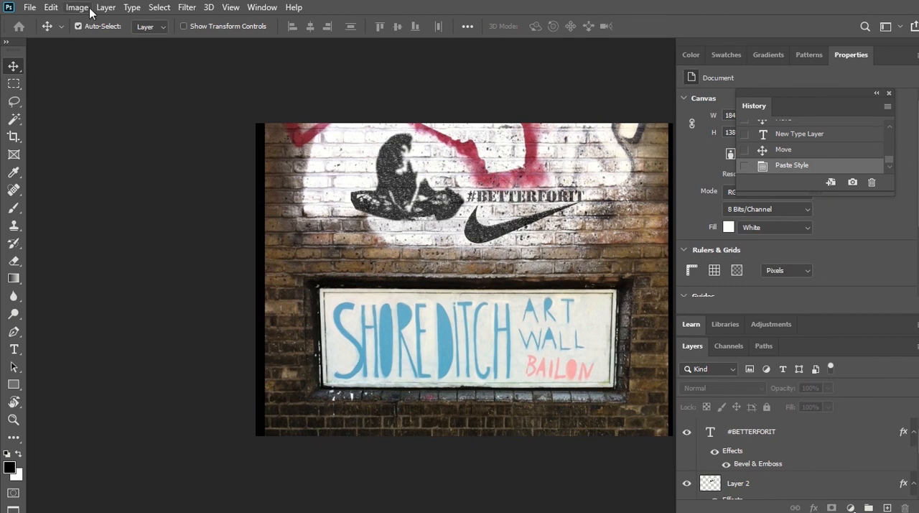
{"action": "left_click", "coordinate": [30, 8]}
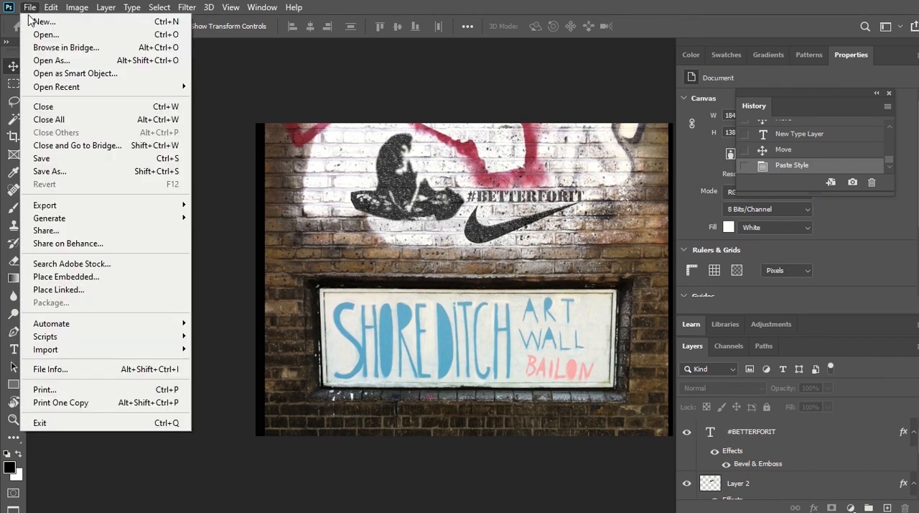
{"action": "left_click", "coordinate": [79, 177]}
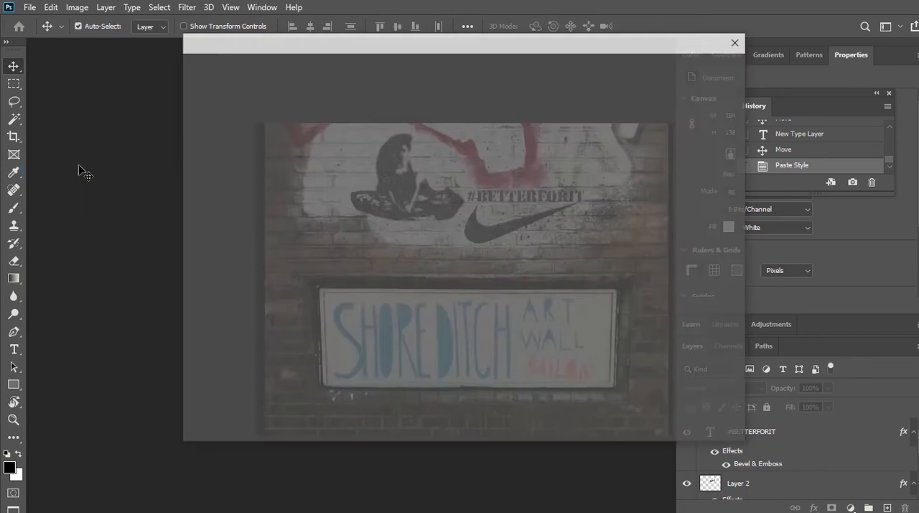
{"action": "left_click", "coordinate": [563, 378]}
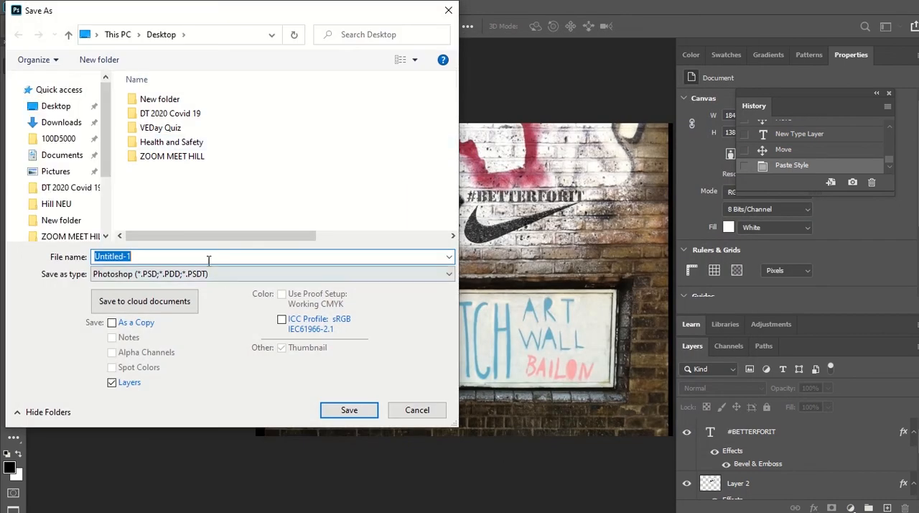
{"action": "left_click", "coordinate": [229, 275]}
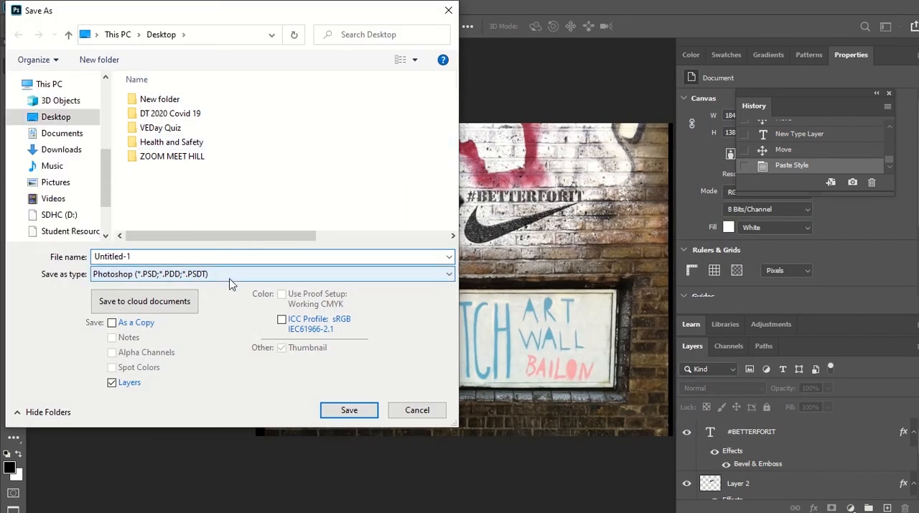
{"action": "left_click", "coordinate": [178, 381]}
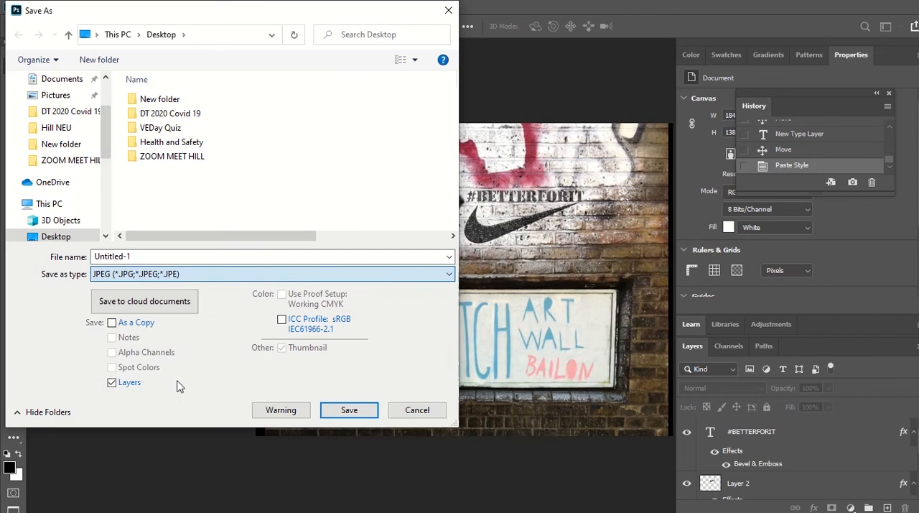
Step: Name the JPEG file nIKE GUERILLA MARKETING and save it with quality 8 (High) and the Baseline ("Standard") format
{"action": "double_click", "coordinate": [154, 257]}
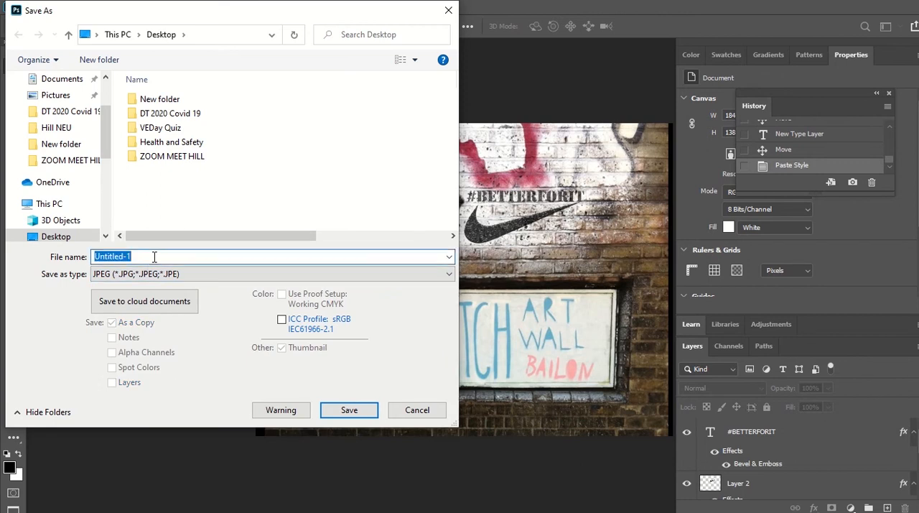
{"action": "type", "text": "nlKE"}
{"action": "key", "text": "BackSpace"}
{"action": "key", "text": "BackSpace"}
{"action": "key", "text": "BackSpace"}
{"action": "key", "text": "BackSpace"}
{"action": "type", "text": "nIK"}
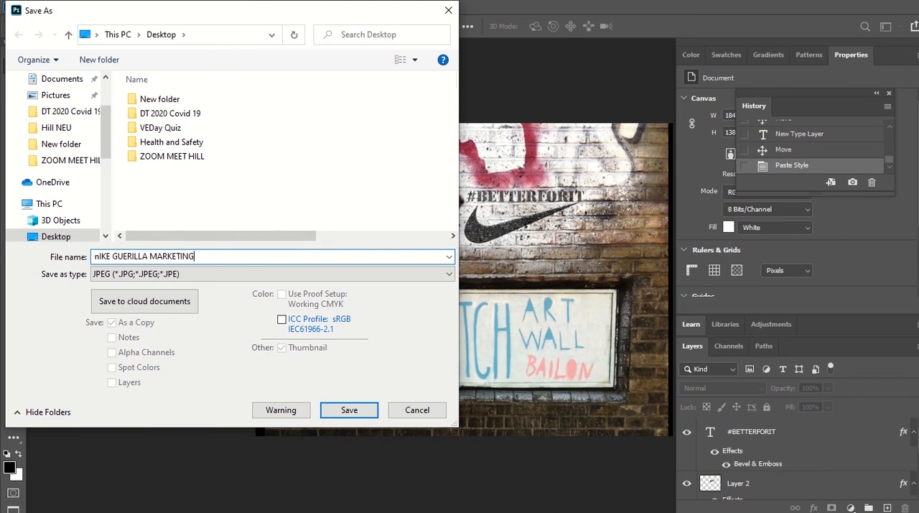
{"action": "key", "text": "Return"}
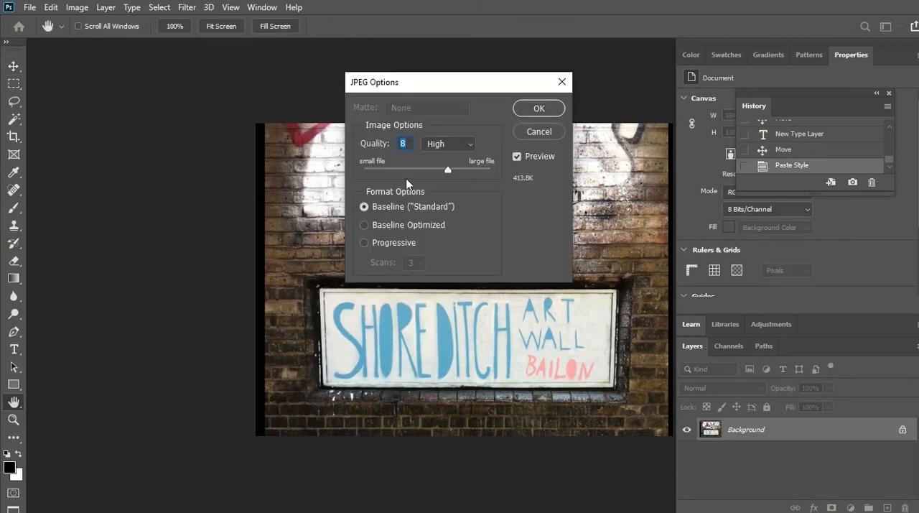
{"action": "left_click", "coordinate": [551, 109]}
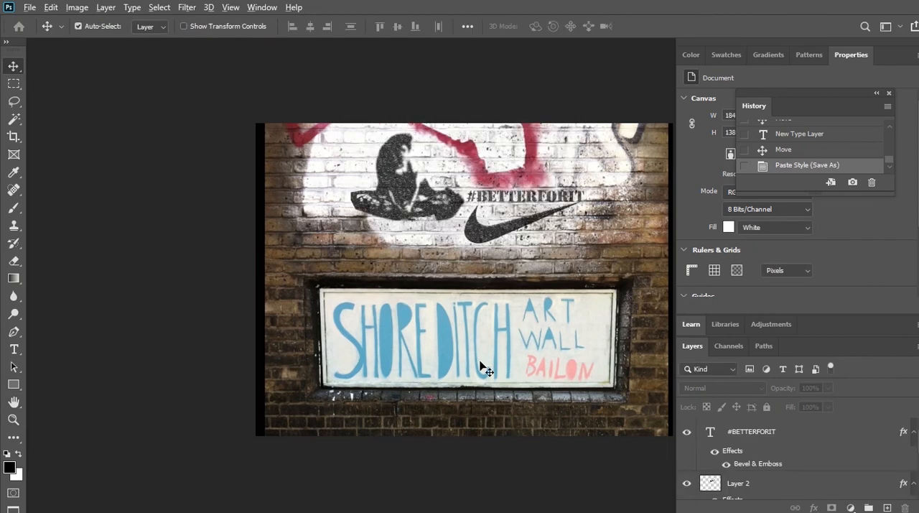
Step: Switch to the Desktop folder in File Explorer and open the nIKE GUERILLA MARKETING image in Paint
{"action": "key", "text": "alt+Tab"}
{"action": "key", "text": "alt+Tab"}
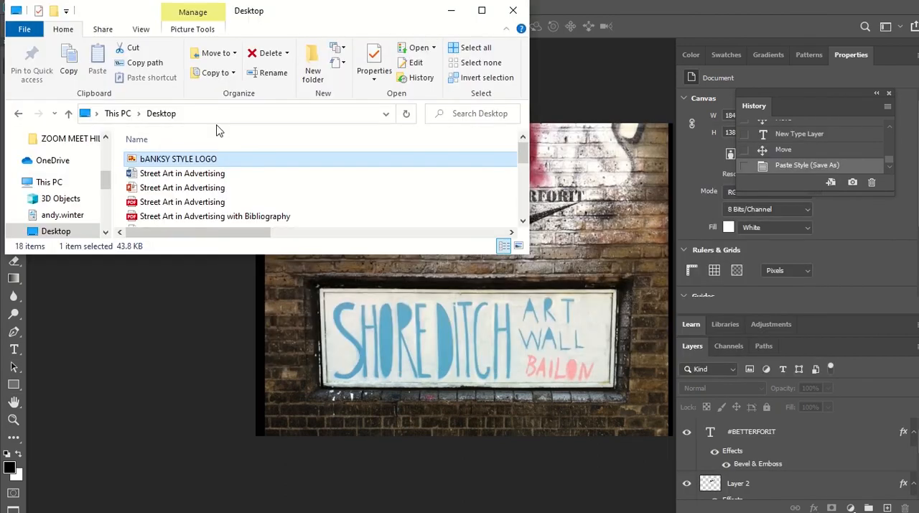
{"action": "left_click", "coordinate": [72, 233]}
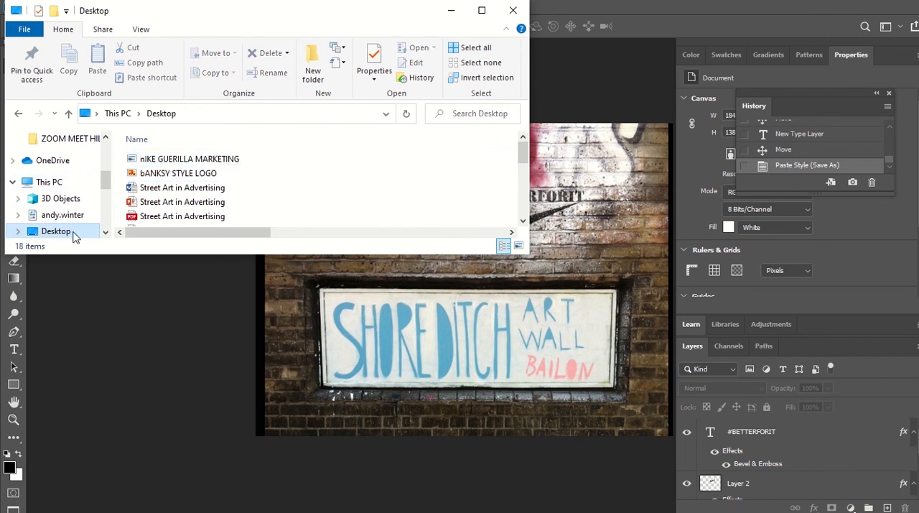
{"action": "left_click", "coordinate": [212, 159]}
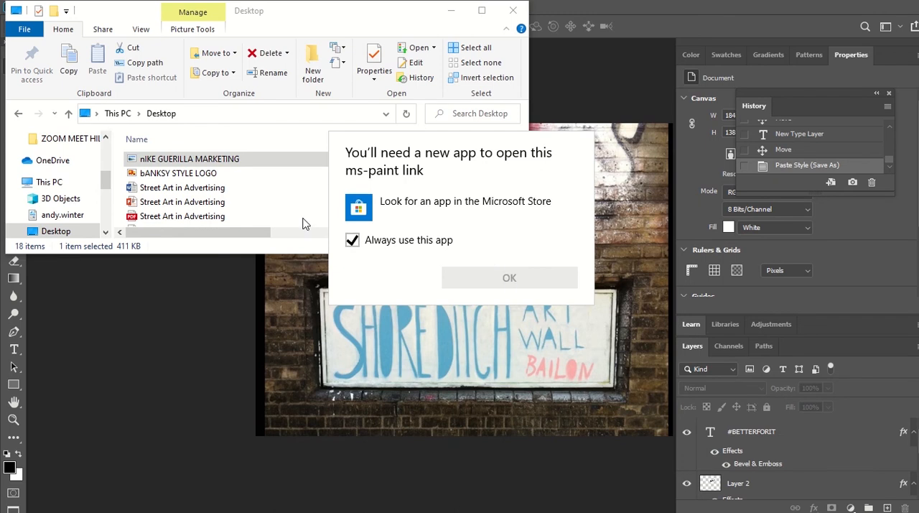
{"action": "left_click", "coordinate": [278, 161]}
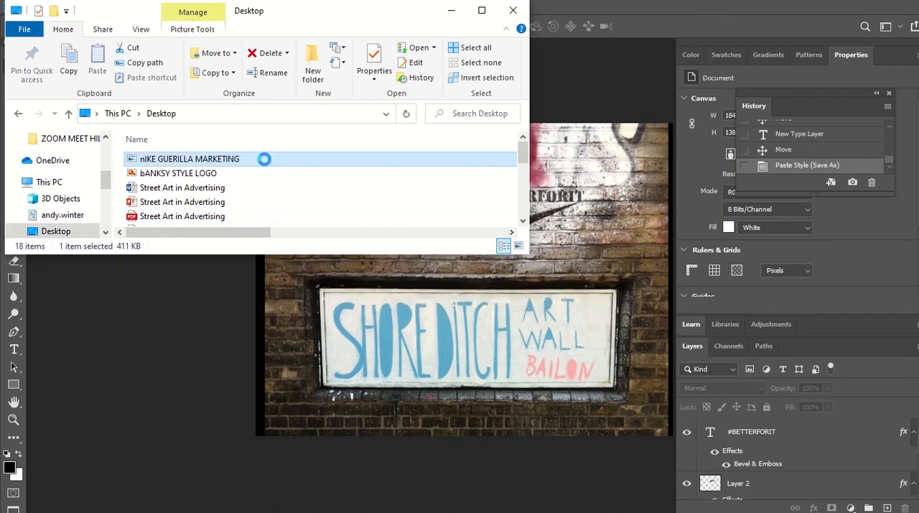
{"action": "right_click", "coordinate": [263, 161]}
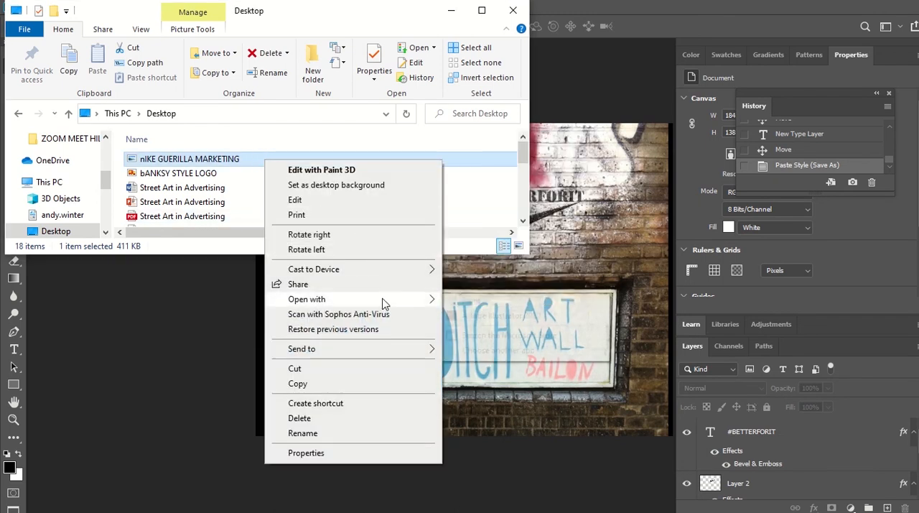
{"action": "mouse_move", "coordinate": [383, 302]}
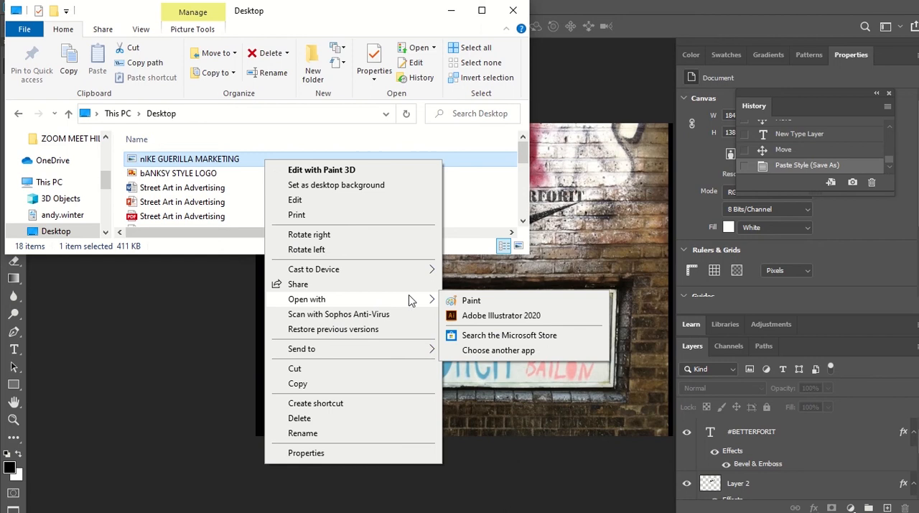
{"action": "left_click", "coordinate": [490, 300]}
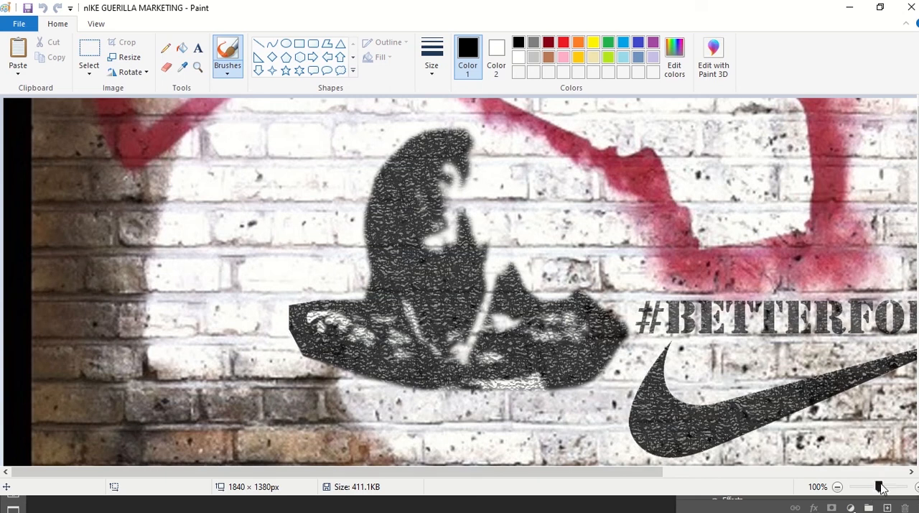
Step: Check the whole saved image at 25% zoom, close it and the folder window, and return to the Photoshop document
{"action": "left_click", "coordinate": [874, 488]}
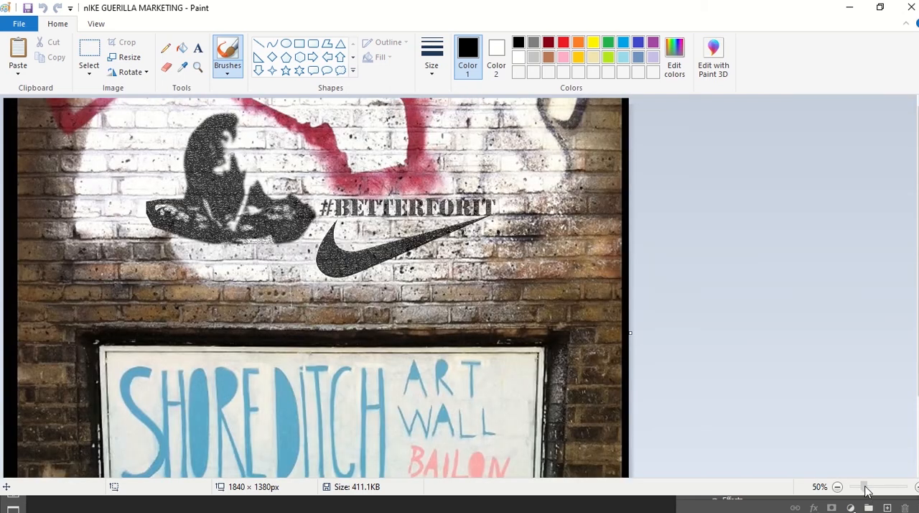
{"action": "left_click", "coordinate": [865, 488]}
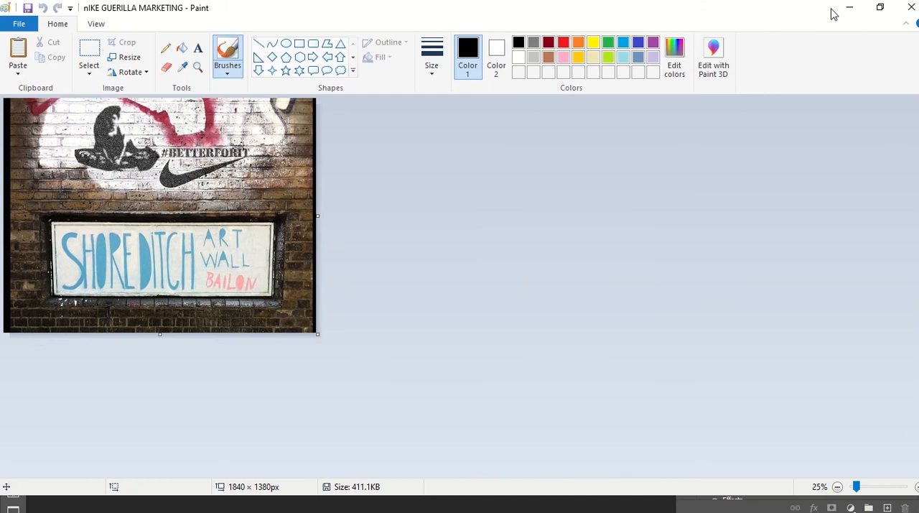
{"action": "left_click", "coordinate": [911, 7]}
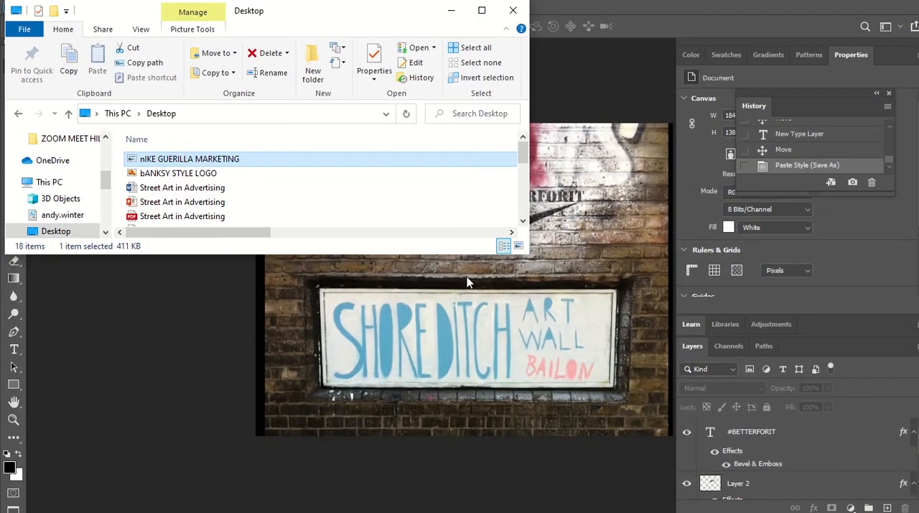
{"action": "left_click", "coordinate": [513, 10]}
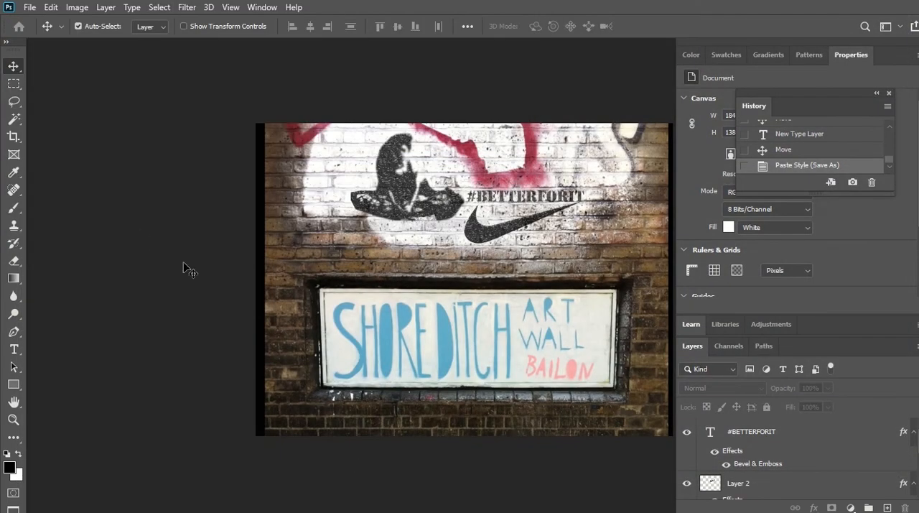
{"action": "left_click", "coordinate": [356, 368]}
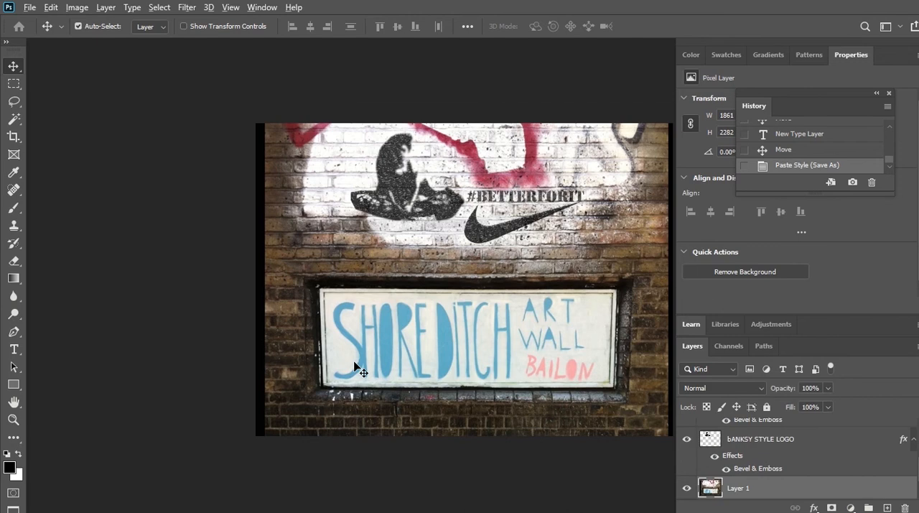
Step: Switch to the browser and look through the Instagram profile's photo grid for pictures of street art and walls
{"action": "key", "text": "alt+Tab"}
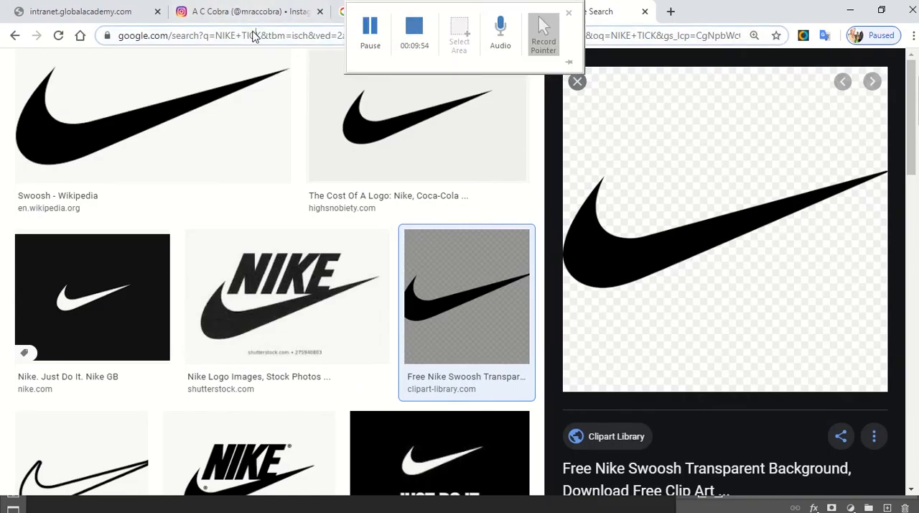
{"action": "left_click", "coordinate": [257, 35]}
{"action": "left_click", "coordinate": [271, 21]}
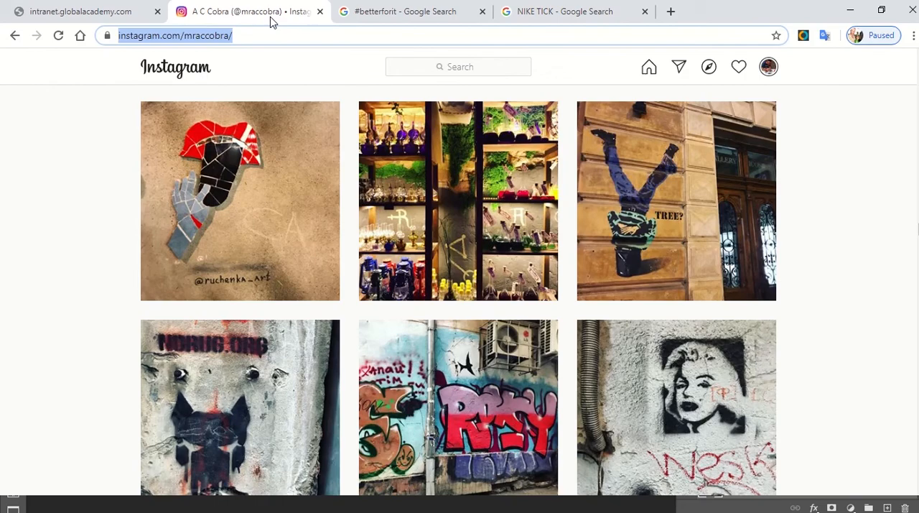
{"action": "scroll", "coordinate": [701, 359], "scroll_direction": "down", "scroll_amount": 5}
{"action": "scroll", "coordinate": [700, 352], "scroll_direction": "down", "scroll_amount": 15}
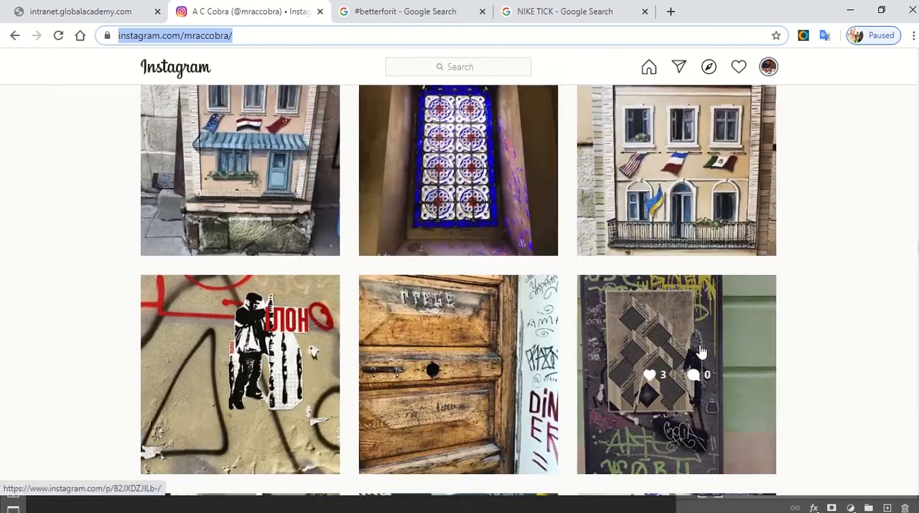
{"action": "scroll", "coordinate": [702, 351], "scroll_direction": "down", "scroll_amount": 20}
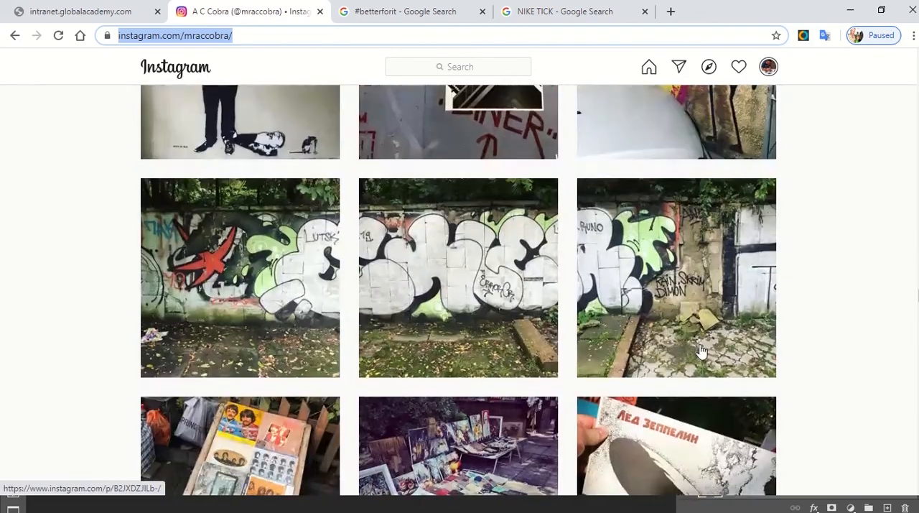
{"action": "scroll", "coordinate": [702, 350], "scroll_direction": "down", "scroll_amount": 15}
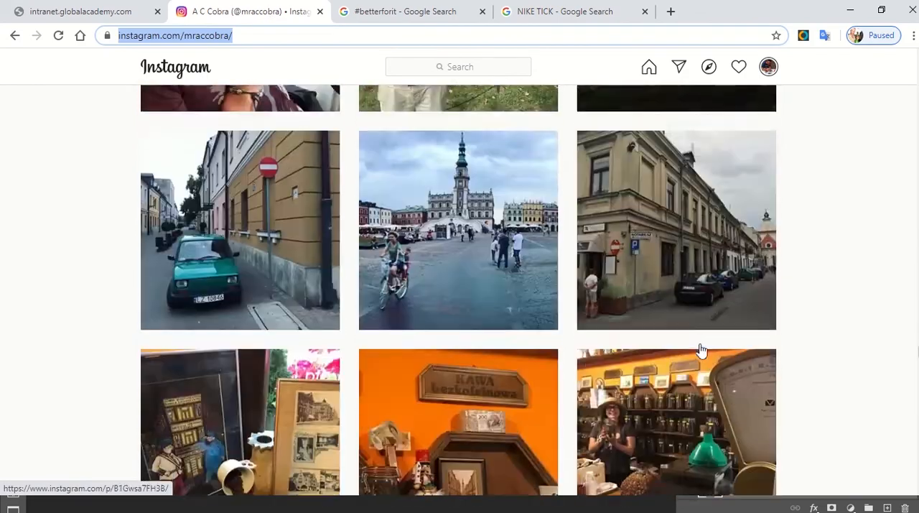
{"action": "scroll", "coordinate": [702, 351], "scroll_direction": "down", "scroll_amount": 15}
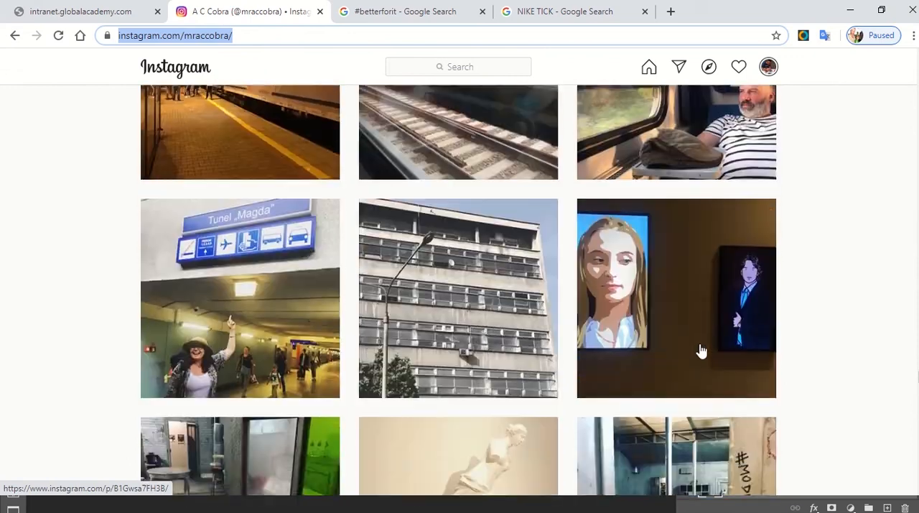
{"action": "scroll", "coordinate": [702, 351], "scroll_direction": "down", "scroll_amount": 15}
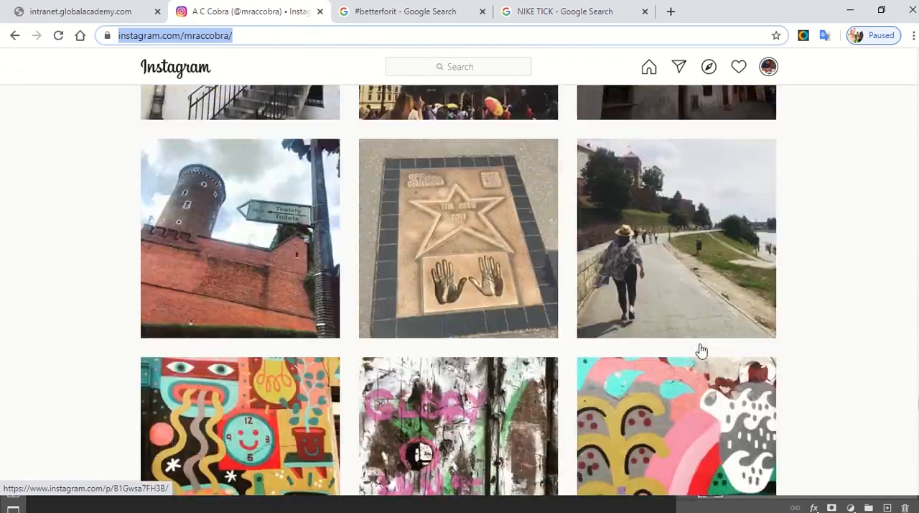
{"action": "scroll", "coordinate": [702, 350], "scroll_direction": "down", "scroll_amount": 15}
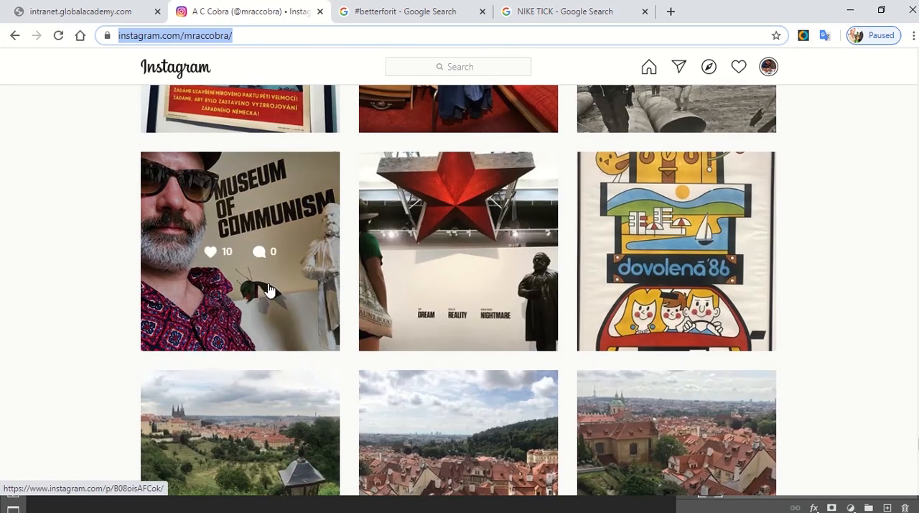
Step: Open the Museum of Communism photo post on the Instagram profile to examine it at full size
{"action": "left_click", "coordinate": [269, 289]}
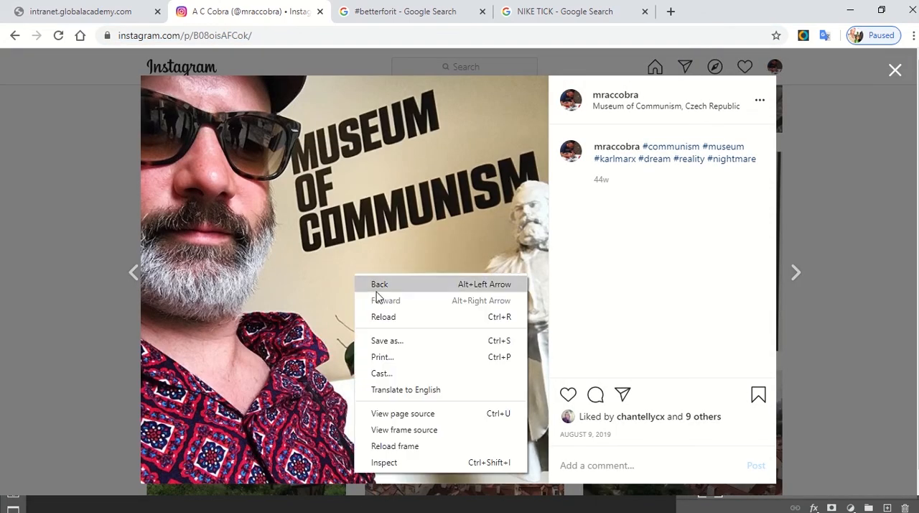
{"action": "left_click", "coordinate": [875, 252]}
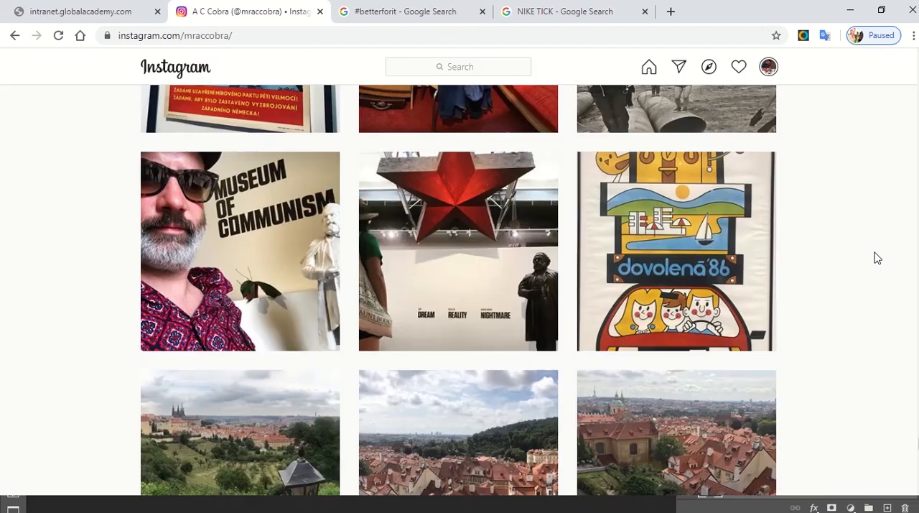
{"action": "left_click", "coordinate": [219, 257]}
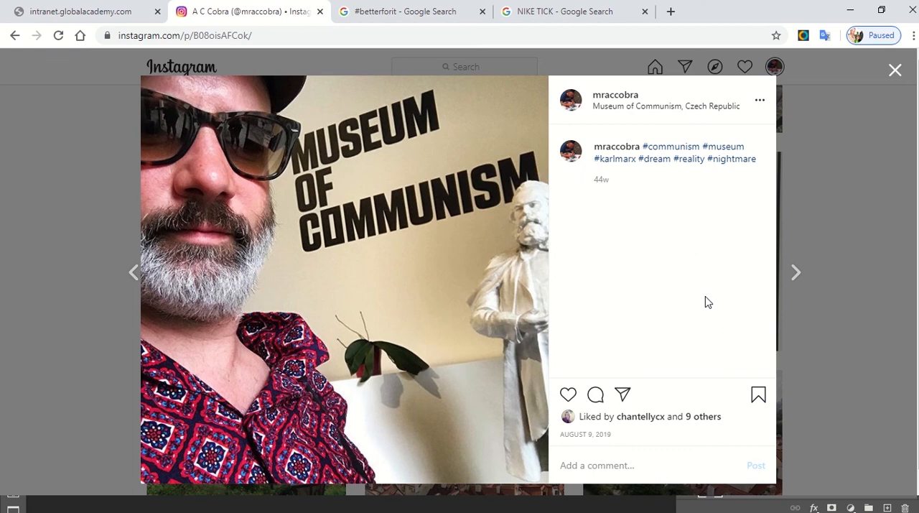
Step: Switch to Illustrator to review the traced black-and-white figure in the Untitled-2 document
{"action": "key", "text": "alt+Tab"}
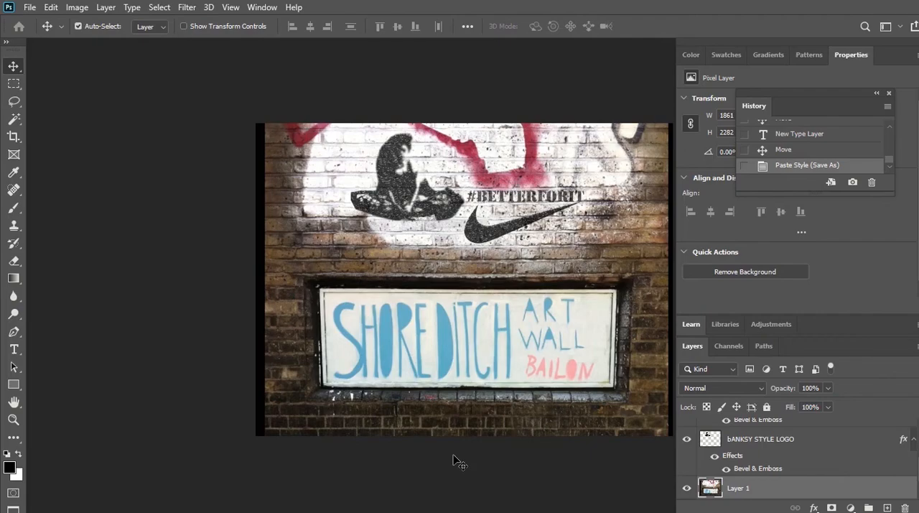
{"action": "key", "text": "alt+Tab"}
{"action": "key", "text": "alt+Tab"}
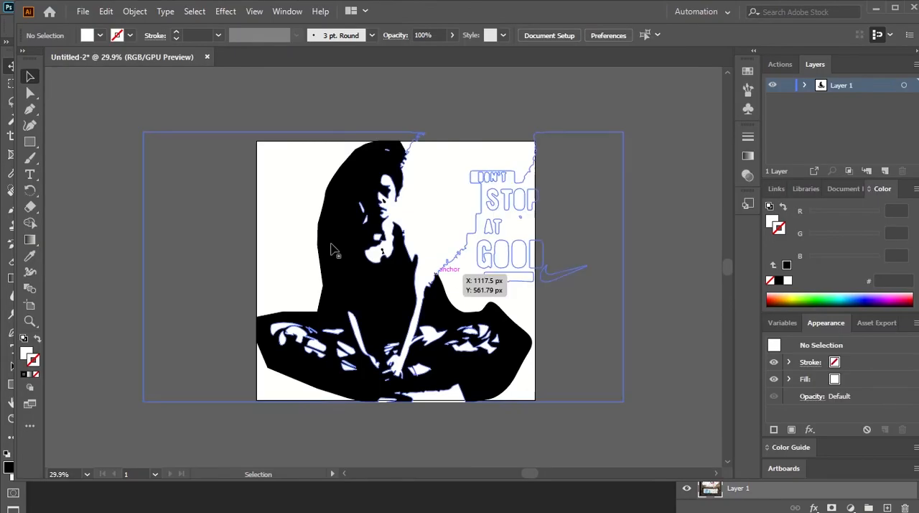
Step: Create a new 1920 x 1080 px document from the recent Web-Large preset
{"action": "left_click", "coordinate": [83, 12]}
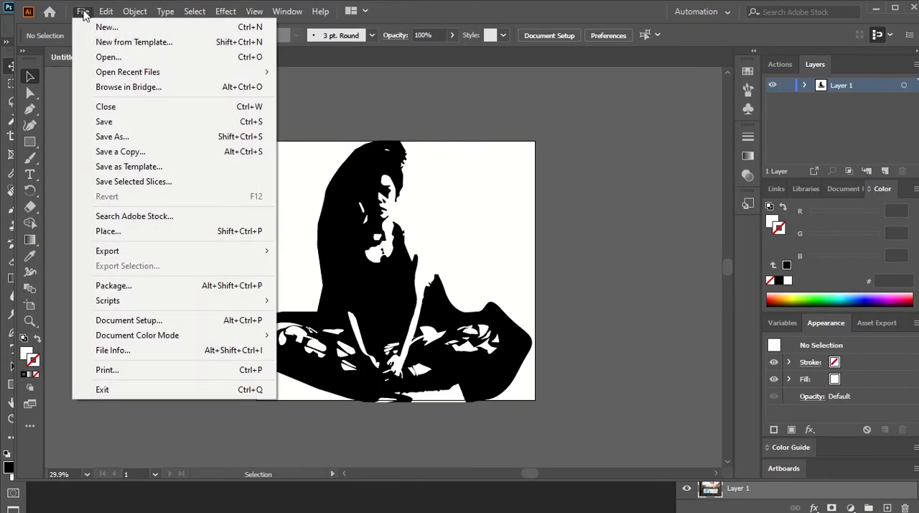
{"action": "left_click", "coordinate": [127, 27]}
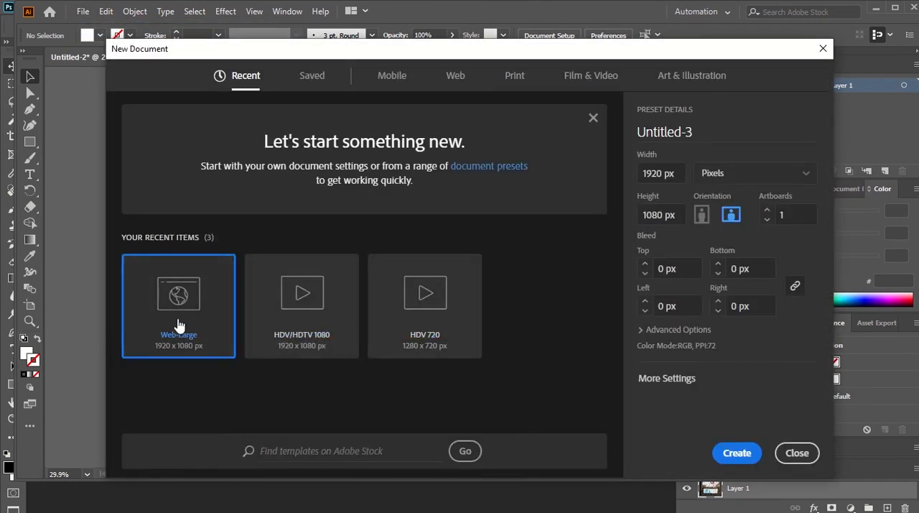
{"action": "left_click", "coordinate": [734, 451]}
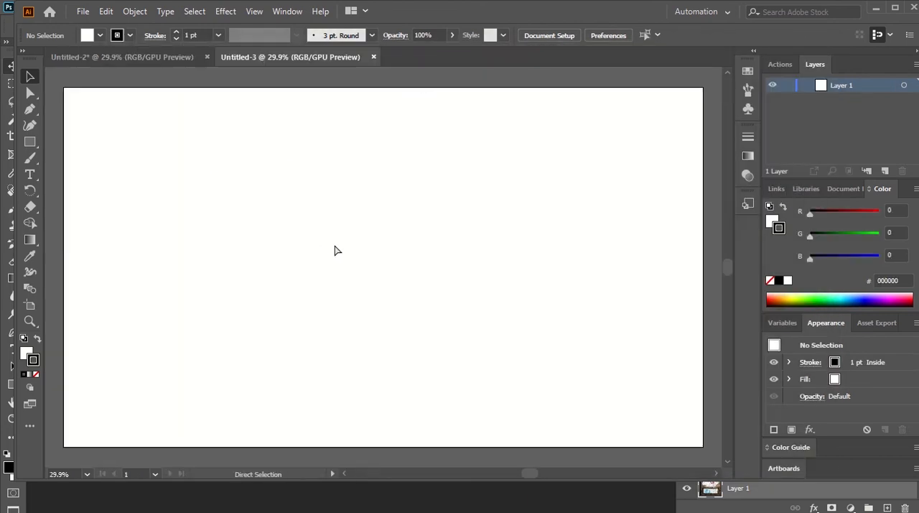
Step: Paste the Museum of Communism post screenshot onto the artboard and apply Image Trace with the default preset
{"action": "key", "text": "ctrl+v"}
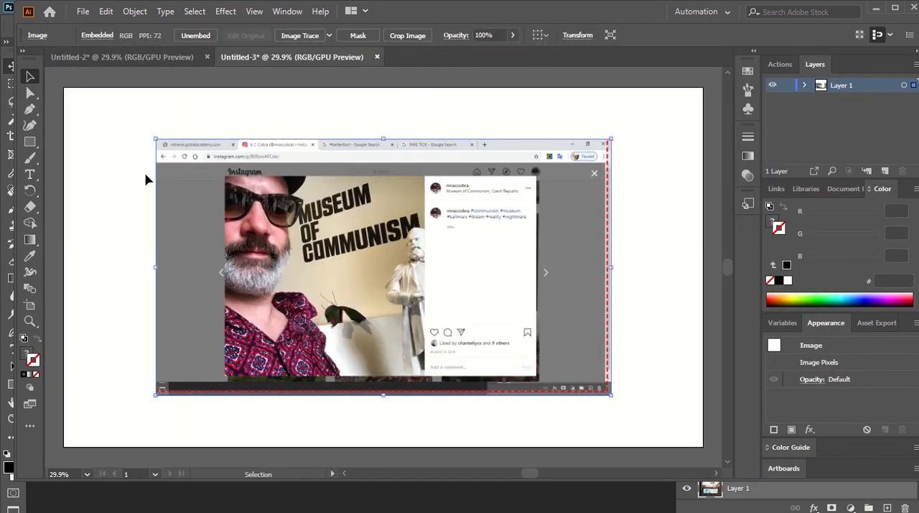
{"action": "left_click", "coordinate": [96, 170]}
{"action": "left_click", "coordinate": [338, 226]}
{"action": "left_click", "coordinate": [300, 35]}
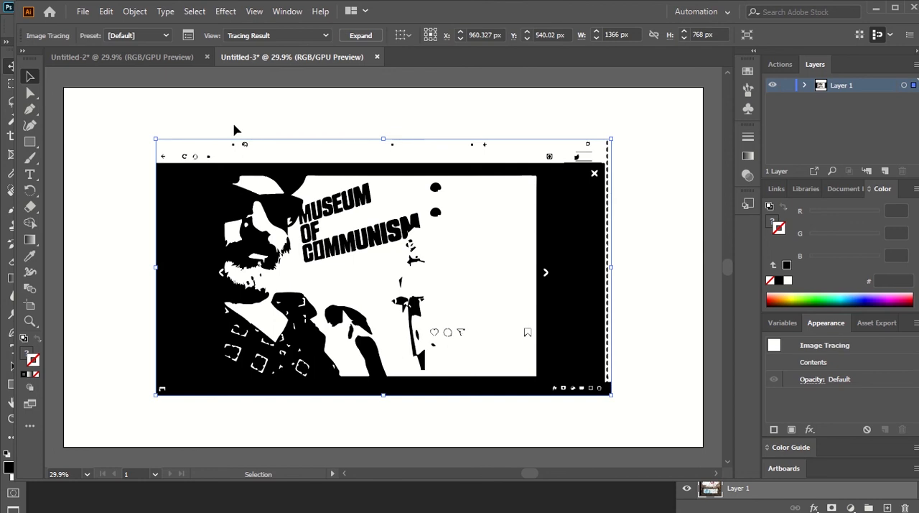
{"action": "left_click", "coordinate": [159, 107]}
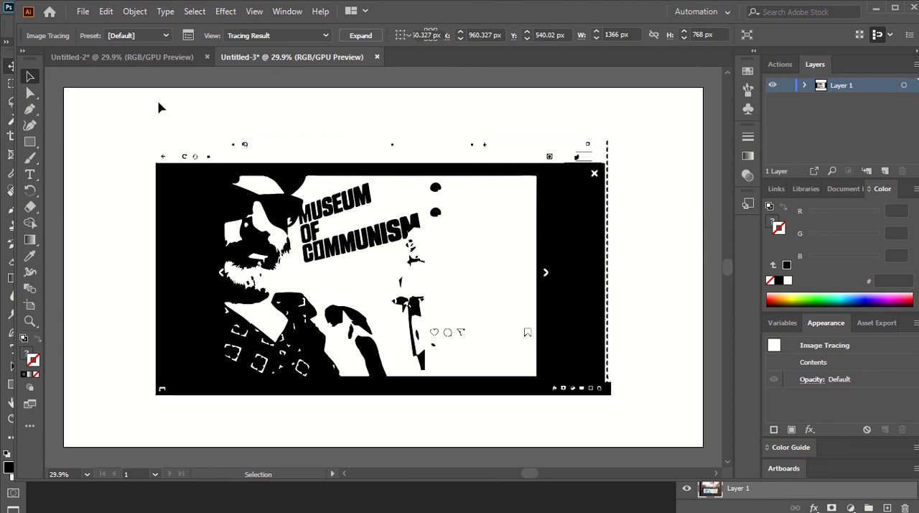
Step: Draw a rectangle about 253 x 535 px over the traced man and clip the tracing to it with a clipping mask
{"action": "left_click", "coordinate": [30, 141]}
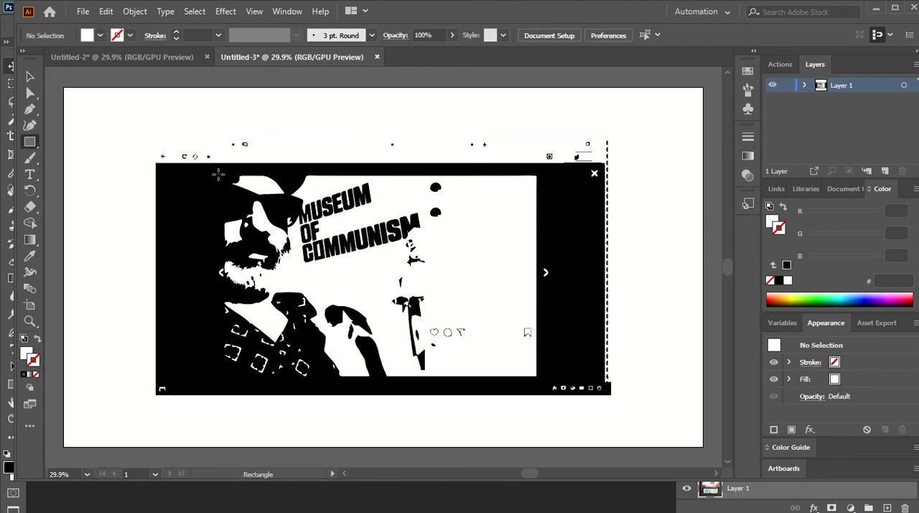
{"action": "left_click_drag", "start_coordinate": [223, 172], "coordinate": [307, 350]}
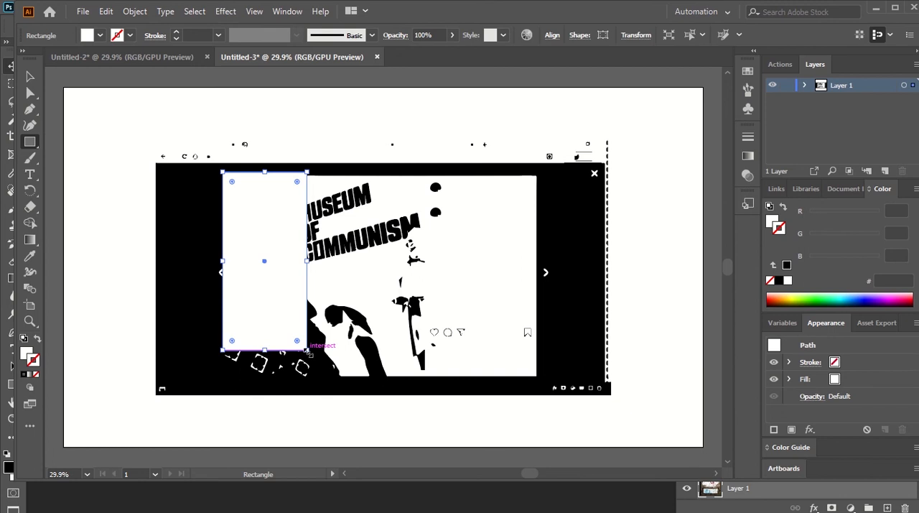
{"action": "left_click", "coordinate": [29, 92]}
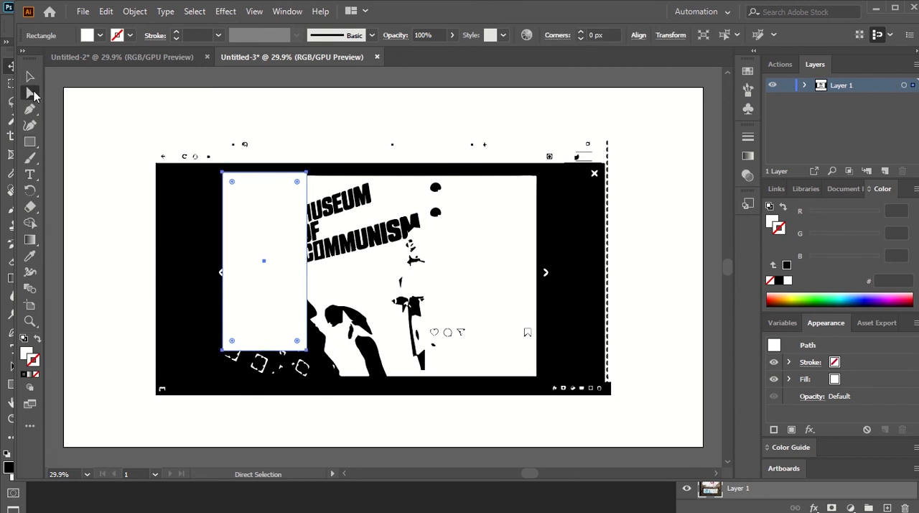
{"action": "key", "text": "ctrl+a"}
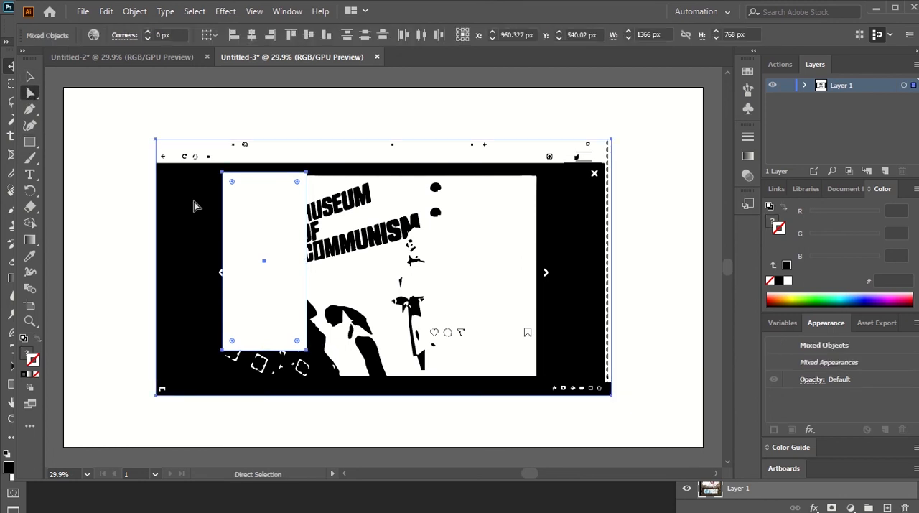
{"action": "right_click", "coordinate": [194, 207]}
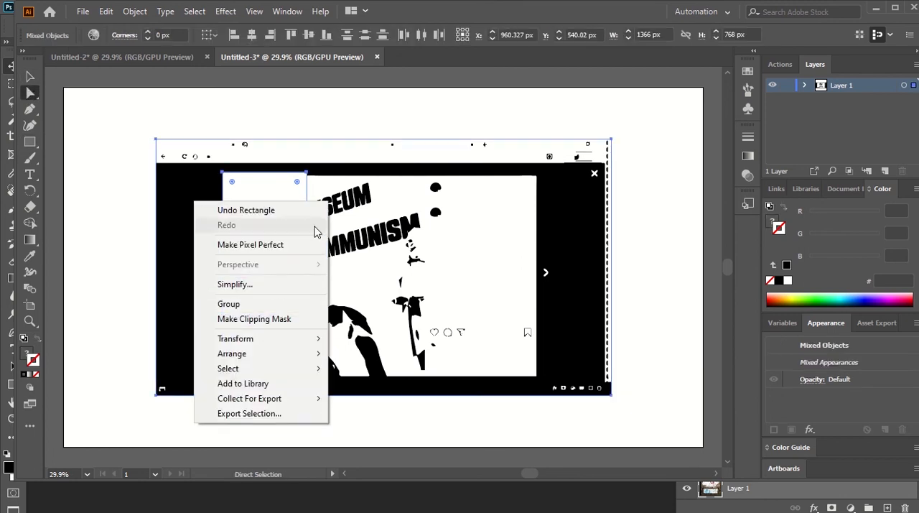
{"action": "left_click", "coordinate": [302, 319]}
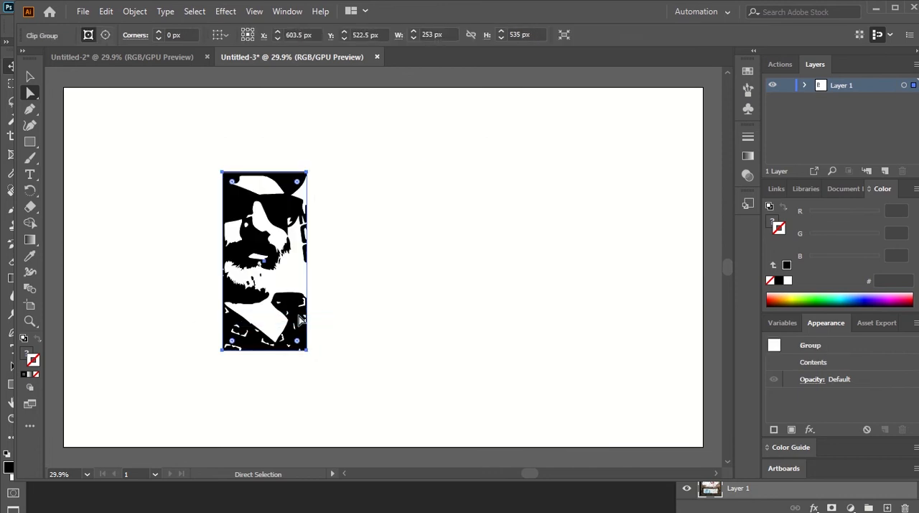
{"action": "left_click", "coordinate": [390, 280]}
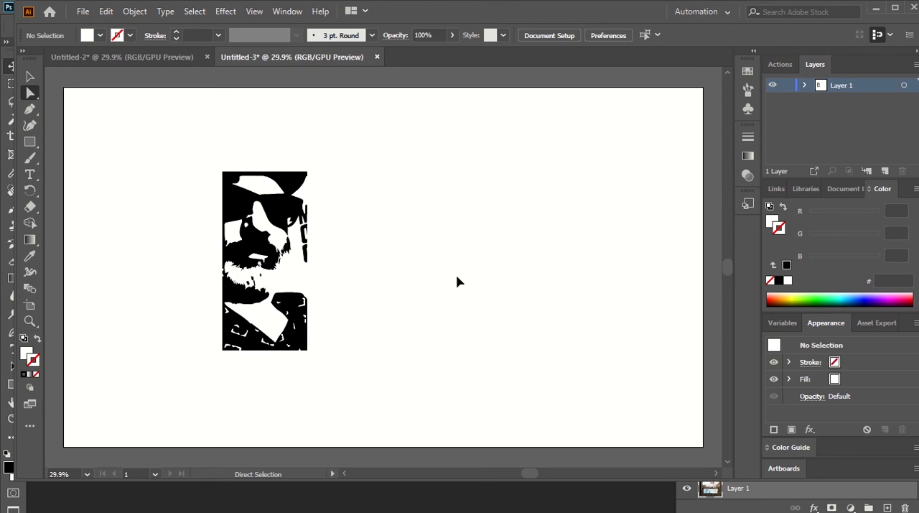
Step: Expand the clipped image tracing into editable vector paths
{"action": "key", "text": "ctrl+equal"}
{"action": "key", "text": "ctrl+equal"}
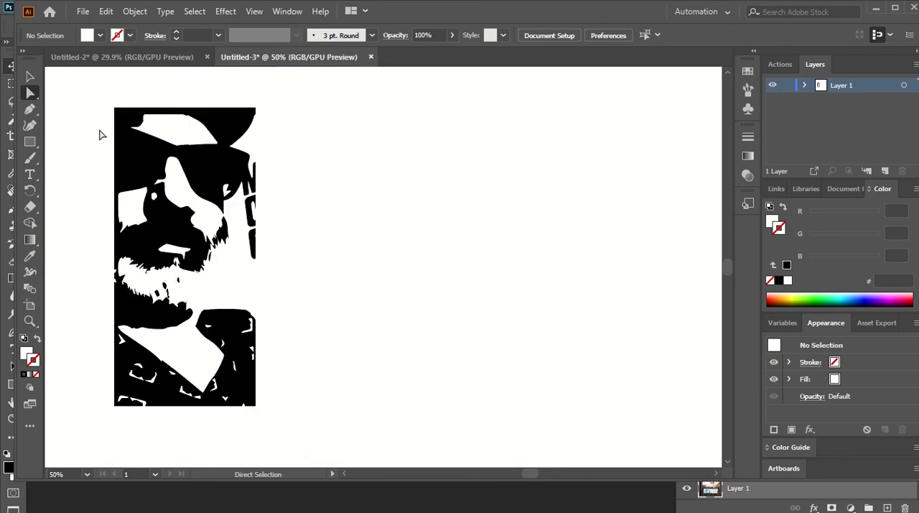
{"action": "left_click", "coordinate": [256, 181]}
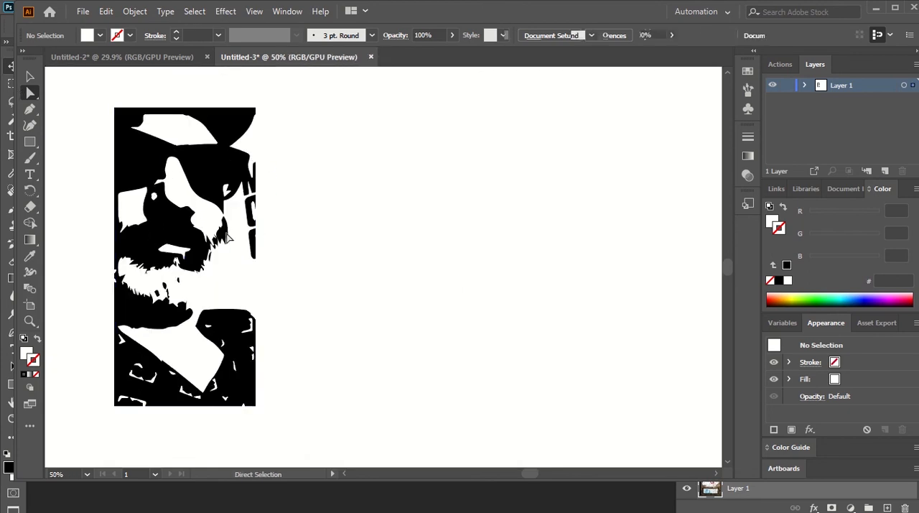
{"action": "left_click", "coordinate": [254, 243]}
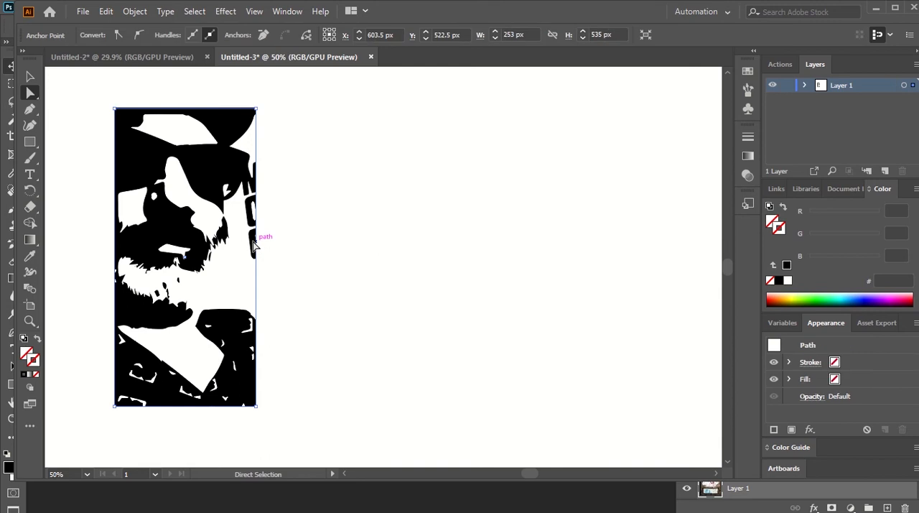
{"action": "left_click", "coordinate": [241, 144], "text": "shift"}
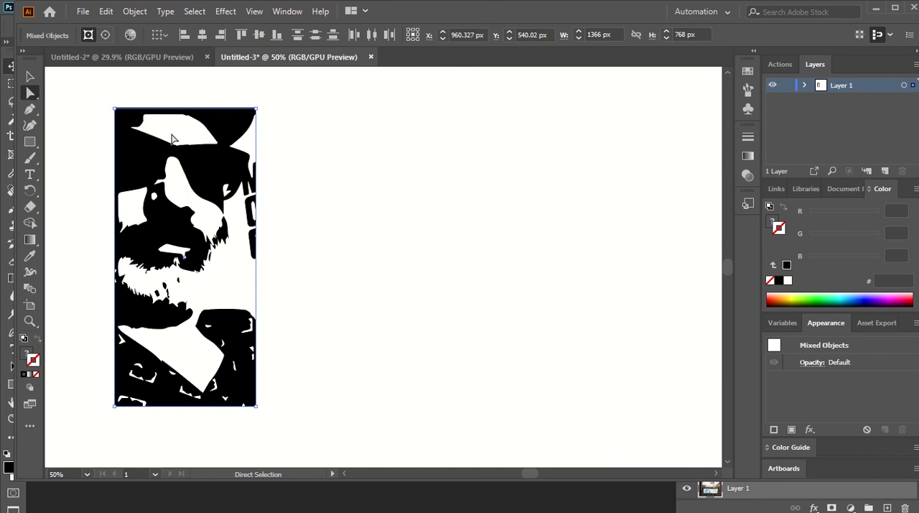
{"action": "left_click", "coordinate": [117, 146]}
{"action": "left_click", "coordinate": [99, 173]}
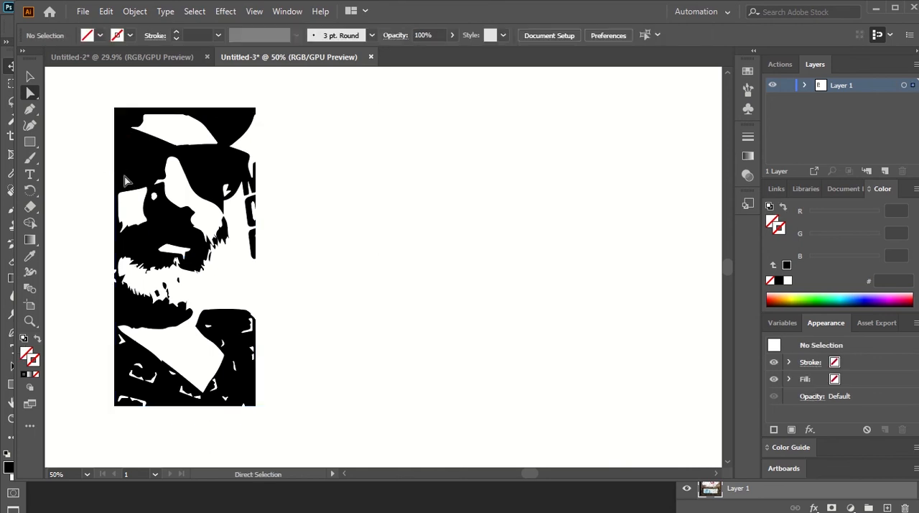
{"action": "left_click", "coordinate": [226, 190]}
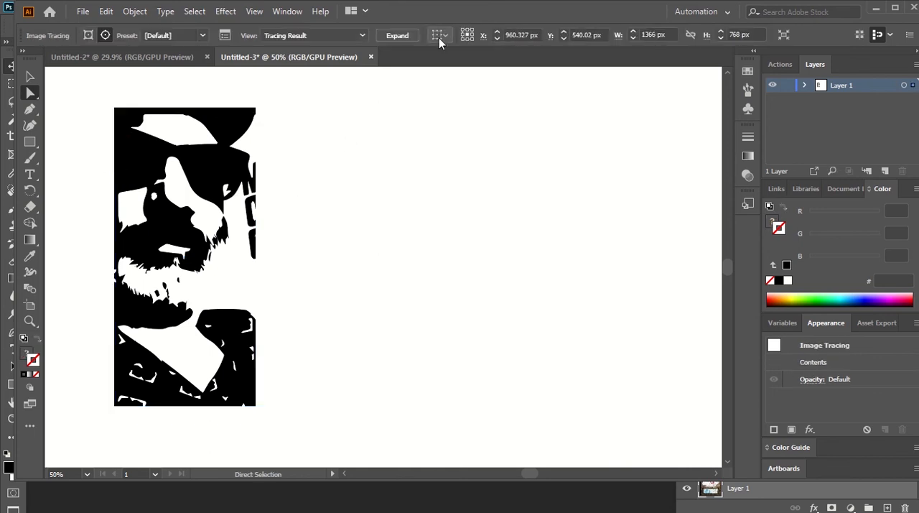
{"action": "left_click", "coordinate": [399, 36]}
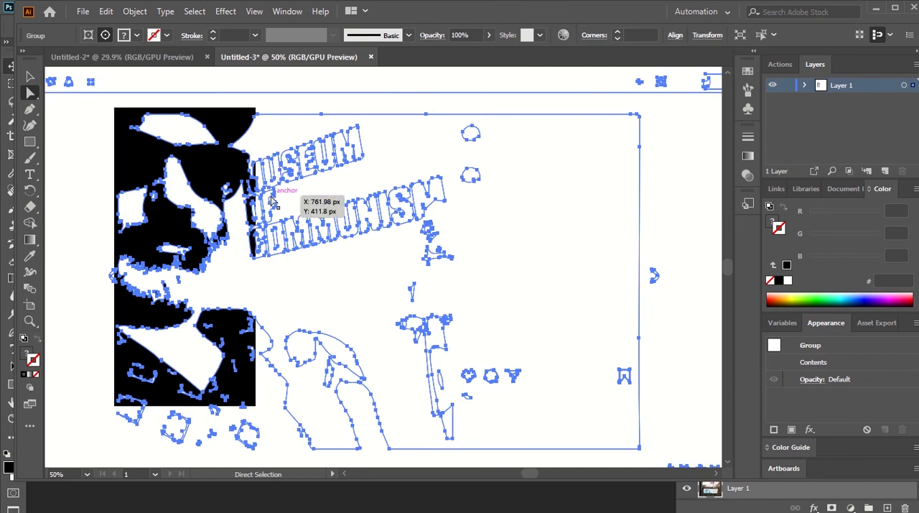
Step: Delete the lowest leftover letter fragment, the C of COMMUNISM, beside the man's face
{"action": "left_click", "coordinate": [251, 248]}
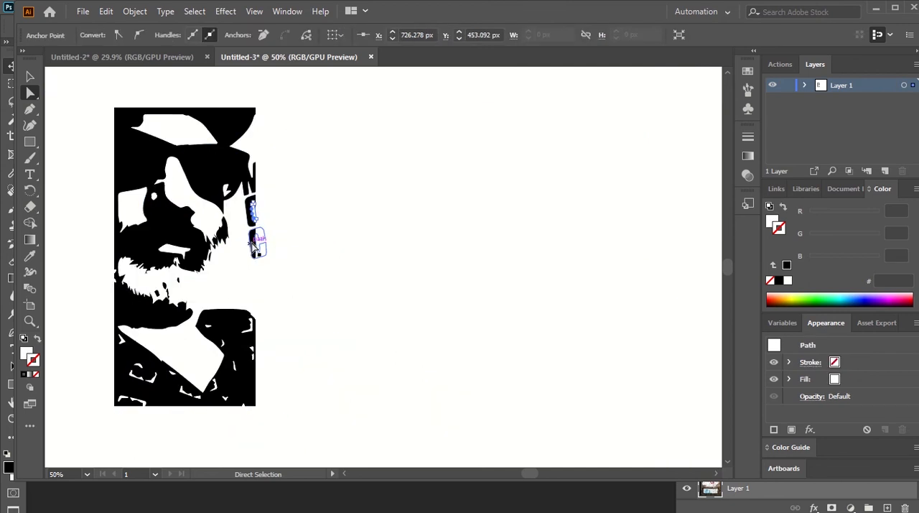
{"action": "left_click", "coordinate": [252, 243]}
{"action": "key", "text": "Delete"}
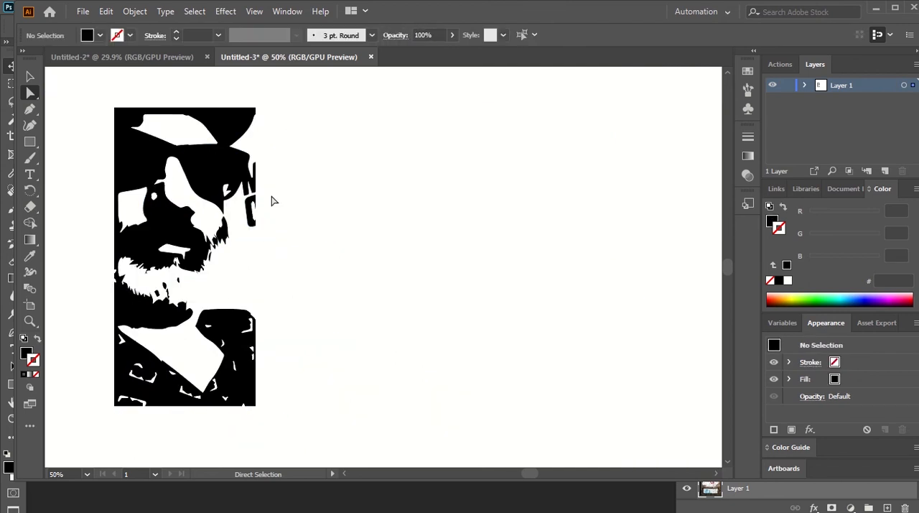
{"action": "left_click", "coordinate": [254, 242]}
{"action": "left_click_drag", "start_coordinate": [253, 241], "coordinate": [255, 167]}
{"action": "key", "text": "Delete"}
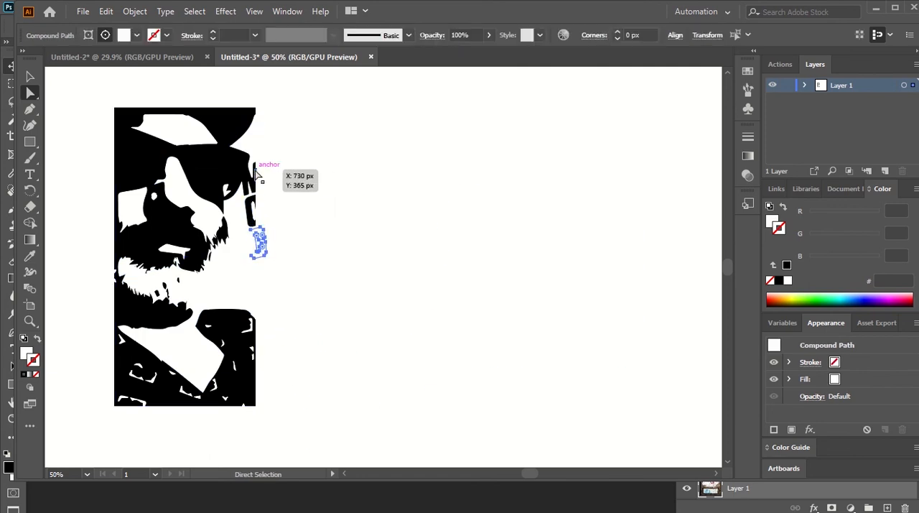
{"action": "key", "text": "Delete"}
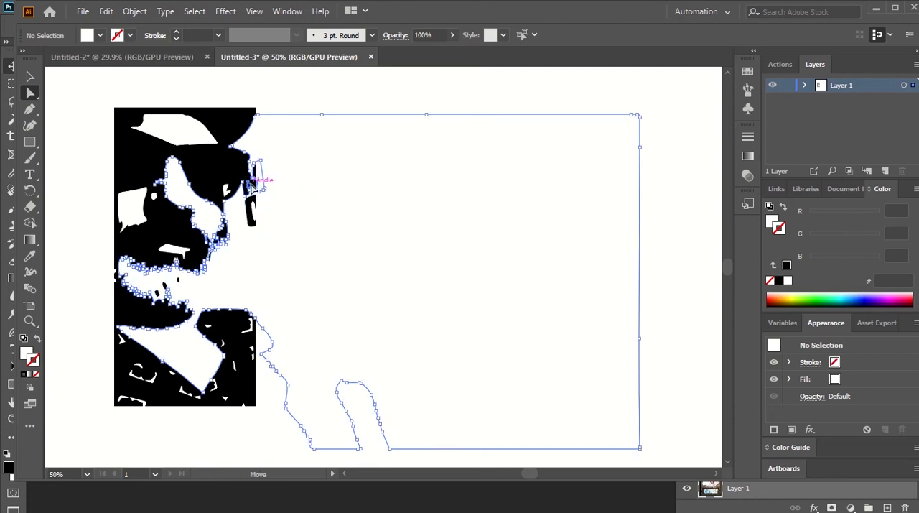
Step: Delete the leftover O of the word OF beside the man's face, including its inner shape
{"action": "left_click", "coordinate": [253, 179]}
{"action": "key", "text": "Delete"}
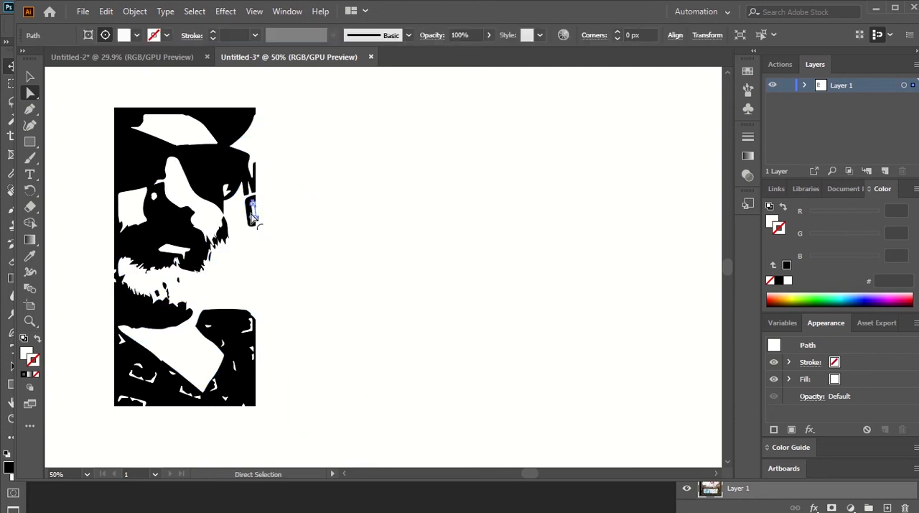
{"action": "key", "text": "Delete"}
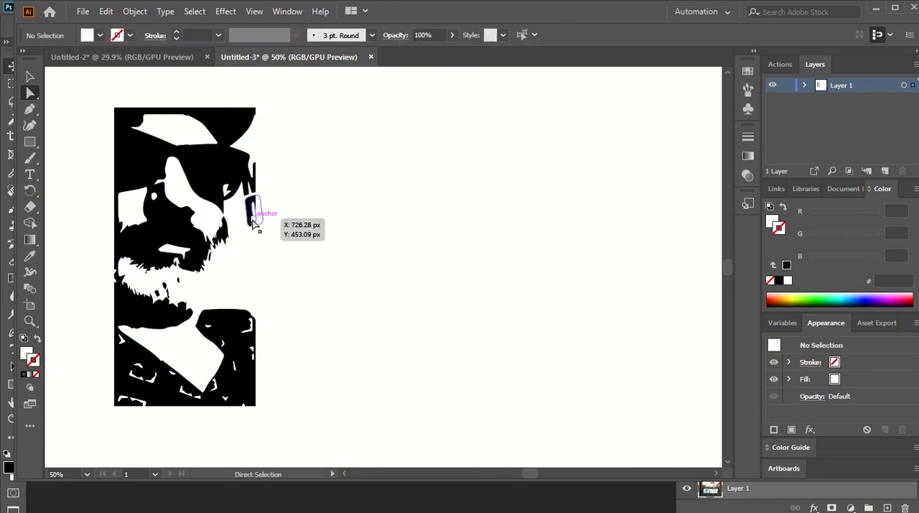
{"action": "left_click", "coordinate": [254, 214]}
{"action": "key", "text": "Delete"}
{"action": "key", "text": "Delete"}
{"action": "left_click", "coordinate": [253, 212]}
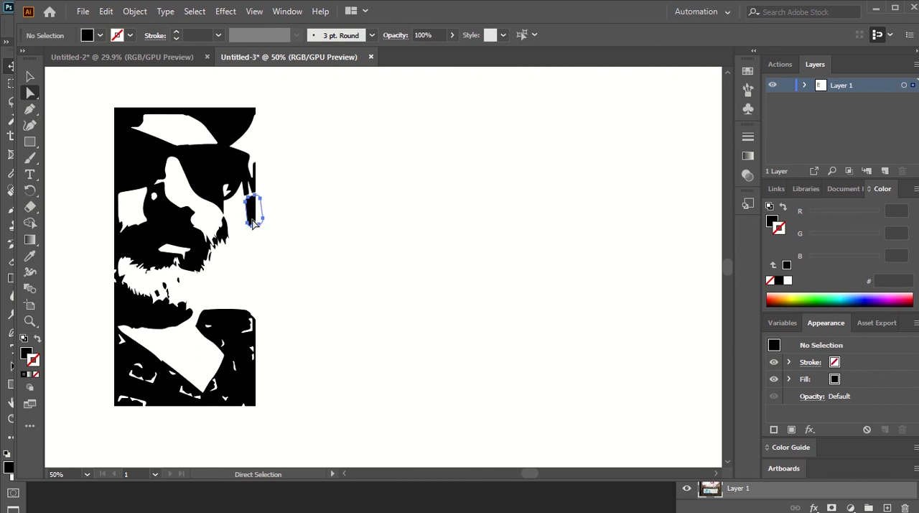
{"action": "key", "text": "Delete"}
Step: Try to delete the leftover M fragment of MUSEUM beside the sunglasses by removing its anchor points and paths
{"action": "key", "text": "Delete"}
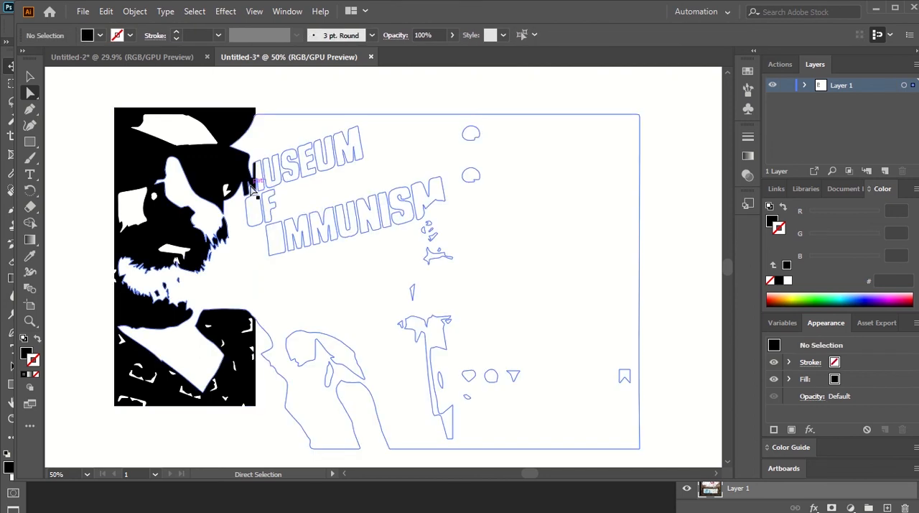
{"action": "left_click", "coordinate": [253, 186]}
{"action": "key", "text": "Delete"}
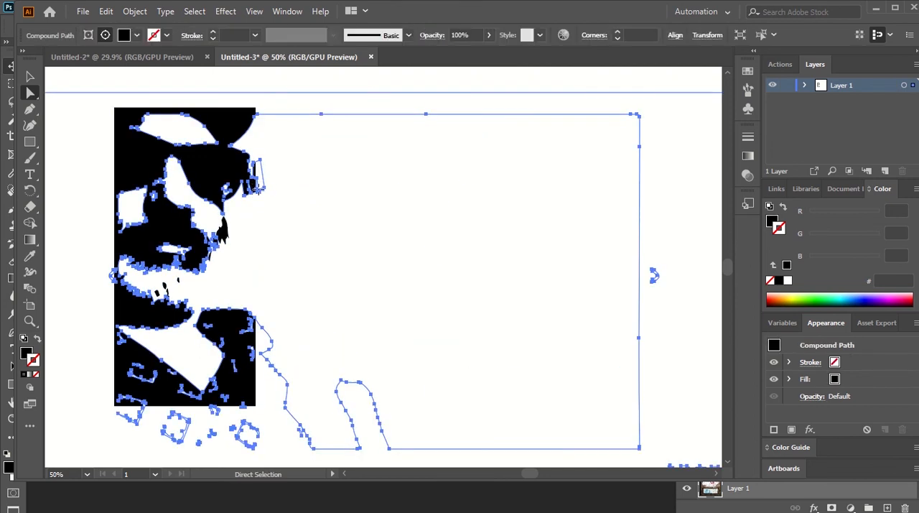
{"action": "key", "text": "Delete"}
{"action": "left_click", "coordinate": [255, 200]}
{"action": "key", "text": "Delete"}
{"action": "key", "text": "Delete"}
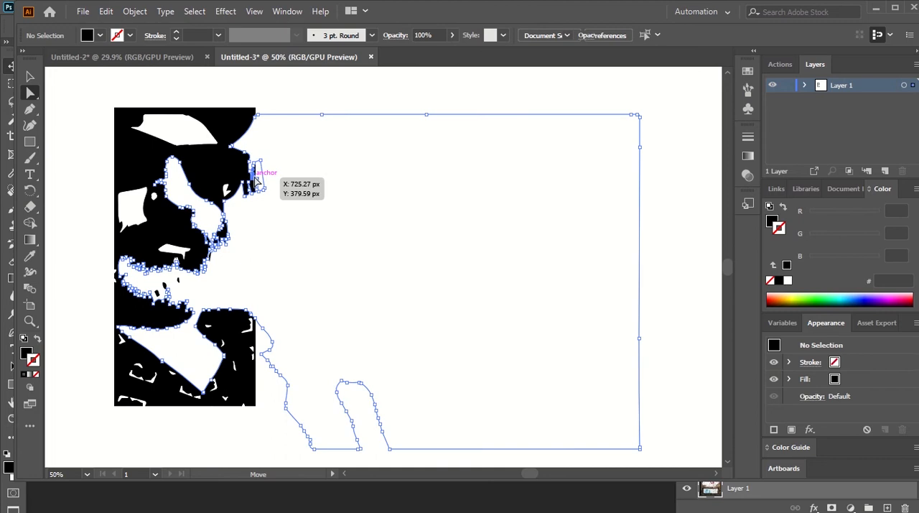
{"action": "left_click", "coordinate": [255, 177]}
{"action": "key", "text": "Delete"}
{"action": "key", "text": "Delete"}
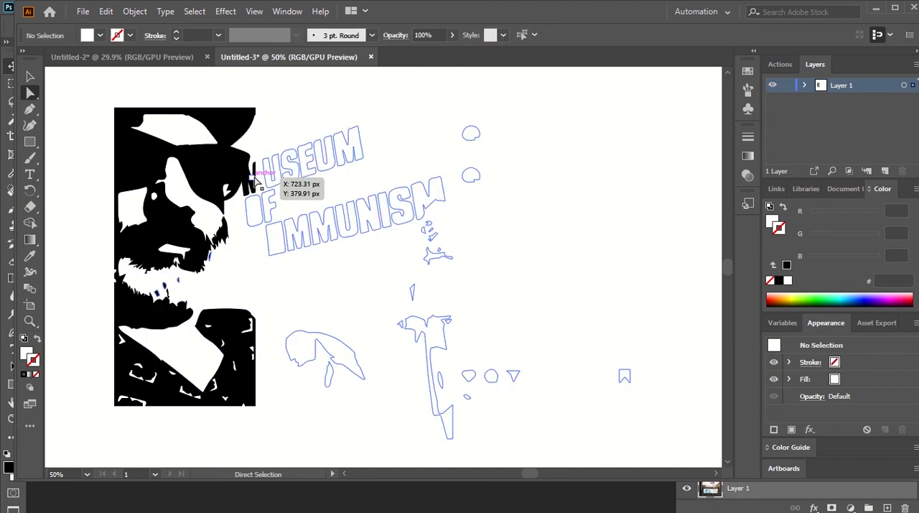
Step: Try deleting the path at the base of the leftover M beside the face, and undo the deletion
{"action": "left_click", "coordinate": [248, 198]}
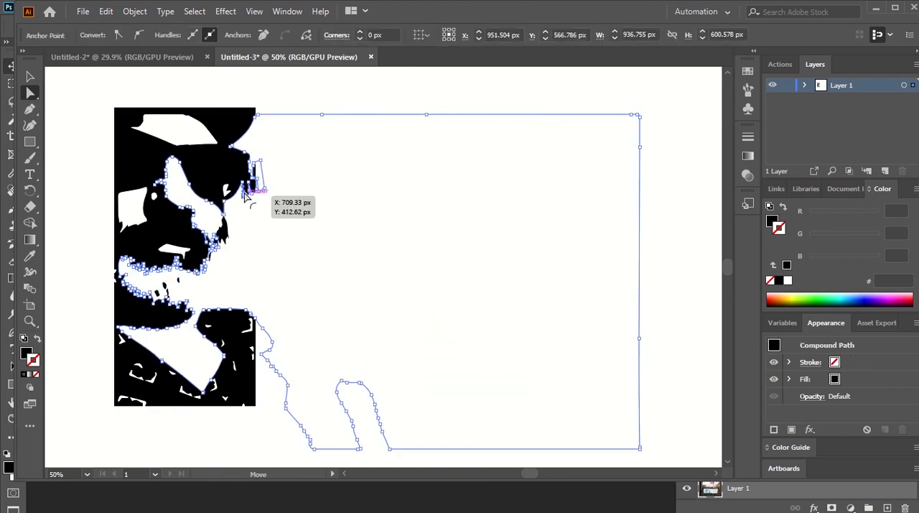
{"action": "key", "text": "Delete"}
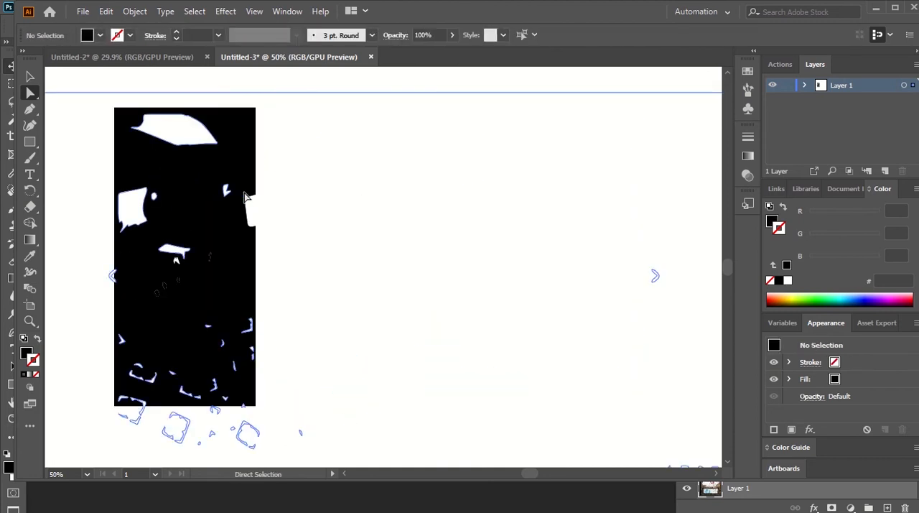
{"action": "key", "text": "ctrl+z"}
{"action": "key", "text": "ctrl+z"}
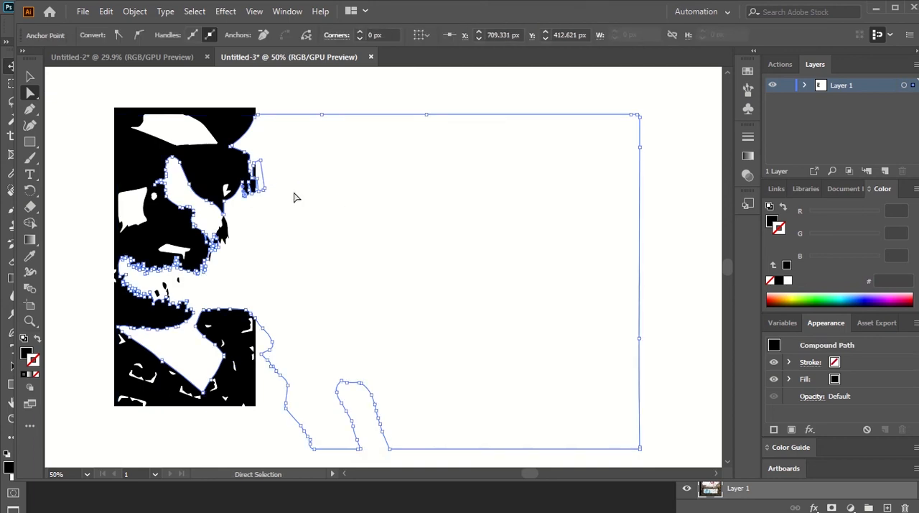
{"action": "left_click", "coordinate": [343, 96]}
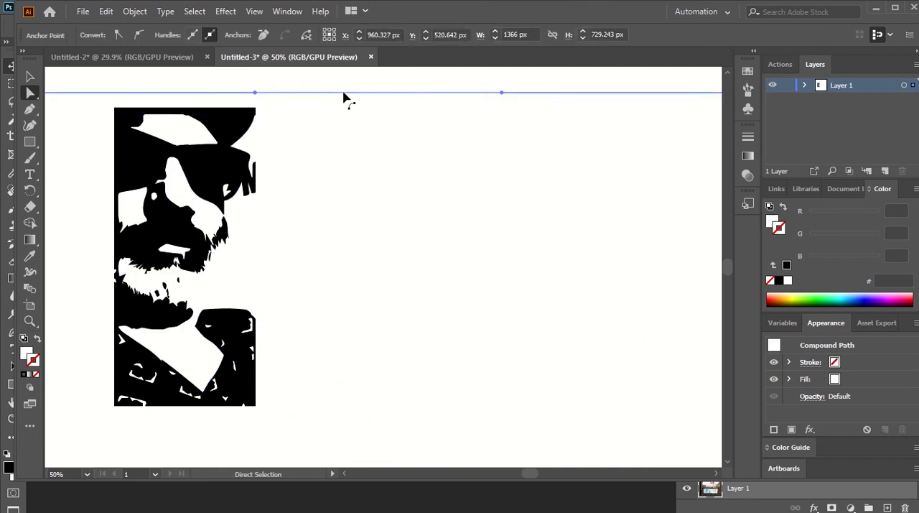
Step: Delete the leftover stray compound path lying around and above the clipped portrait
{"action": "key", "text": "ctrl+a"}
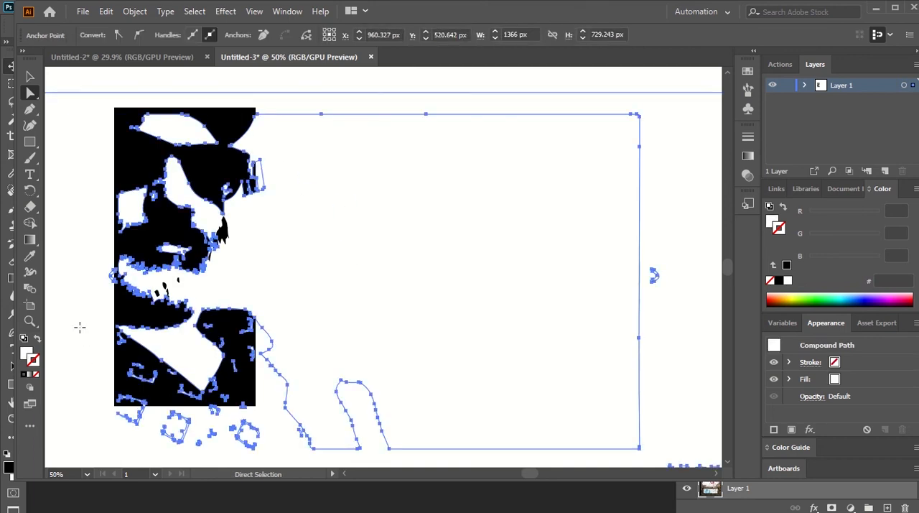
{"action": "left_click", "coordinate": [164, 89]}
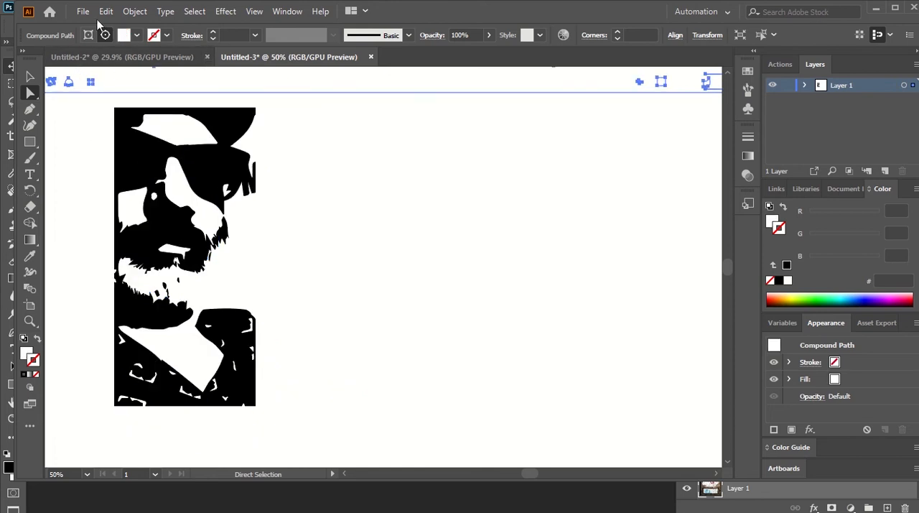
{"action": "key", "text": "Delete"}
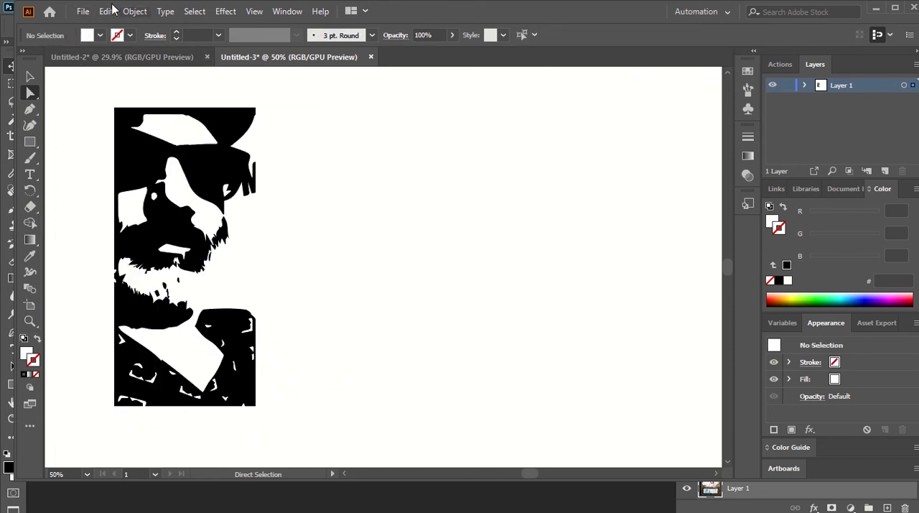
Step: Start editing the artboard and pull in its right and bottom edges to the portrait, making it about 713 by 774 px
{"action": "left_click", "coordinate": [82, 12]}
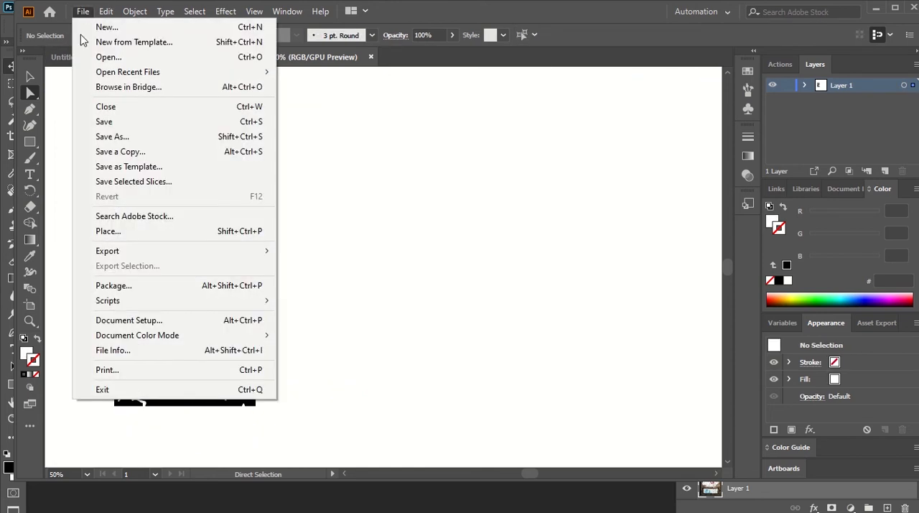
{"action": "left_click", "coordinate": [159, 324]}
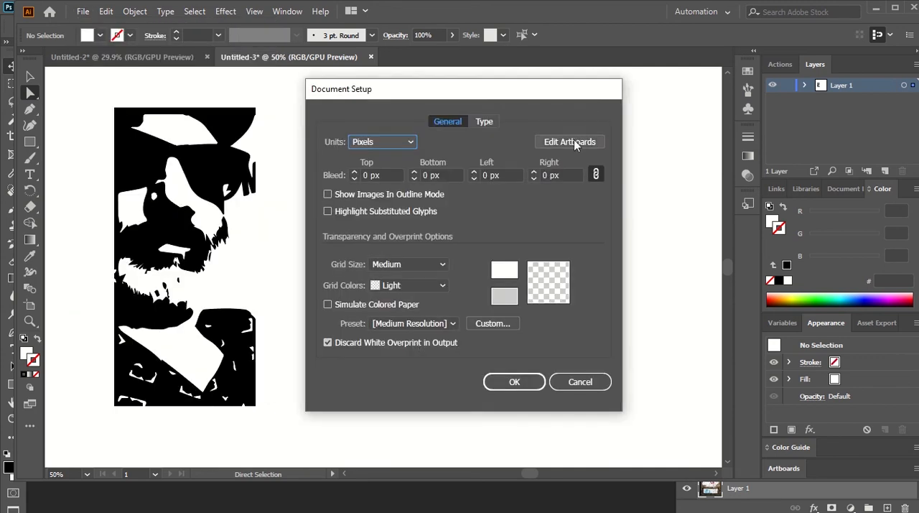
{"action": "left_click", "coordinate": [575, 142]}
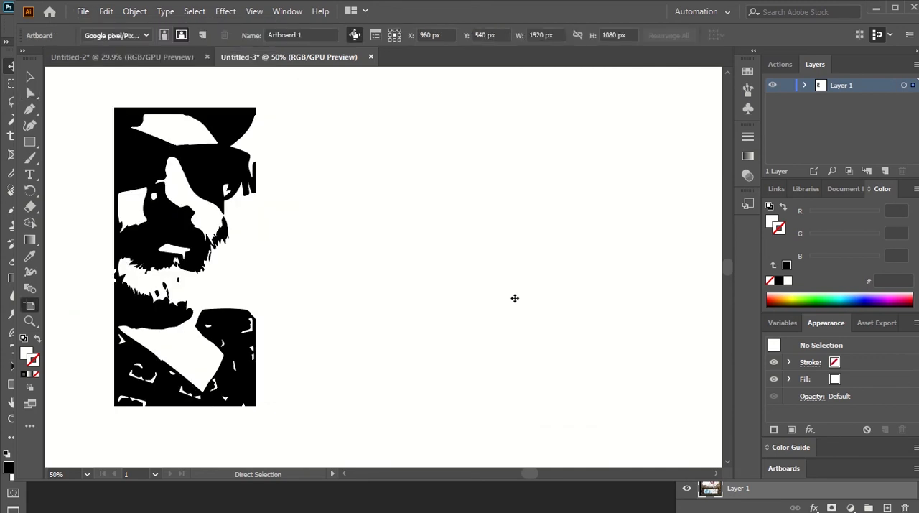
{"action": "key", "text": "ctrl+minus"}
{"action": "key", "text": "ctrl+minus"}
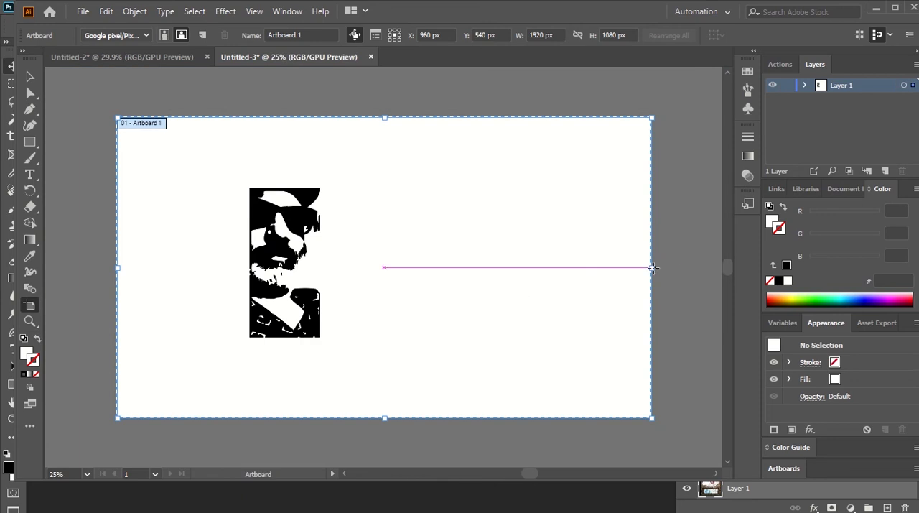
{"action": "left_click_drag", "start_coordinate": [652, 269], "coordinate": [316, 305]}
{"action": "left_click_drag", "start_coordinate": [219, 419], "coordinate": [217, 333]}
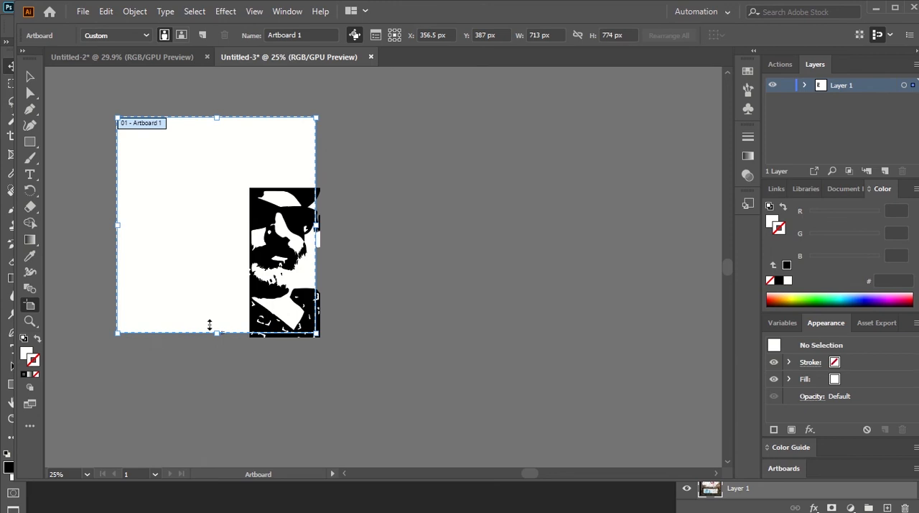
Step: Pull in the artboard's left and top edges to the portrait, making it about 224 by 519 px
{"action": "left_click", "coordinate": [113, 224]}
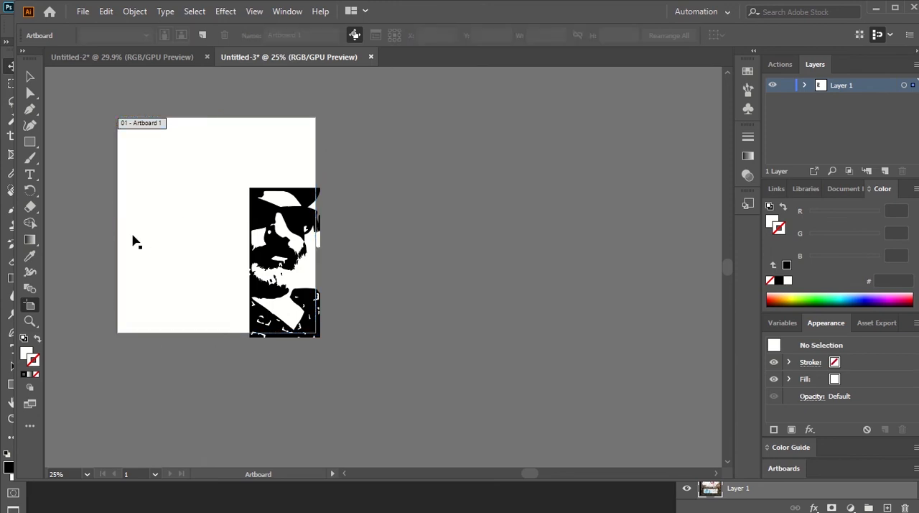
{"action": "left_click", "coordinate": [134, 237]}
{"action": "left_click_drag", "start_coordinate": [122, 224], "coordinate": [255, 251]}
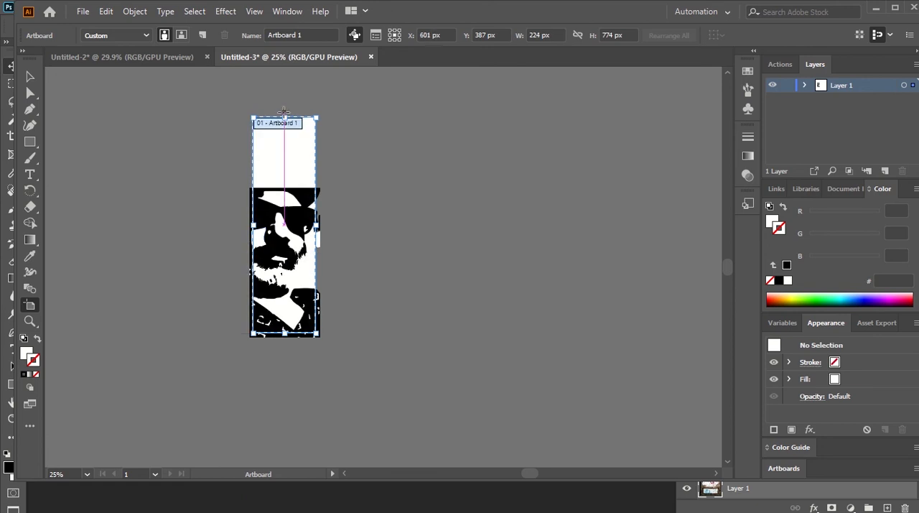
{"action": "left_click_drag", "start_coordinate": [284, 116], "coordinate": [281, 189]}
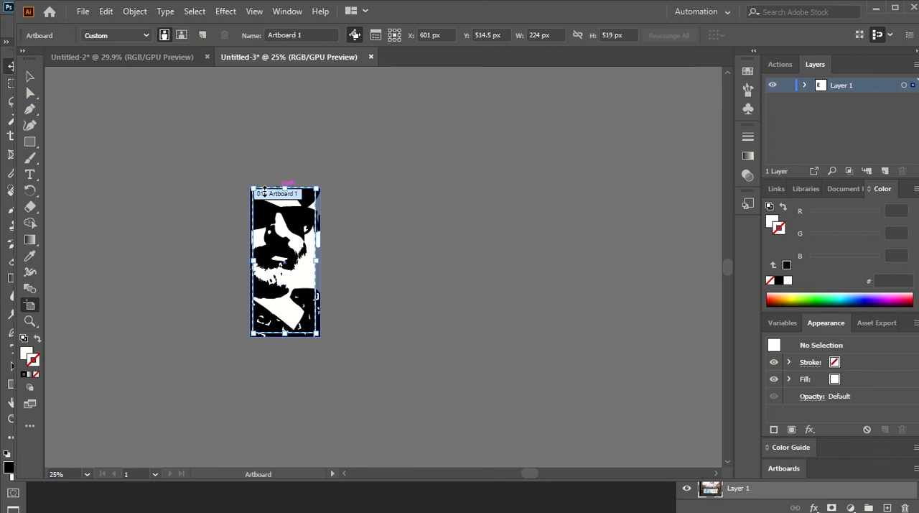
{"action": "left_click", "coordinate": [180, 187]}
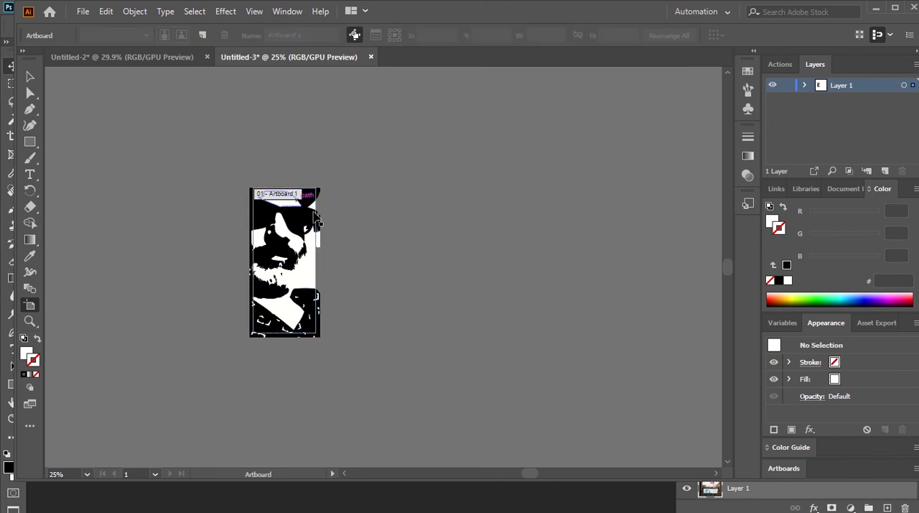
{"action": "left_click", "coordinate": [83, 12]}
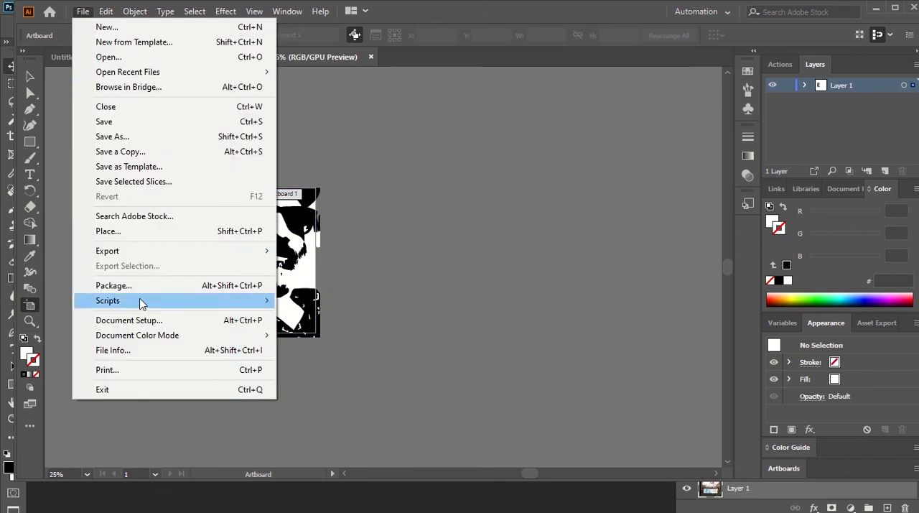
{"action": "mouse_move", "coordinate": [143, 256]}
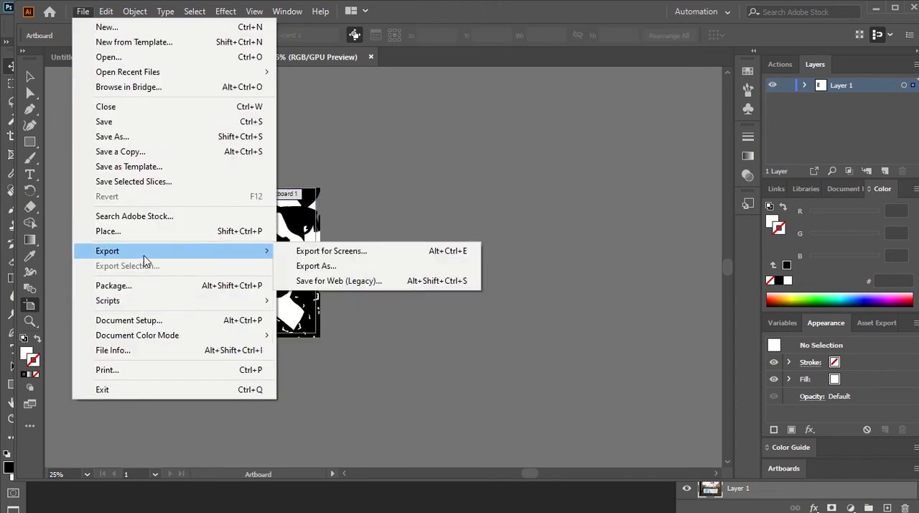
{"action": "left_click", "coordinate": [323, 267]}
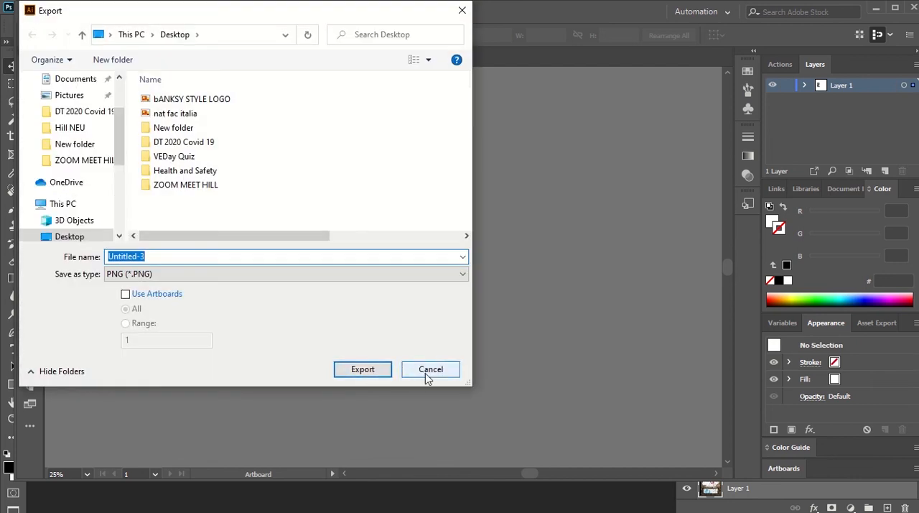
{"action": "left_click", "coordinate": [426, 373]}
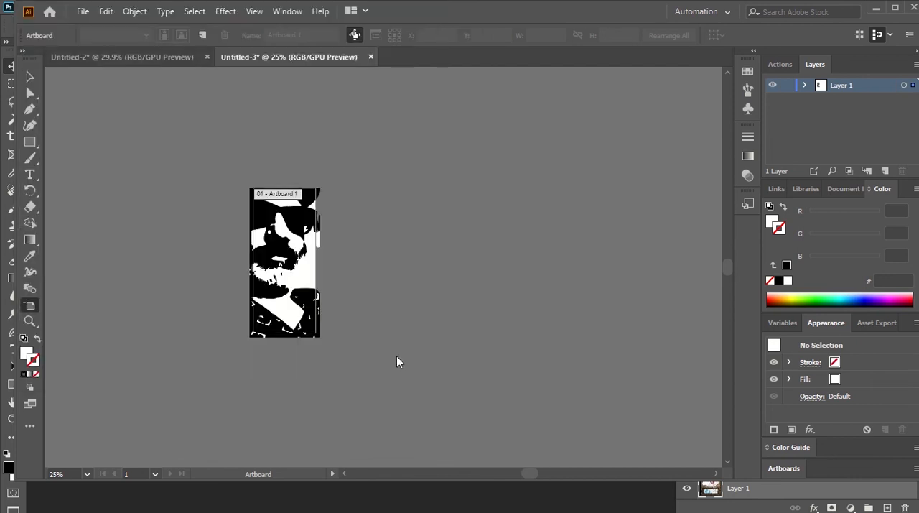
Step: Start a PNG export of the portrait to the Desktop, with a file name beginning with "awi"
{"action": "left_click", "coordinate": [81, 12]}
{"action": "mouse_move", "coordinate": [167, 257]}
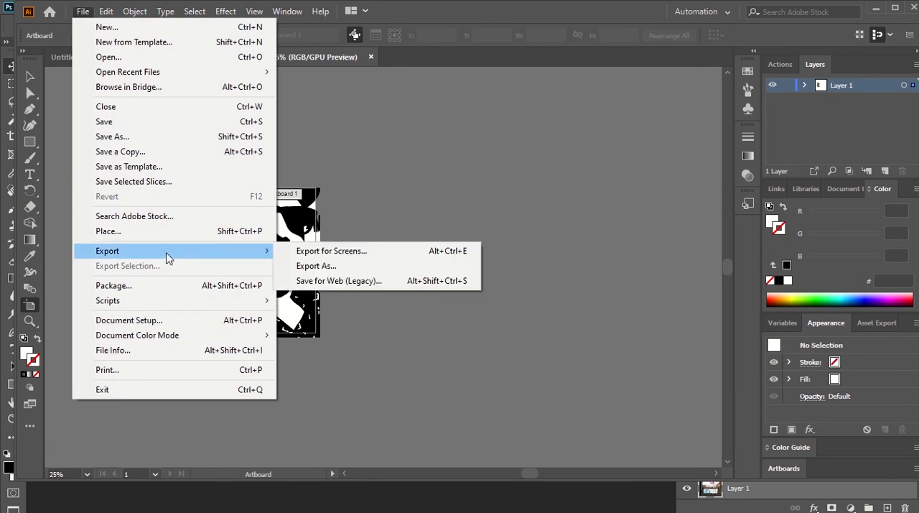
{"action": "left_click", "coordinate": [367, 268]}
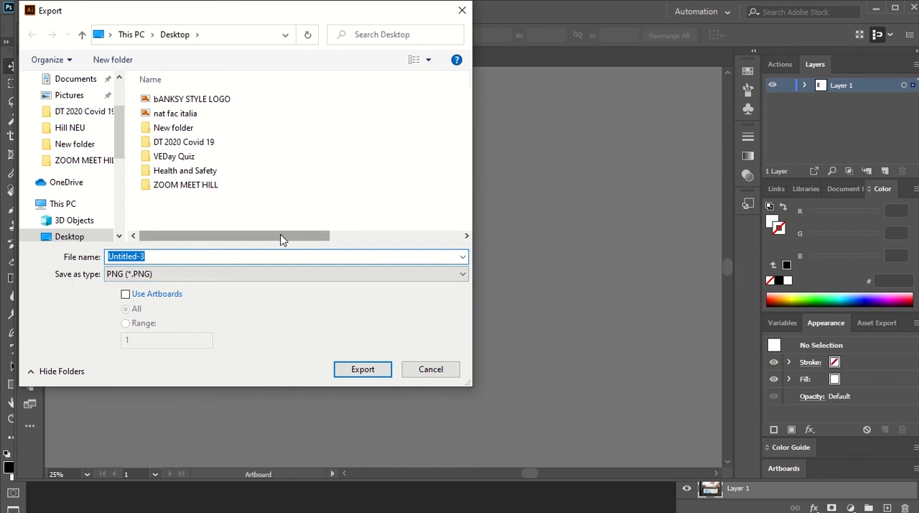
{"action": "type", "text": "awi BANKSY LOGO"}
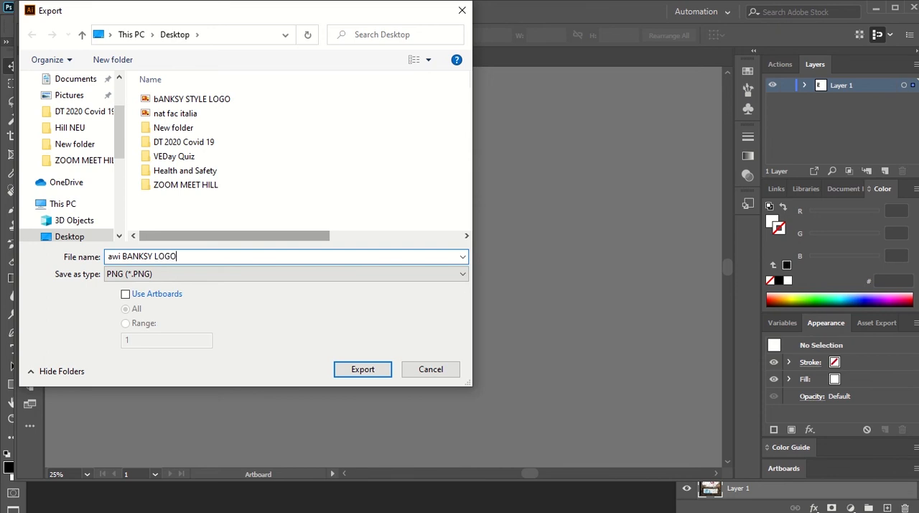
Step: Export the portrait as the PNG "awi BANKSY LOGO" at Screen (72 ppi) with a transparent background and switch to Photoshop
{"action": "key", "text": "Return"}
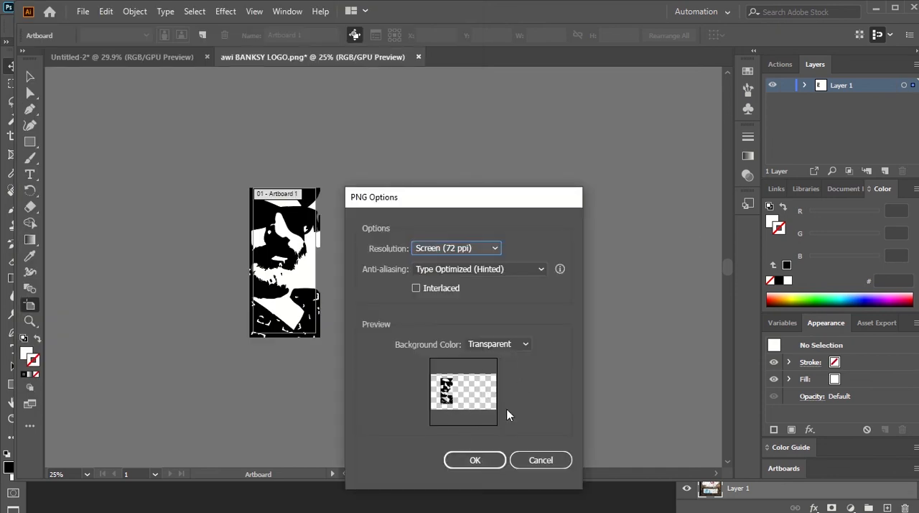
{"action": "left_click", "coordinate": [493, 460]}
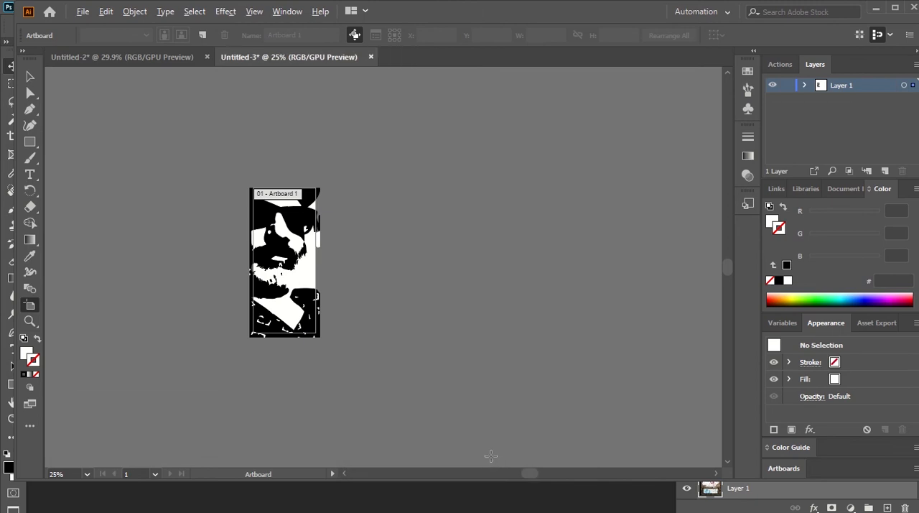
{"action": "key", "text": "alt+Tab"}
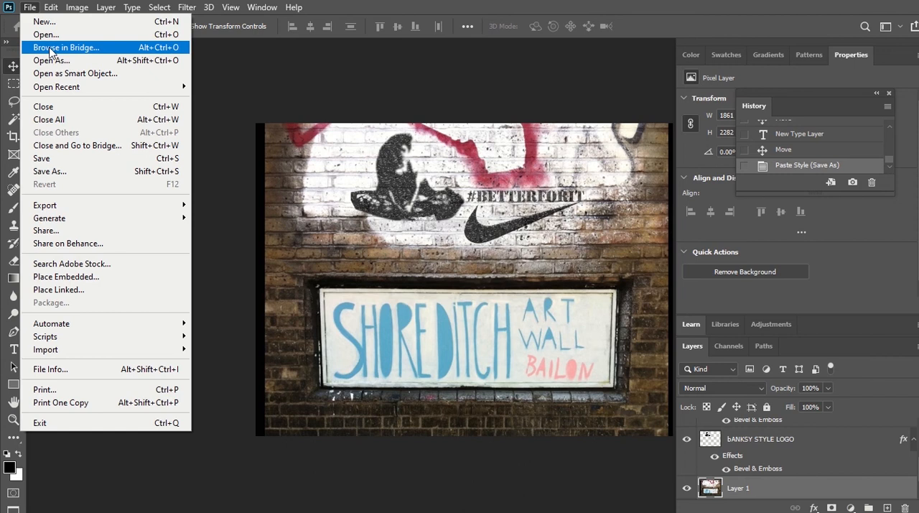
{"action": "left_click", "coordinate": [229, 329]}
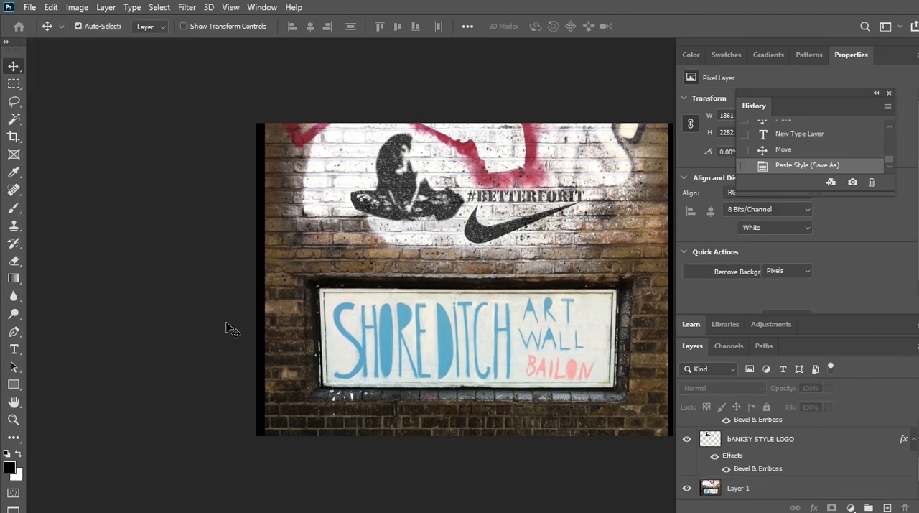
{"action": "key", "text": "alt+Tab"}
{"action": "key", "text": "alt+Tab"}
{"action": "key", "text": "alt+Tab"}
{"action": "key", "text": "alt+Tab"}
{"action": "key", "text": "alt+Tab"}
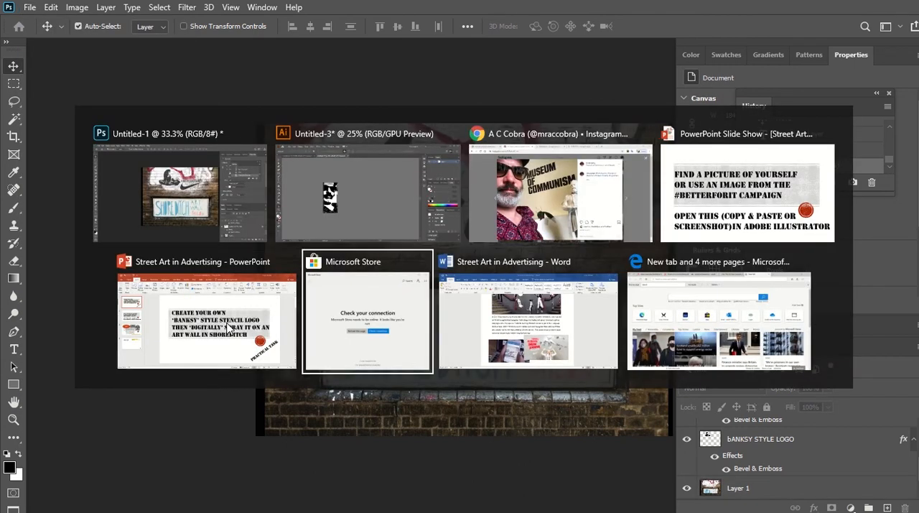
{"action": "key", "text": "alt+Tab"}
{"action": "key", "text": "alt+Tab"}
{"action": "key", "text": "alt+Tab"}
{"action": "key", "text": "alt+Tab"}
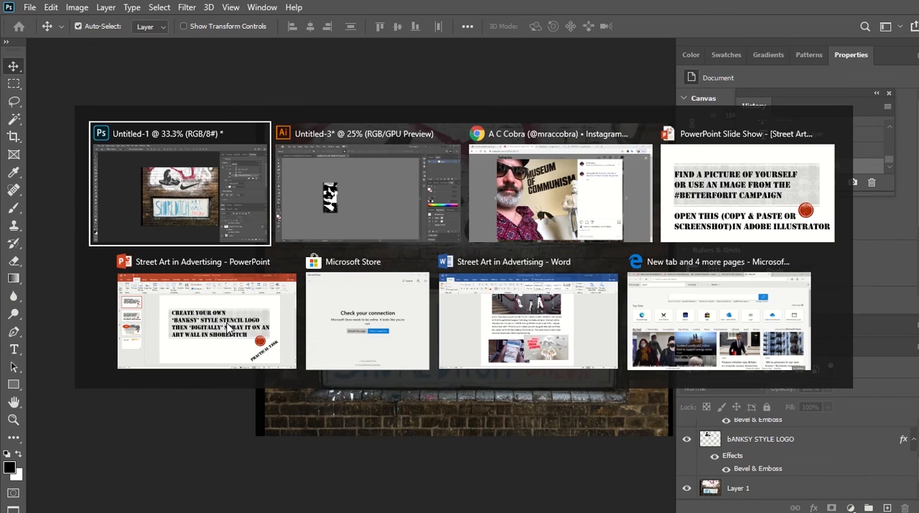
{"action": "key", "text": "alt+Tab"}
{"action": "key", "text": "alt+Tab"}
{"action": "key", "text": "alt+Tab"}
{"action": "key", "text": "alt+Tab"}
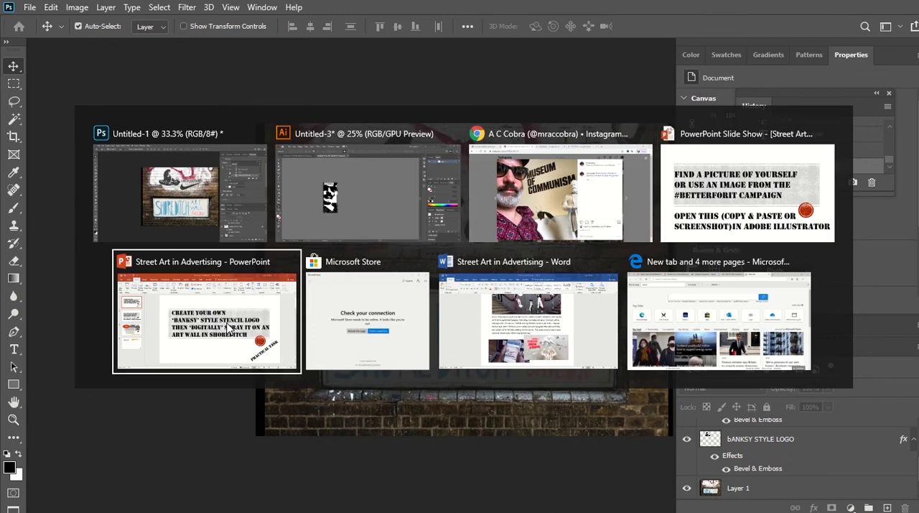
{"action": "key", "text": "alt+Tab"}
{"action": "key", "text": "alt+Tab"}
{"action": "key", "text": "alt+Tab"}
{"action": "key", "text": "alt+Tab"}
{"action": "key", "text": "alt+Tab"}
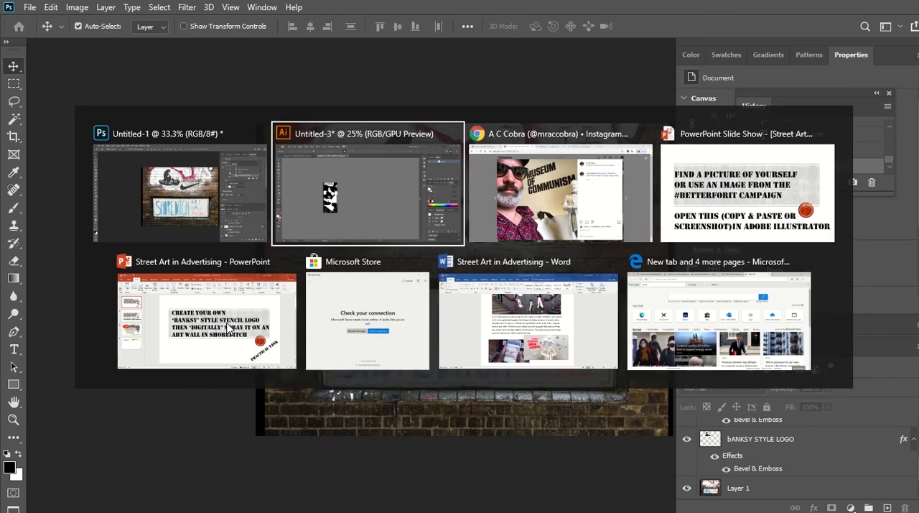
{"action": "key", "text": "alt+Tab"}
{"action": "key", "text": "alt+Tab"}
{"action": "key", "text": "alt+Tab"}
{"action": "key", "text": "alt+Tab"}
{"action": "key", "text": "alt+Tab"}
{"action": "key", "text": "alt+Tab"}
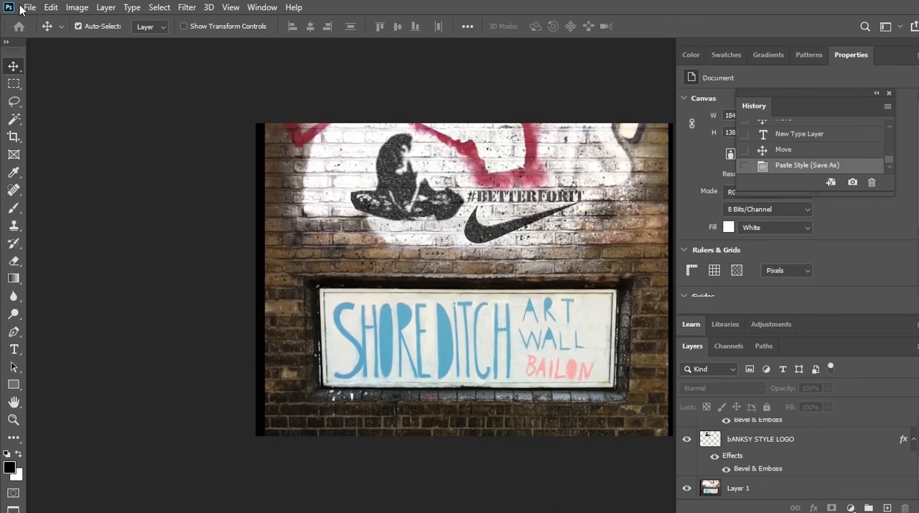
Step: Open the "awi BANKSY LOGO" image from the Desktop
{"action": "left_click", "coordinate": [23, 9]}
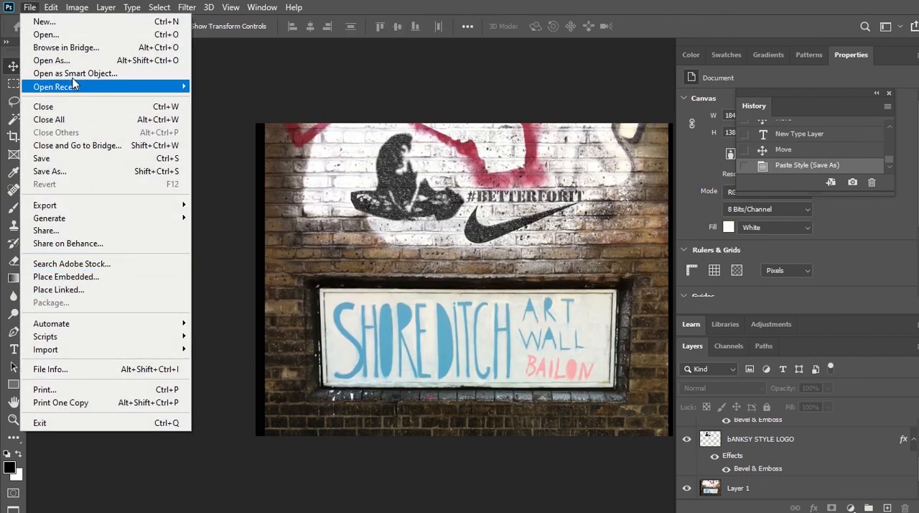
{"action": "left_click", "coordinate": [79, 36]}
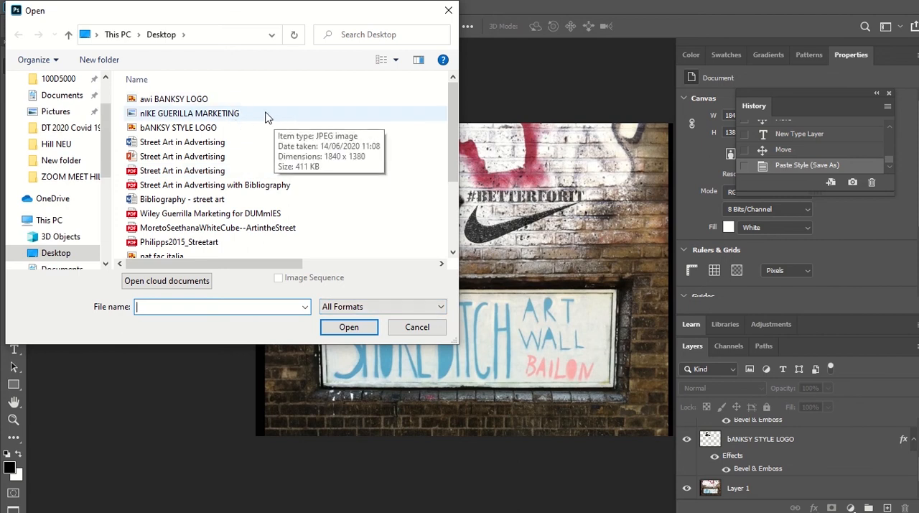
{"action": "double_click", "coordinate": [218, 99]}
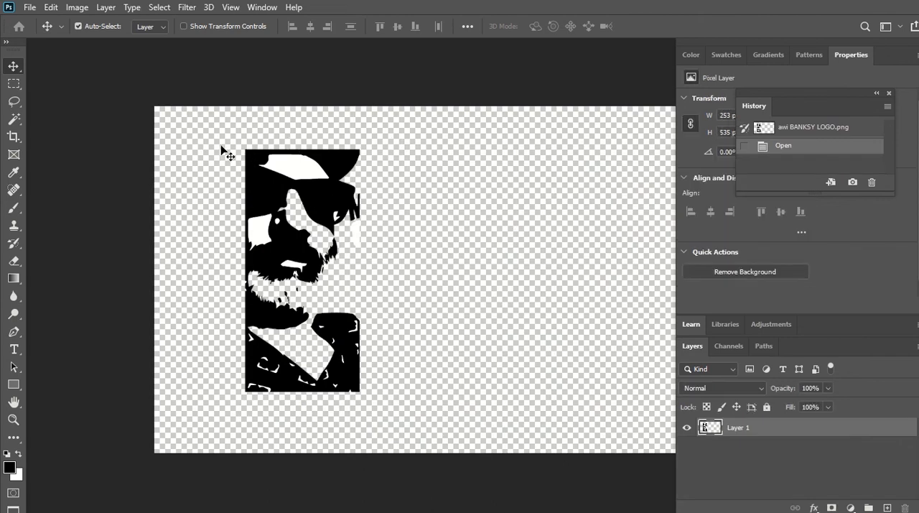
Step: Use the Magic Wand to delete the white areas in the portrait's hat, cheek and mouth
{"action": "left_click", "coordinate": [11, 84]}
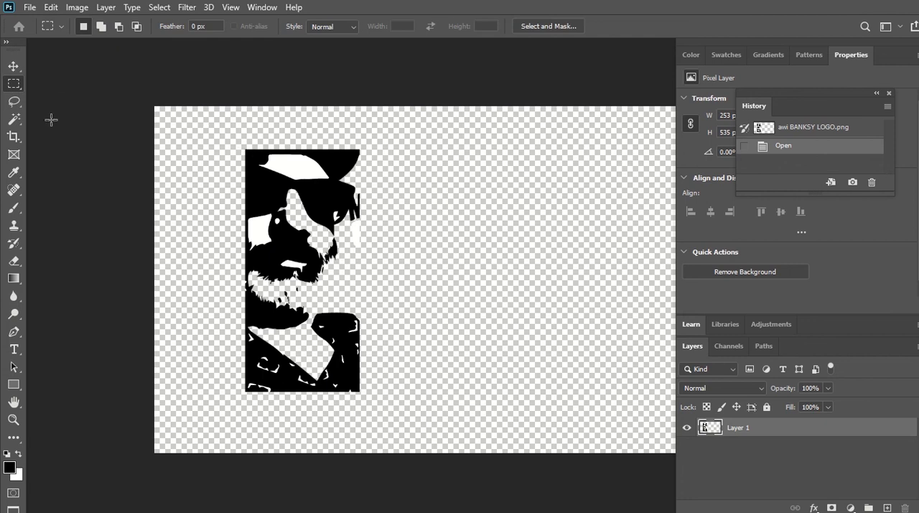
{"action": "left_click", "coordinate": [15, 120]}
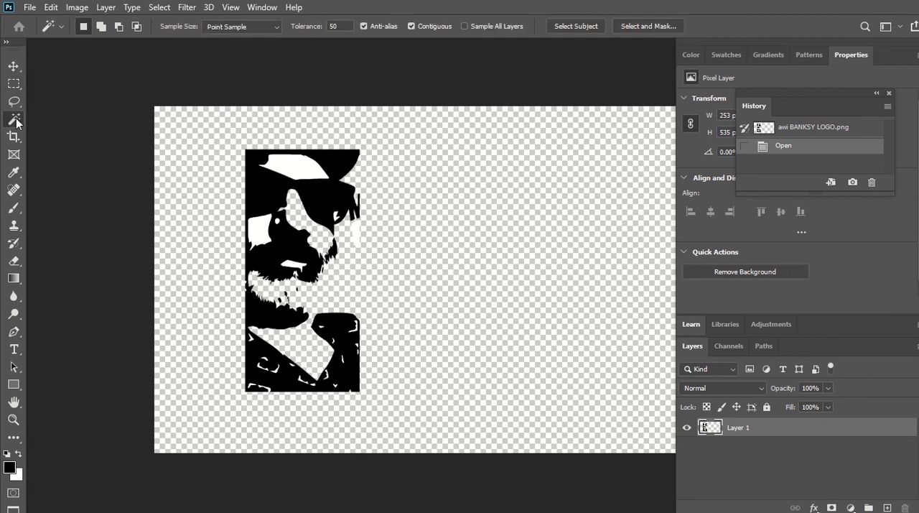
{"action": "left_click", "coordinate": [305, 168]}
{"action": "key", "text": "Delete"}
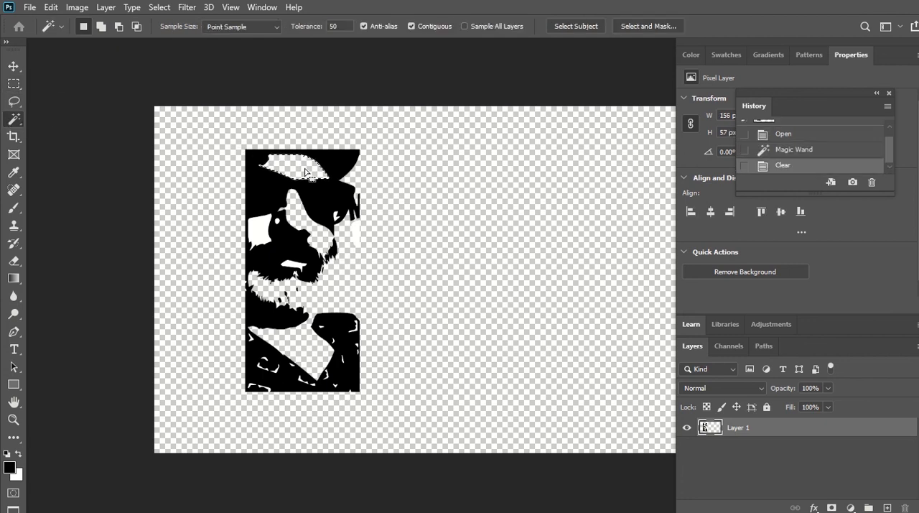
{"action": "left_click", "coordinate": [263, 235]}
{"action": "key", "text": "Delete"}
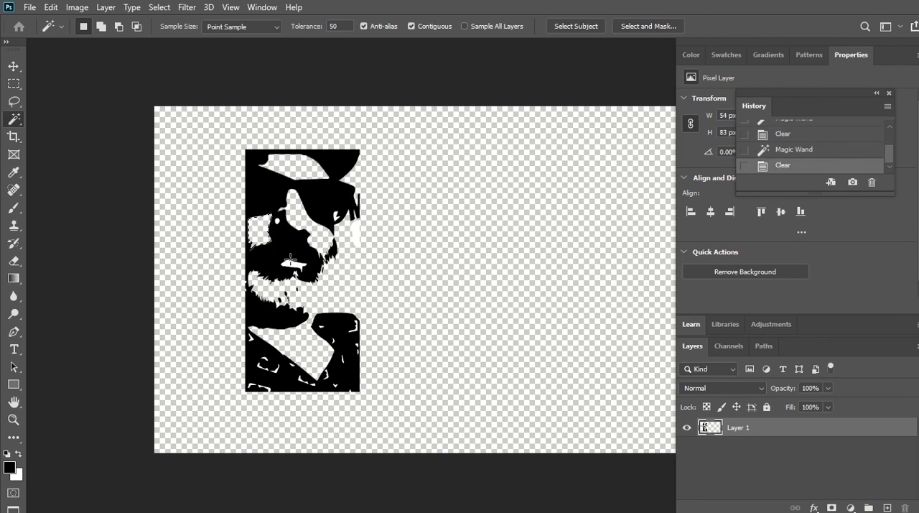
{"action": "left_click", "coordinate": [296, 266]}
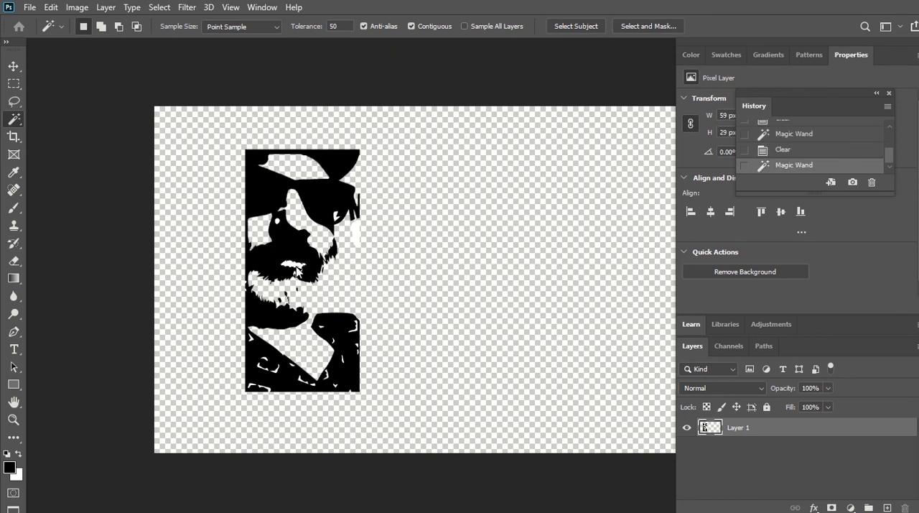
{"action": "key", "text": "Delete"}
Step: Use the Magic Wand to delete the white patch below the ear at the portrait's right edge
{"action": "left_click", "coordinate": [359, 234]}
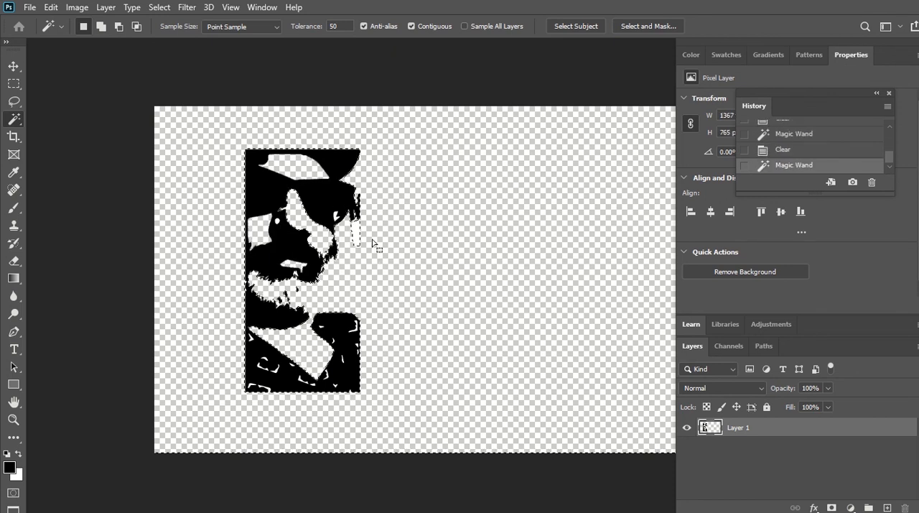
{"action": "left_click", "coordinate": [357, 241]}
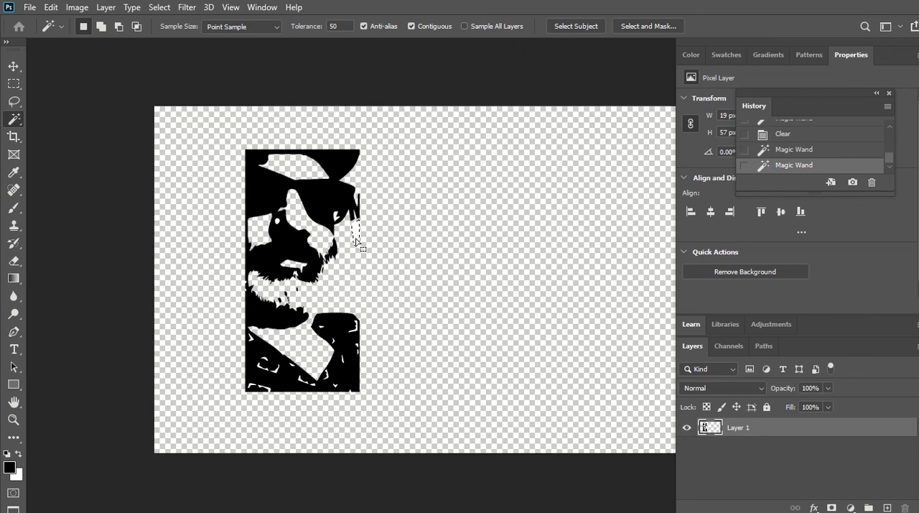
{"action": "key", "text": "Delete"}
{"action": "left_click", "coordinate": [405, 285]}
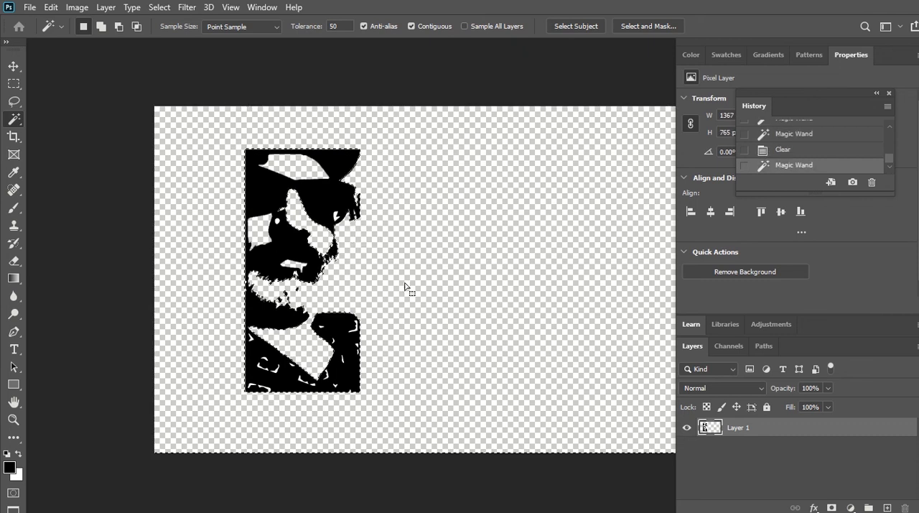
Step: Replace the background selection with a rectangular marquee around the whole portrait, about 260 by 547 px
{"action": "left_click", "coordinate": [7, 83]}
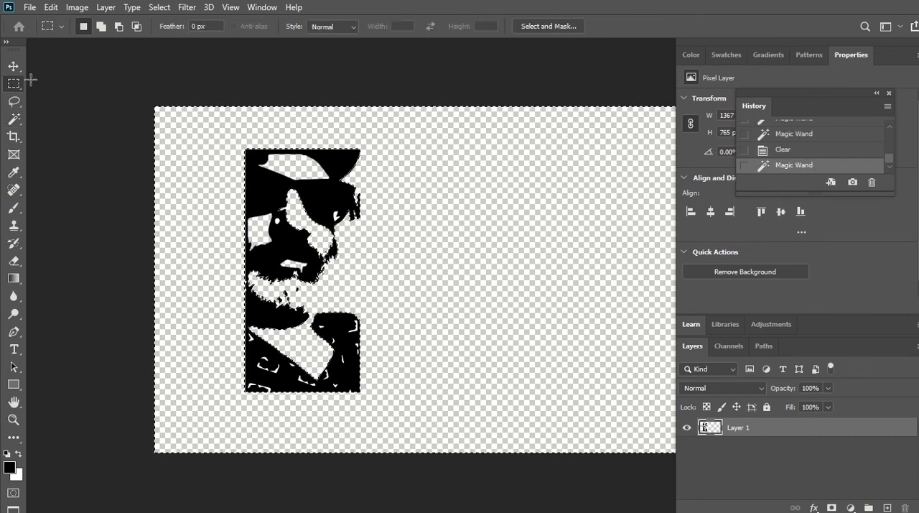
{"action": "left_click", "coordinate": [242, 144]}
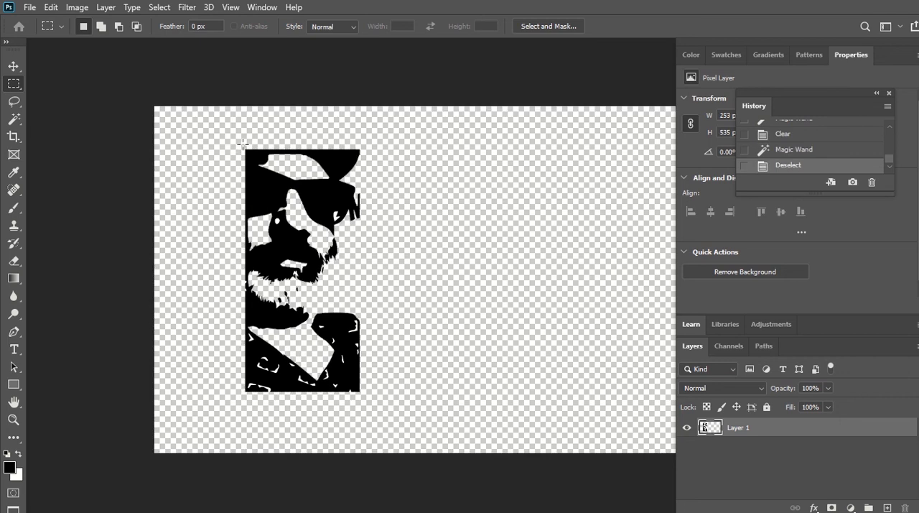
{"action": "left_click_drag", "start_coordinate": [243, 144], "coordinate": [360, 391]}
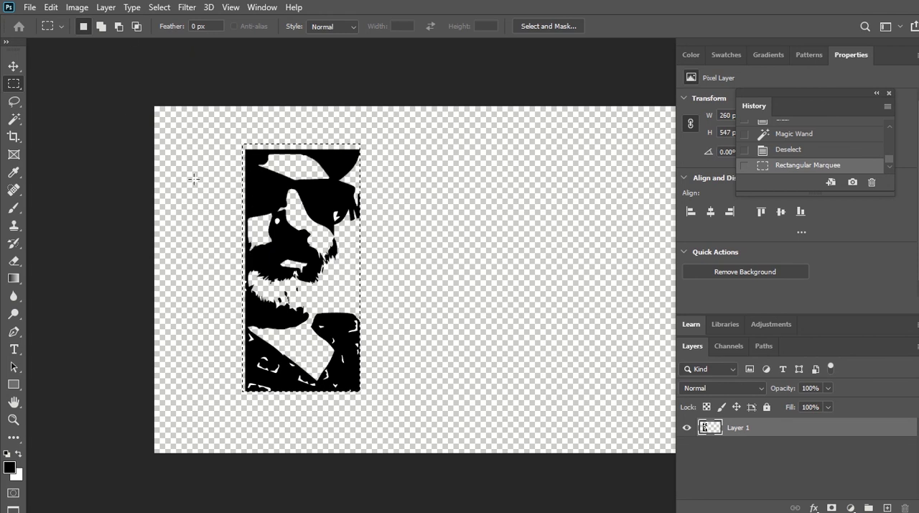
{"action": "left_click", "coordinate": [25, 8]}
{"action": "mouse_move", "coordinate": [156, 86]}
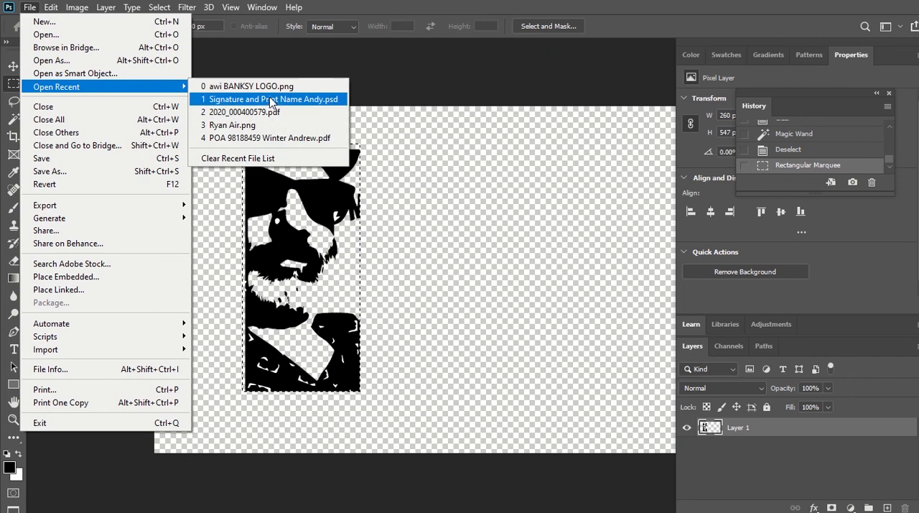
{"action": "left_click", "coordinate": [440, 115]}
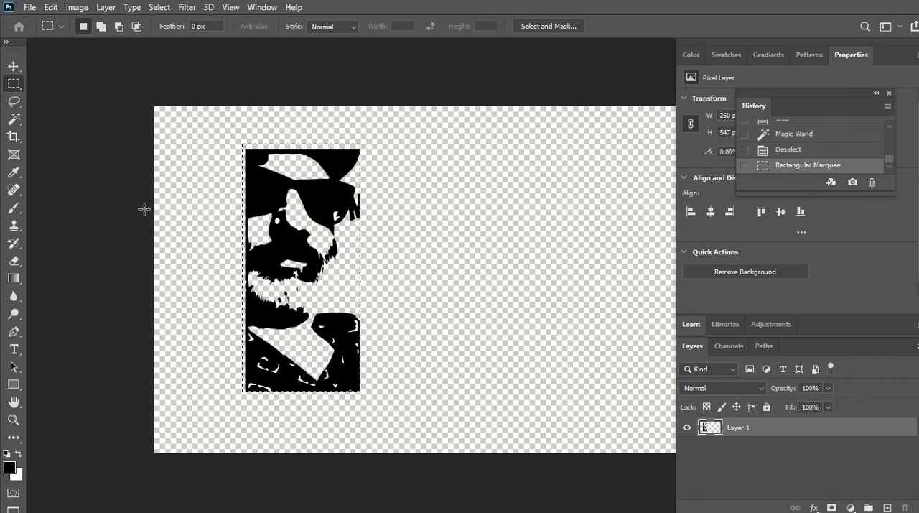
{"action": "key", "text": "alt+Tab"}
{"action": "key", "text": "Tab"}
{"action": "key", "text": "Tab"}
{"action": "key", "text": "Tab"}
{"action": "key", "text": "Tab"}
{"action": "key", "text": "Tab"}
{"action": "key", "text": "Tab"}
{"action": "key", "text": "Tab"}
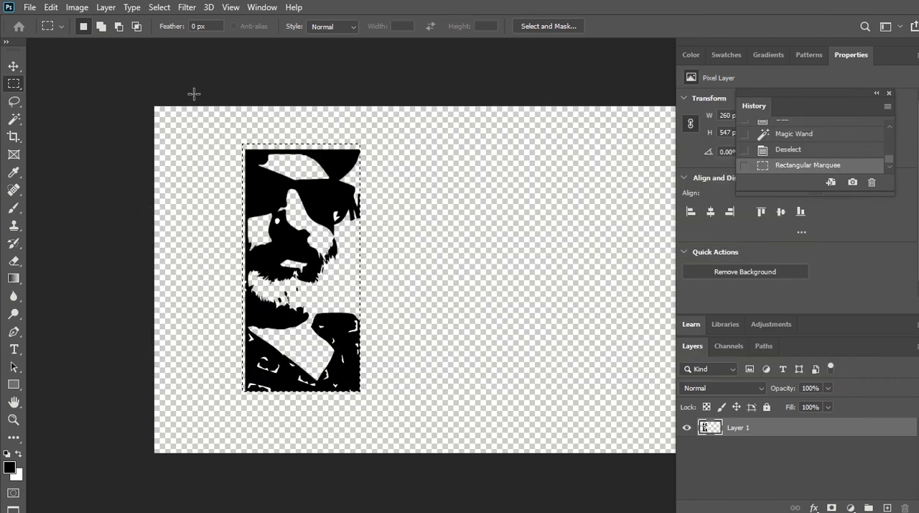
Step: Tile the two open documents vertically and widen the view of the Shoreditch wall picture
{"action": "left_click", "coordinate": [228, 7]}
{"action": "mouse_move", "coordinate": [262, 7]}
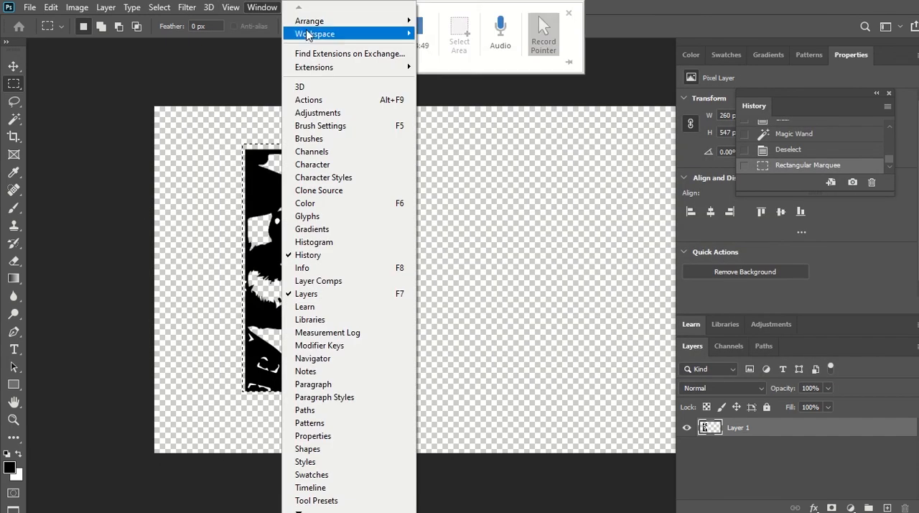
{"action": "mouse_move", "coordinate": [327, 22]}
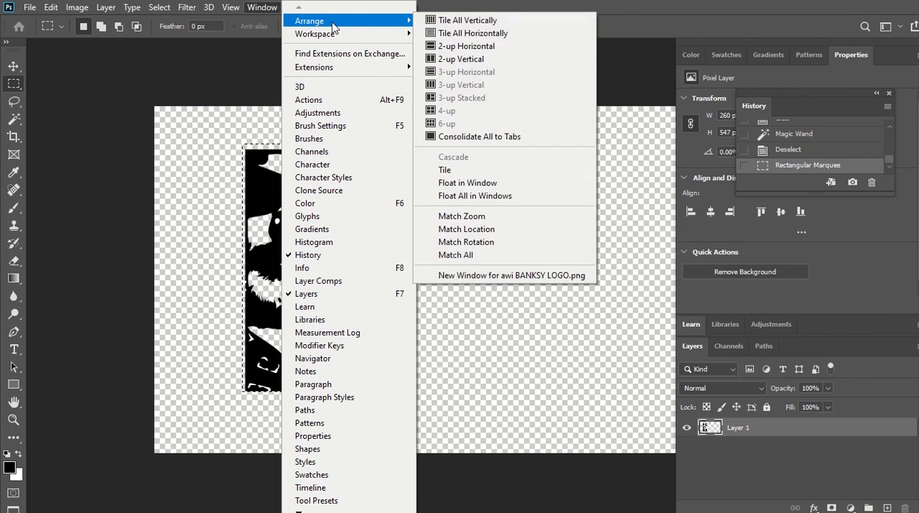
{"action": "left_click", "coordinate": [441, 20]}
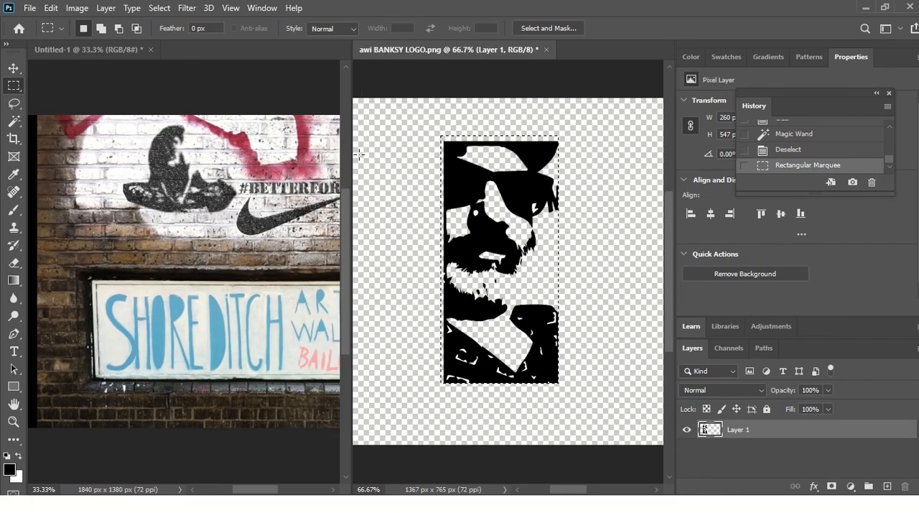
{"action": "left_click_drag", "start_coordinate": [360, 158], "coordinate": [680, 165]}
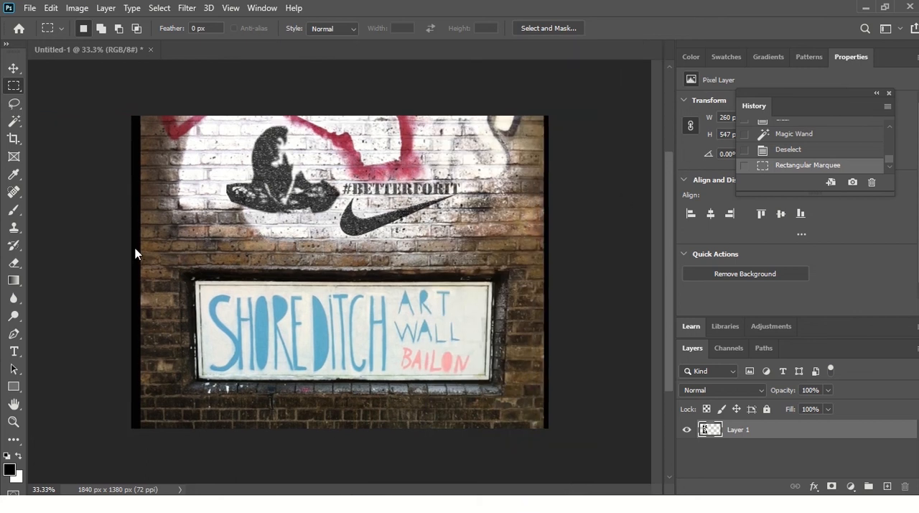
Step: Paste the portrait into the Shoreditch wall picture and move it to the upper-left corner of the brick wall
{"action": "key", "text": "ctrl+v"}
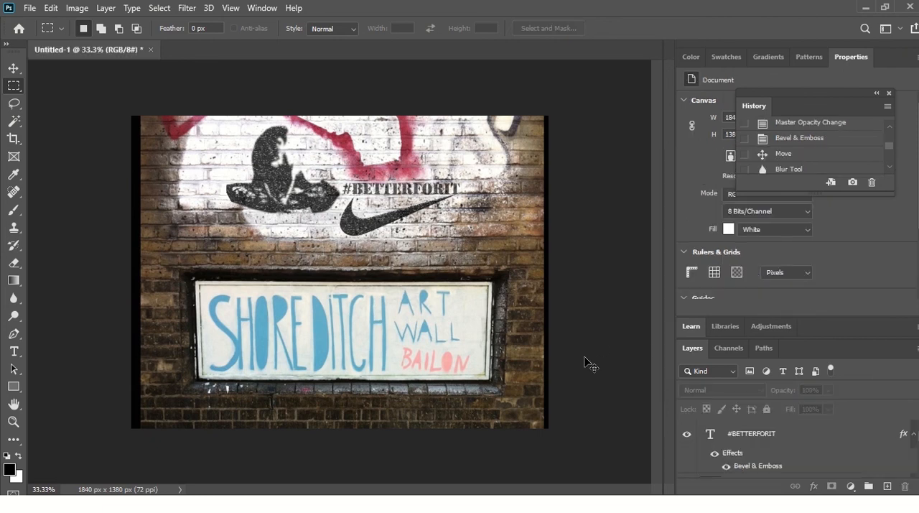
{"action": "key", "text": "ctrl+v"}
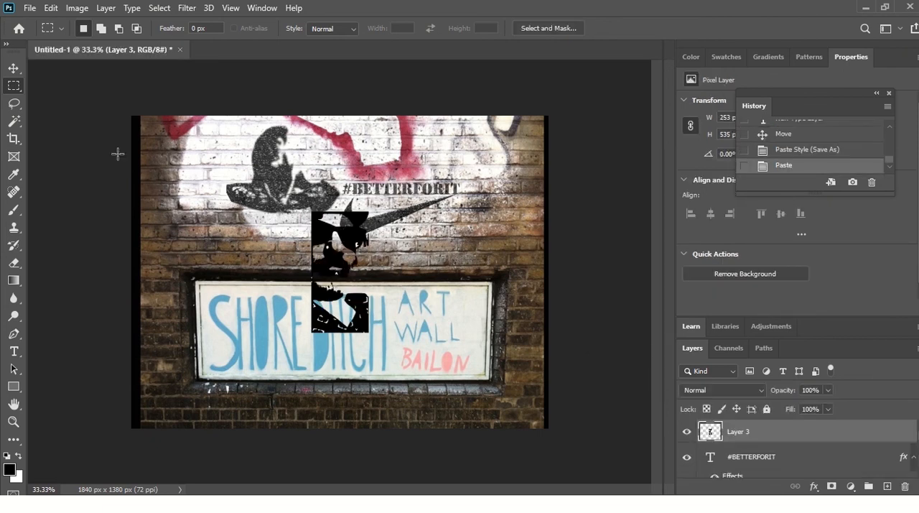
{"action": "left_click", "coordinate": [10, 66]}
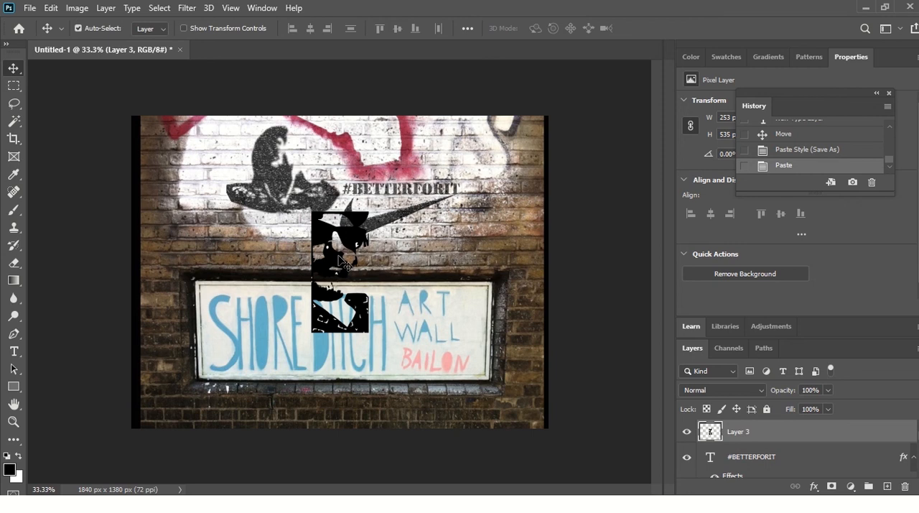
{"action": "left_click_drag", "start_coordinate": [339, 256], "coordinate": [171, 170]}
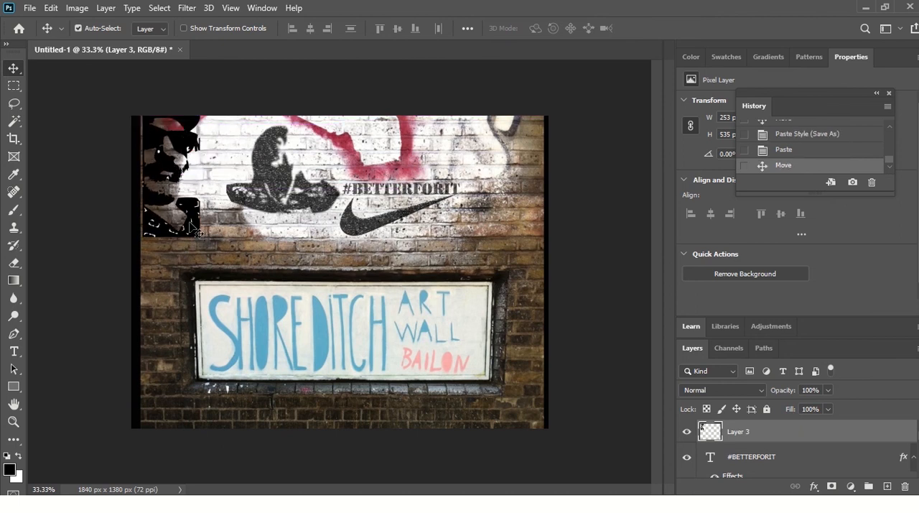
Step: Paste the copied layer style onto the portrait layer and move the portrait right, close to the hat stencil
{"action": "right_click", "coordinate": [821, 435]}
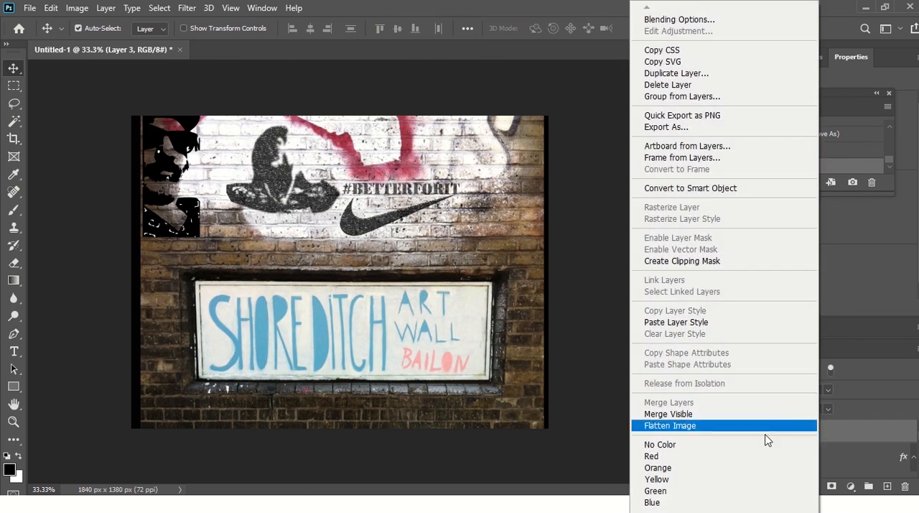
{"action": "left_click", "coordinate": [733, 322]}
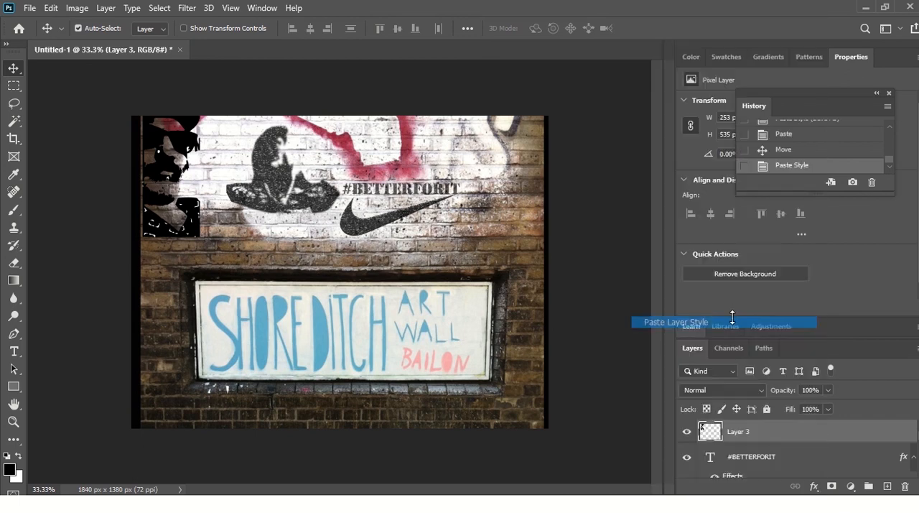
{"action": "left_click", "coordinate": [597, 233]}
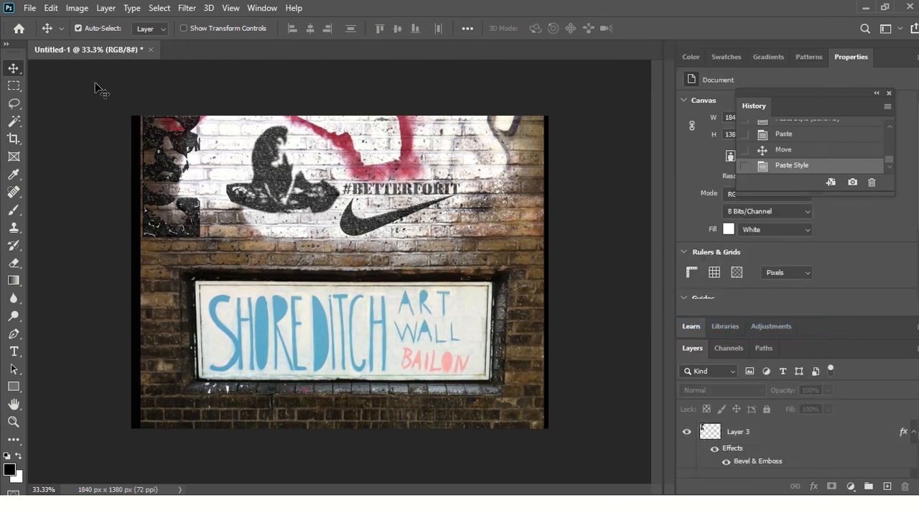
{"action": "left_click_drag", "start_coordinate": [156, 197], "coordinate": [192, 194]}
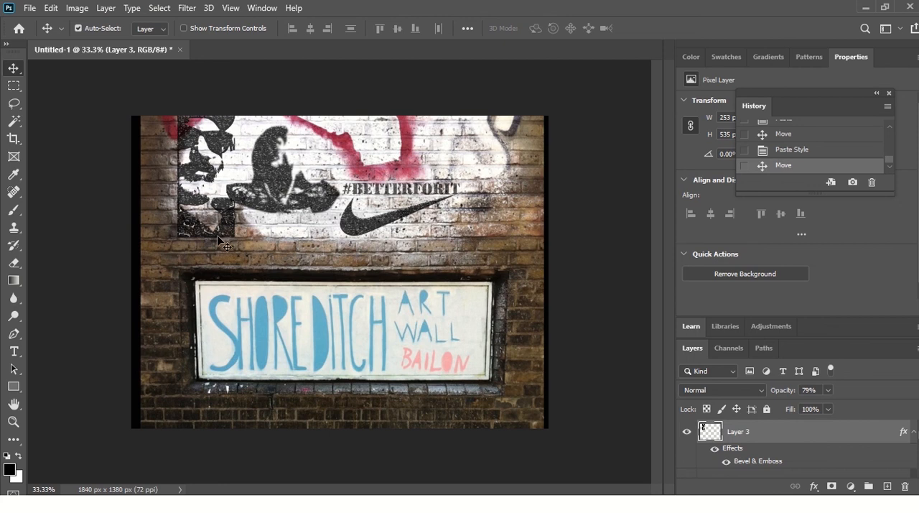
{"action": "left_click_drag", "start_coordinate": [217, 234], "coordinate": [207, 238]}
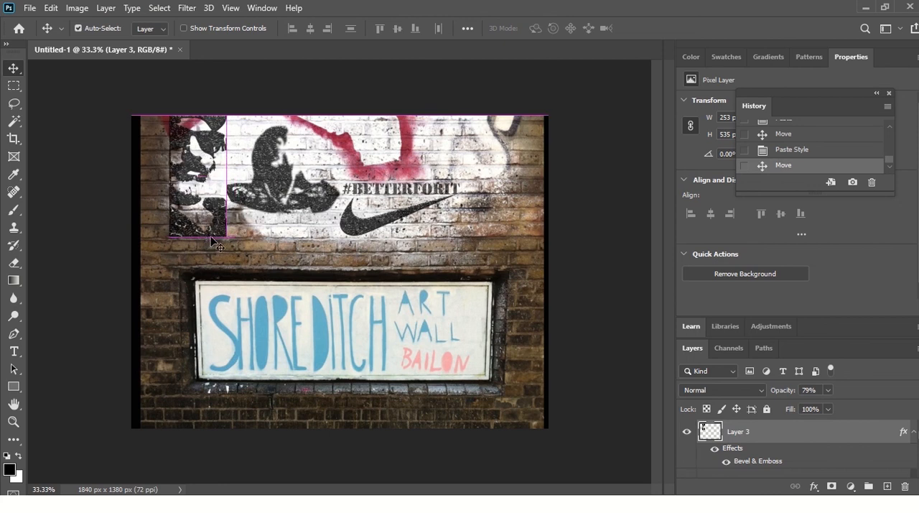
{"action": "left_click", "coordinate": [256, 236]}
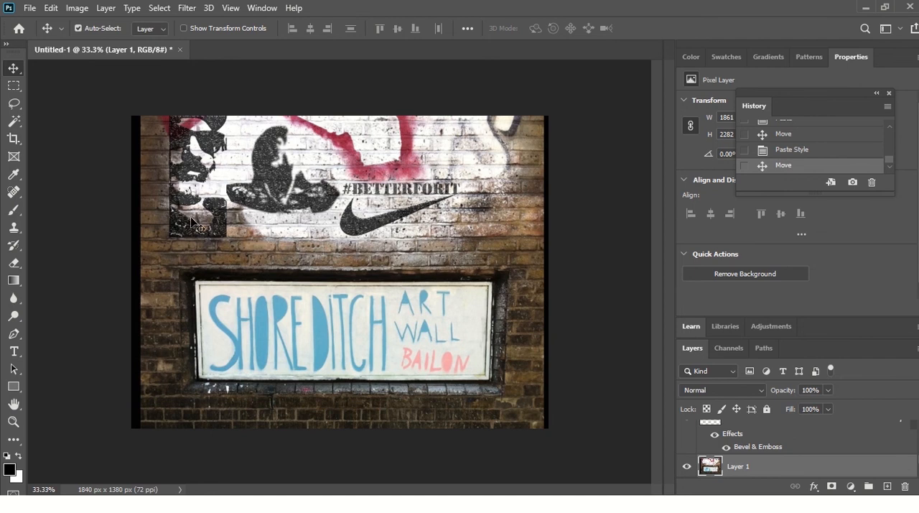
{"action": "key", "text": "ctrl+t"}
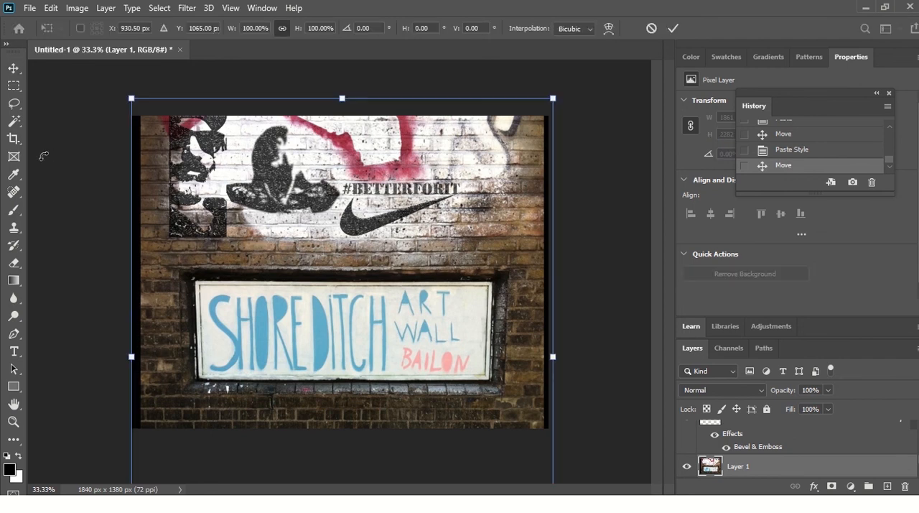
{"action": "left_click", "coordinate": [14, 68]}
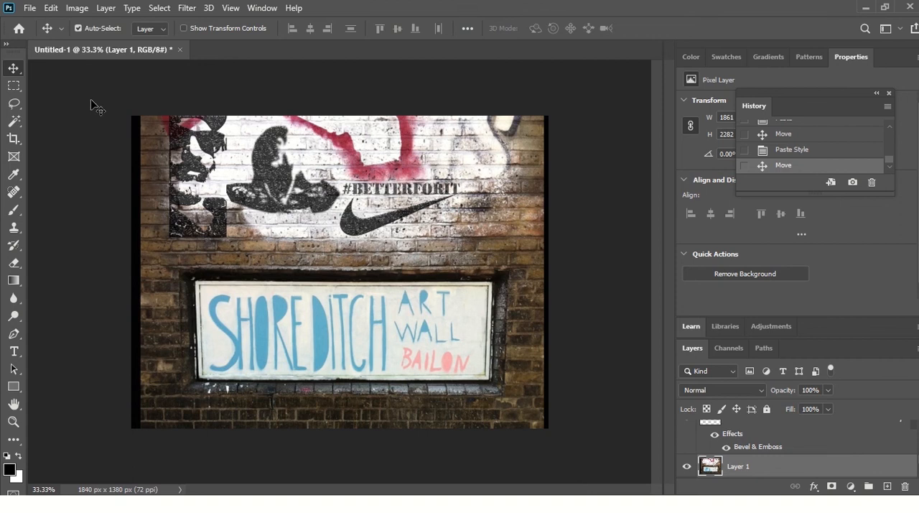
Step: Reposition the portrait near the upper-left corner of the brick wall, slightly inside the picture's edges
{"action": "left_click_drag", "start_coordinate": [188, 165], "coordinate": [156, 164]}
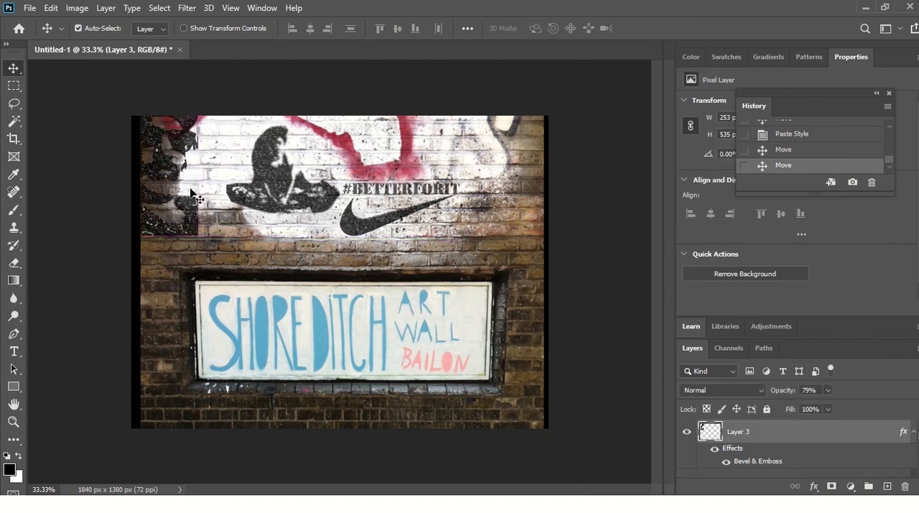
{"action": "key", "text": "t"}
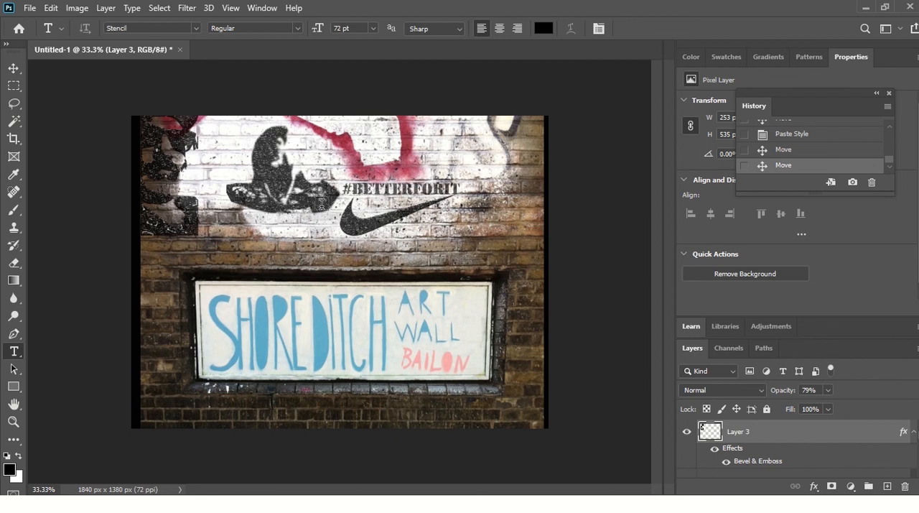
{"action": "left_click", "coordinate": [14, 67]}
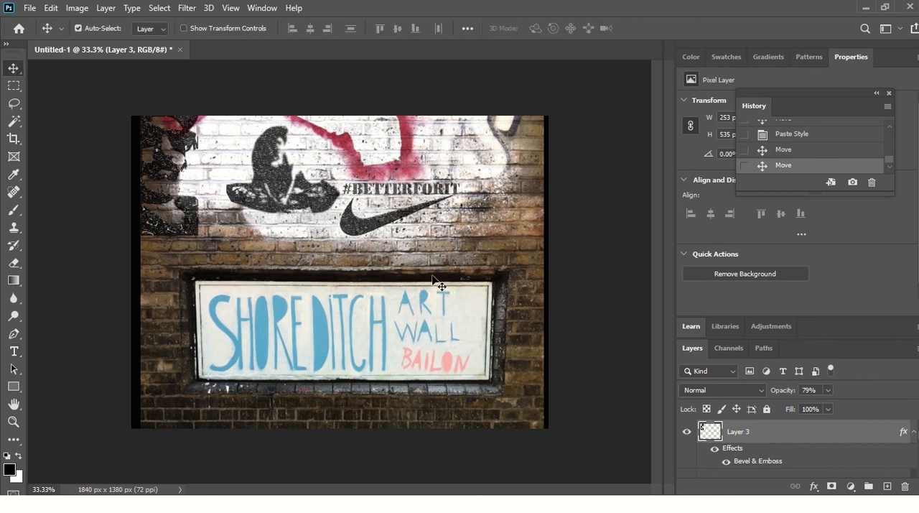
{"action": "key", "text": "t"}
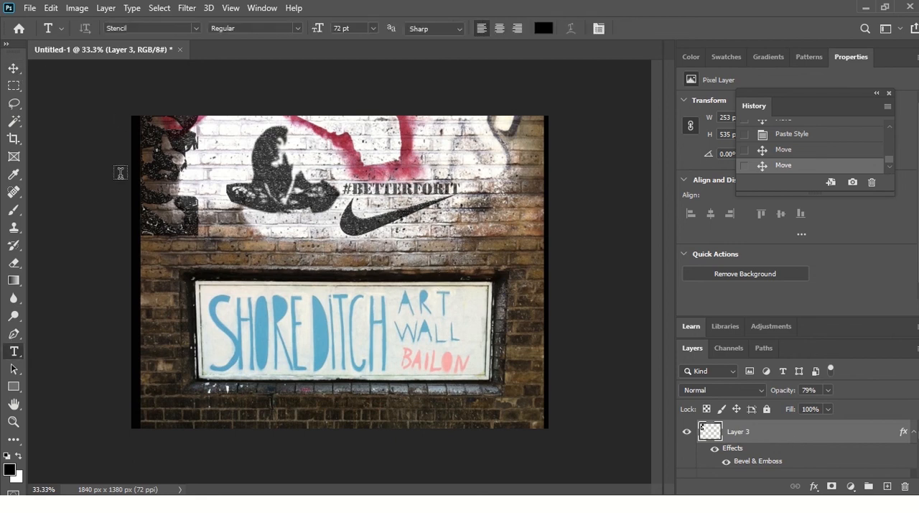
{"action": "left_click", "coordinate": [15, 73]}
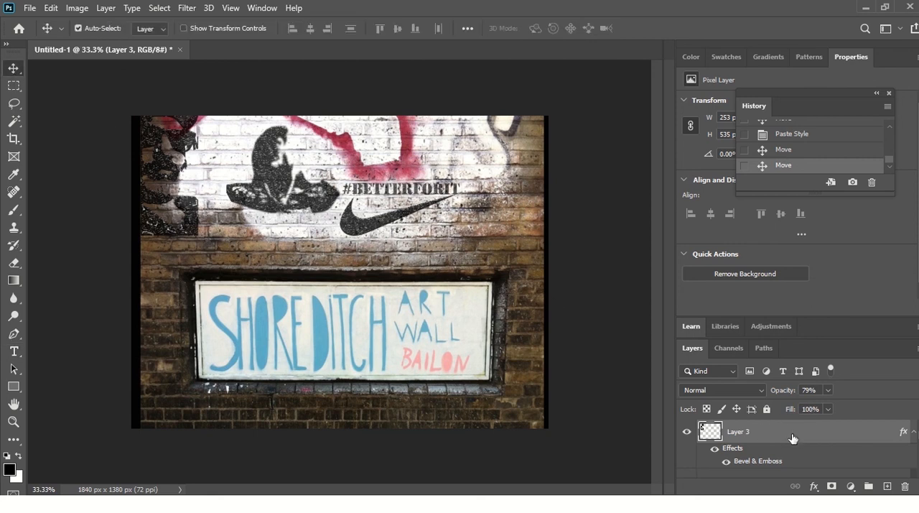
{"action": "mouse_move", "coordinate": [186, 207]}
{"action": "left_mouse_down"}
{"action": "mouse_move", "coordinate": [242, 197]}
{"action": "mouse_move", "coordinate": [201, 214]}
{"action": "left_mouse_up"}
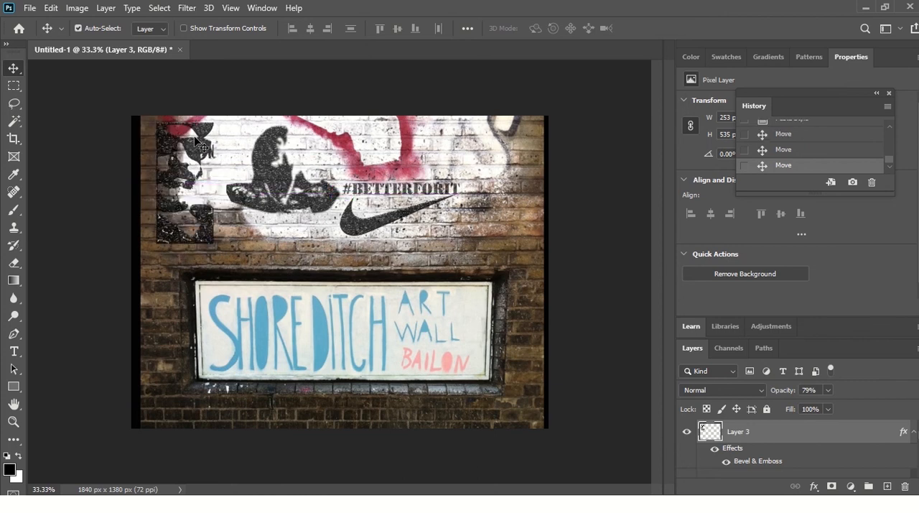
Step: Free-transform the portrait to about 171% and place it in the upper-right corner of the wall picture
{"action": "left_click", "coordinate": [77, 8]}
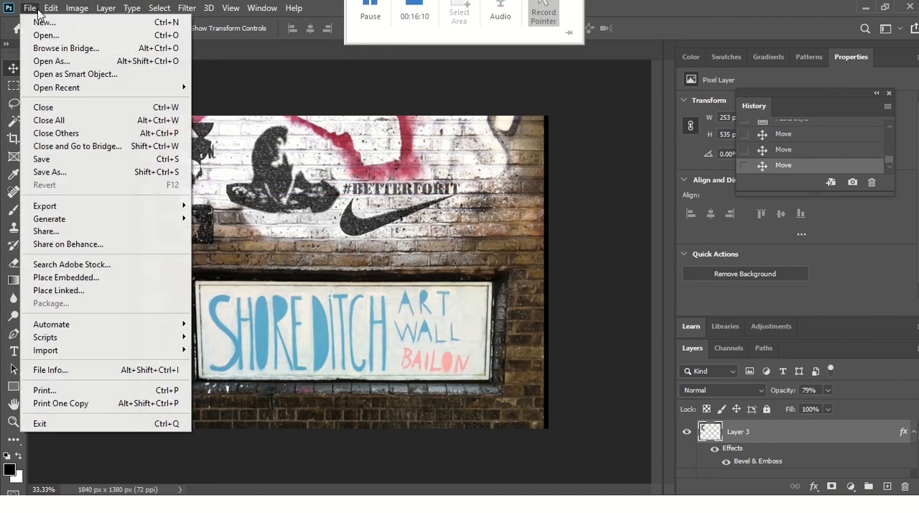
{"action": "mouse_move", "coordinate": [50, 10]}
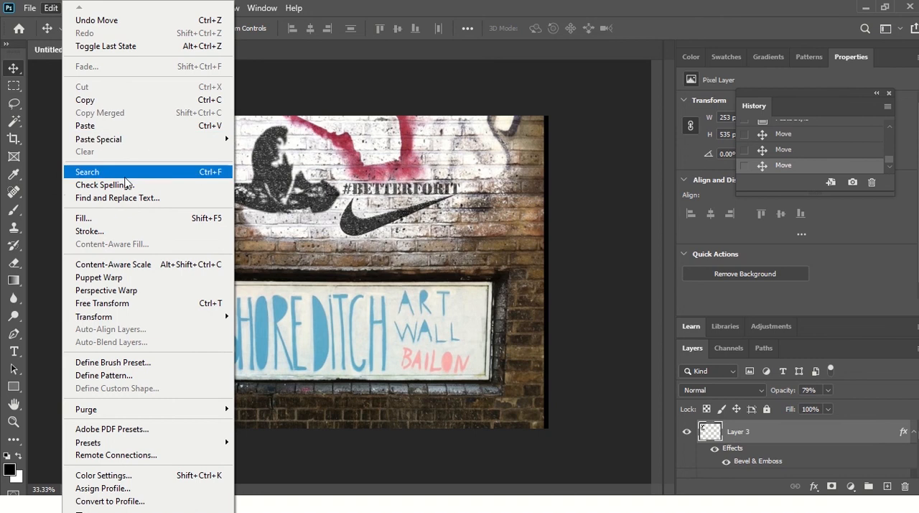
{"action": "left_click", "coordinate": [124, 305]}
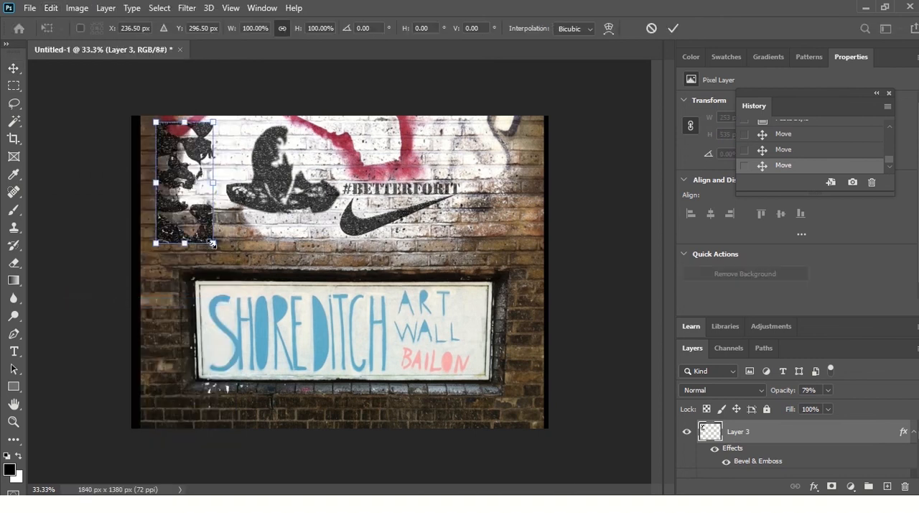
{"action": "left_click_drag", "start_coordinate": [213, 244], "coordinate": [539, 293]}
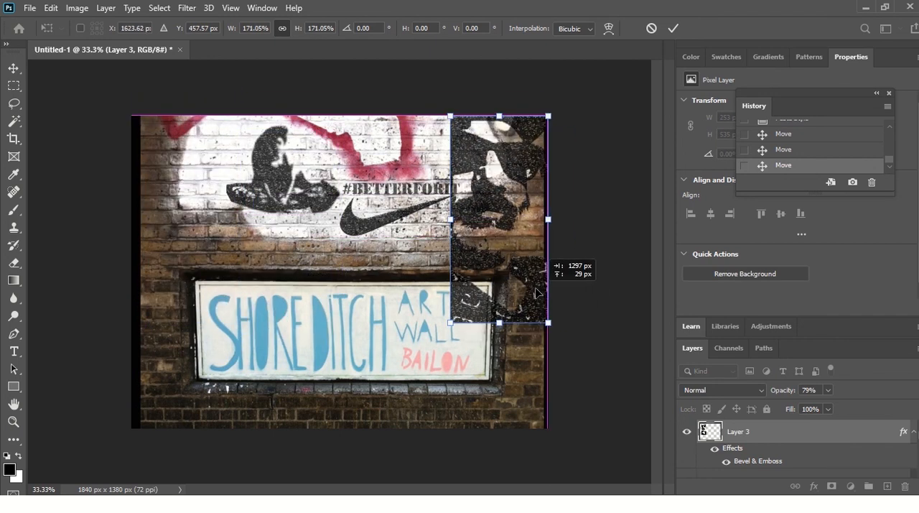
{"action": "left_click_drag", "start_coordinate": [536, 293], "coordinate": [536, 293]}
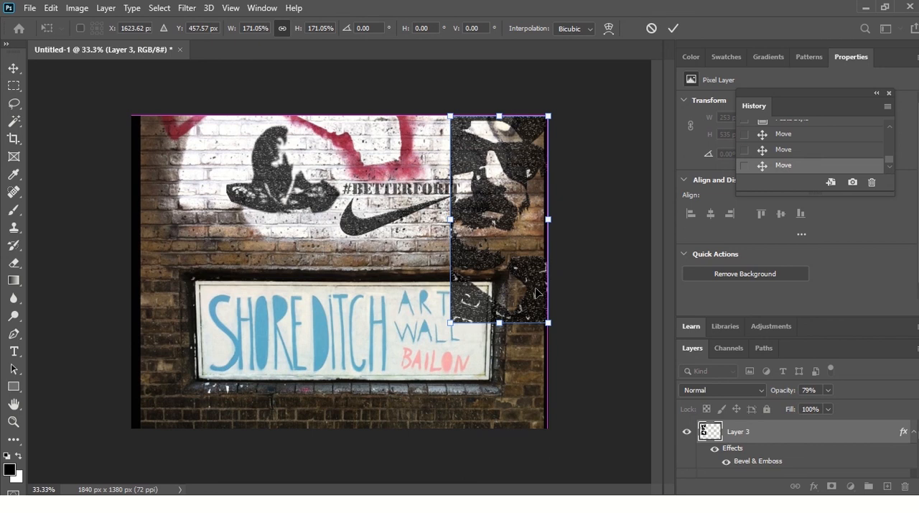
{"action": "left_click", "coordinate": [671, 30]}
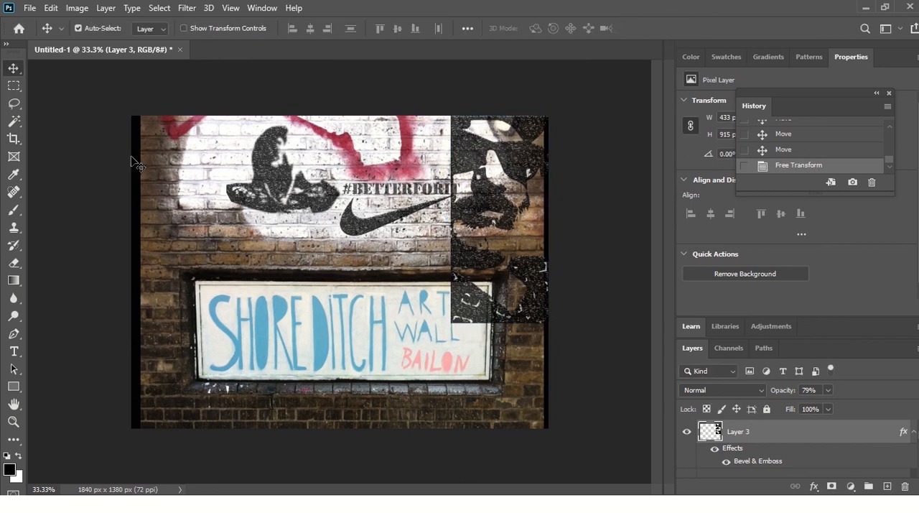
Step: Delete the lower part of the portrait overlapping the Shoreditch sign with a rectangular marquee about 474 by 501 px, and deselect
{"action": "left_click", "coordinate": [13, 85]}
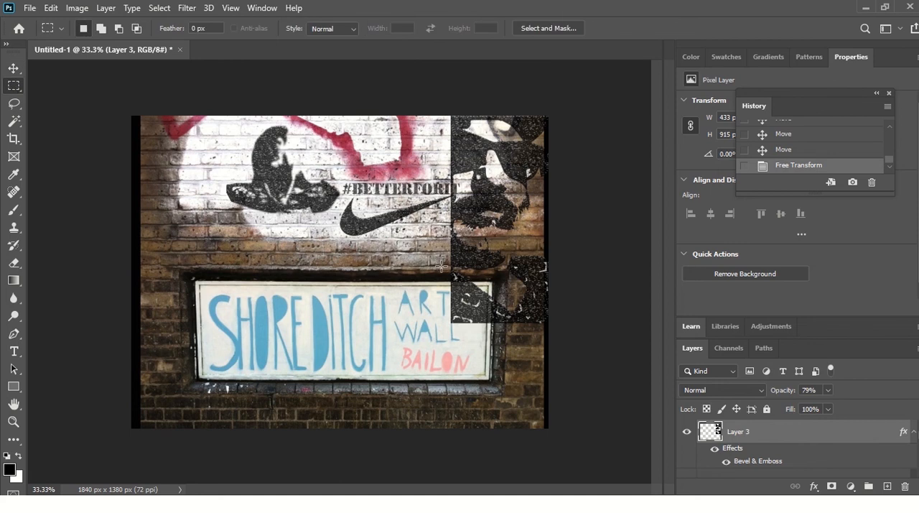
{"action": "left_click_drag", "start_coordinate": [441, 266], "coordinate": [579, 380]}
{"action": "key", "text": "Delete"}
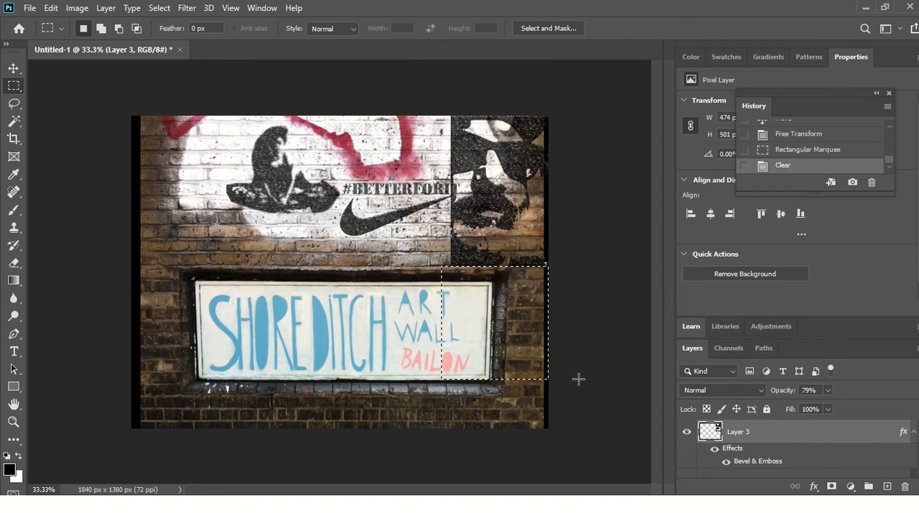
{"action": "left_click", "coordinate": [628, 310]}
{"action": "key", "text": "Delete"}
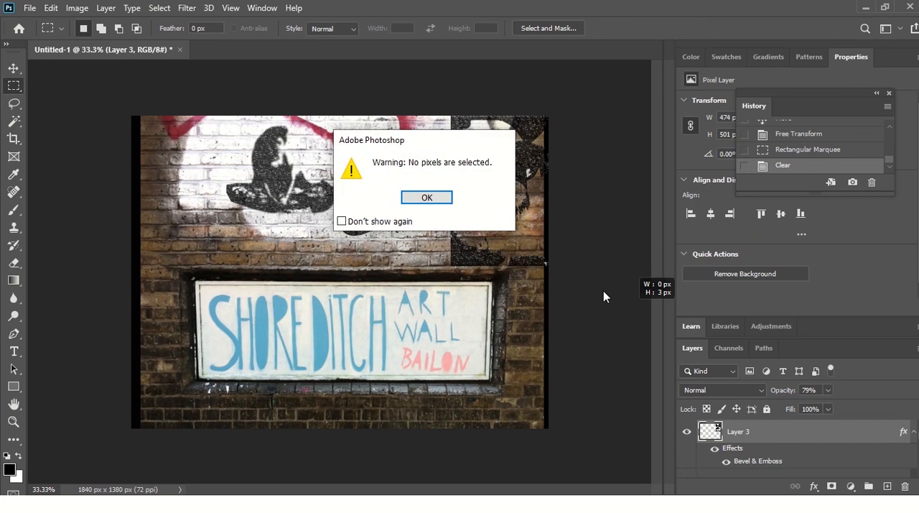
{"action": "left_click", "coordinate": [445, 201]}
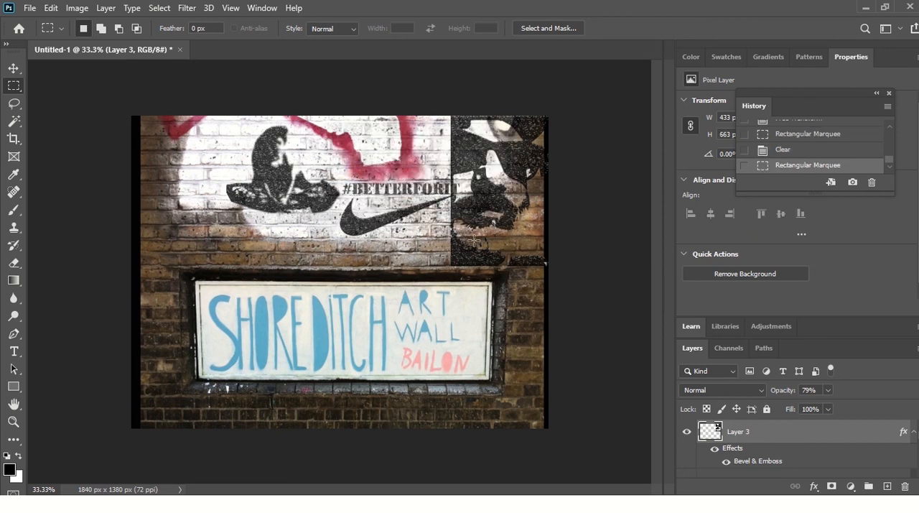
Step: Move the swoosh down and left, and place the #BETTERFORIT text above it between the hat and the portrait
{"action": "left_click", "coordinate": [14, 68]}
{"action": "left_click", "coordinate": [352, 229]}
{"action": "left_click_drag", "start_coordinate": [351, 229], "coordinate": [330, 252]}
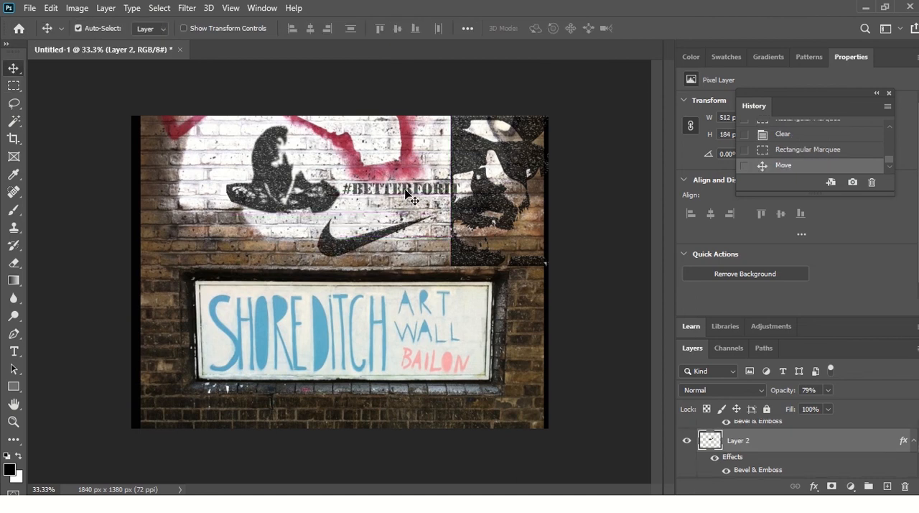
{"action": "left_click_drag", "start_coordinate": [407, 194], "coordinate": [391, 210]}
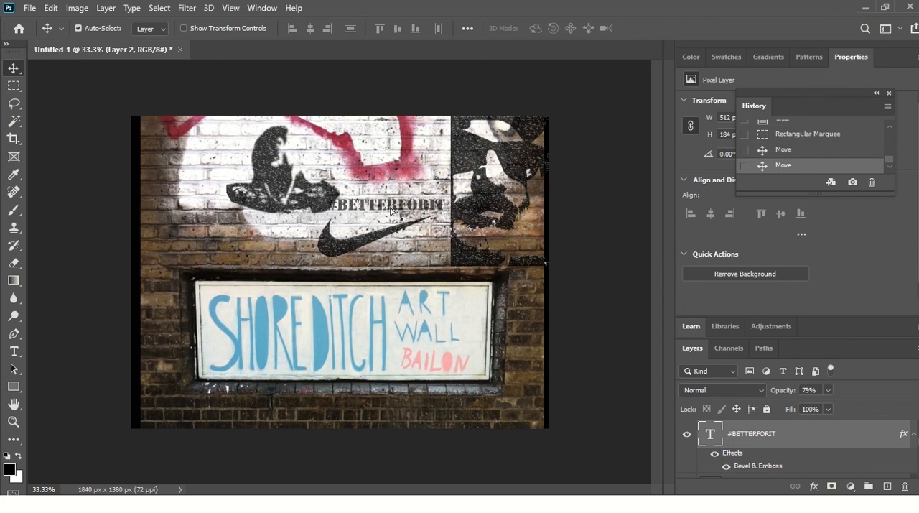
{"action": "right_click", "coordinate": [387, 209]}
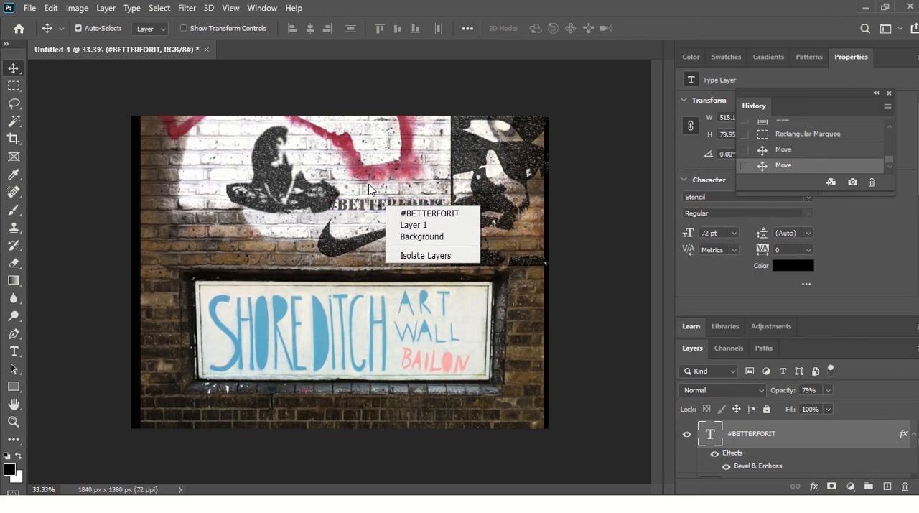
{"action": "left_click", "coordinate": [365, 200]}
{"action": "left_click_drag", "start_coordinate": [367, 214], "coordinate": [382, 194]}
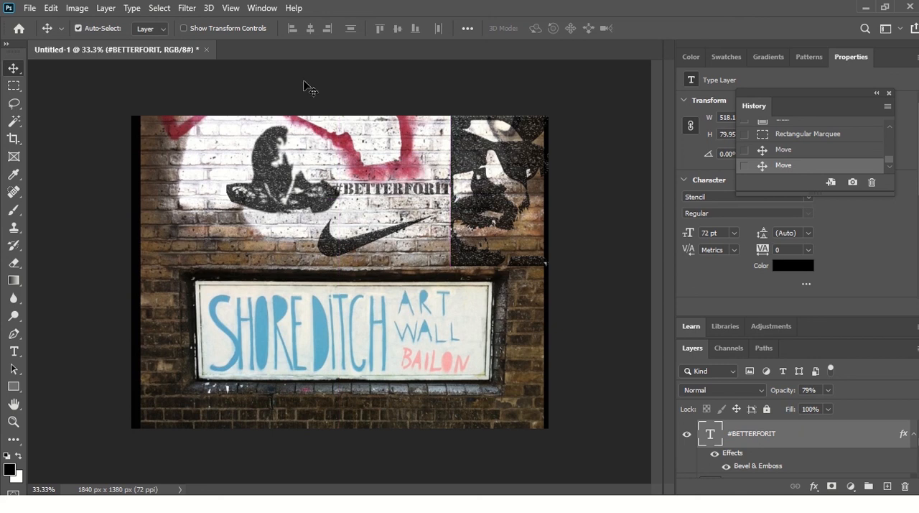
Step: Rotate the #BETTERFORIT text to about -24.8° with Free Transform so it runs parallel to the swoosh
{"action": "left_click", "coordinate": [77, 8]}
{"action": "mouse_move", "coordinate": [50, 16]}
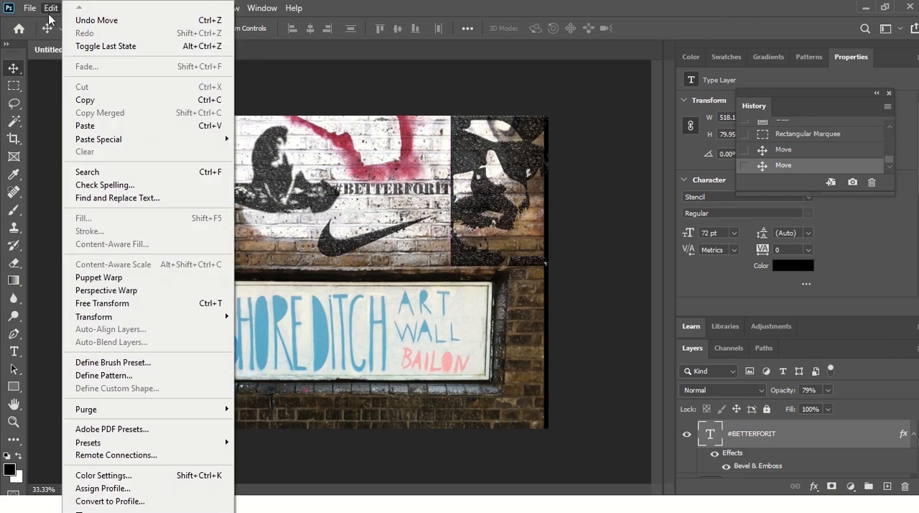
{"action": "left_click", "coordinate": [132, 304]}
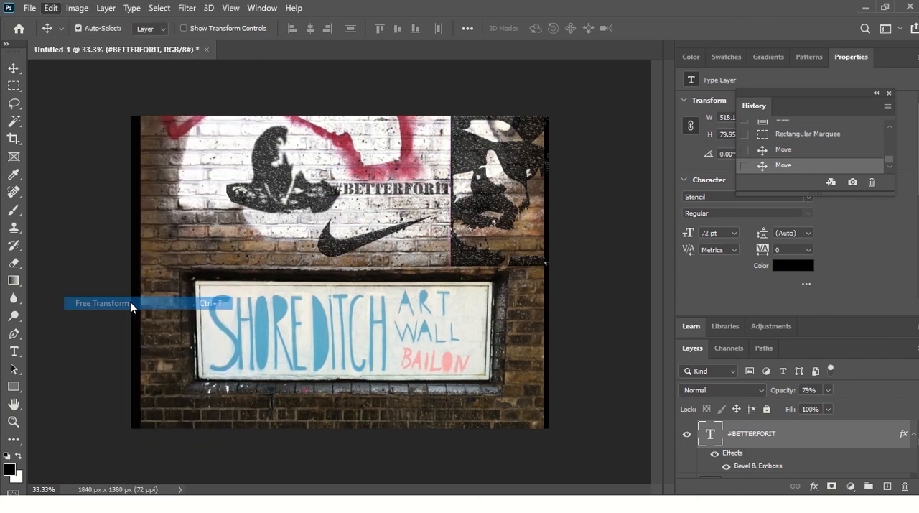
{"action": "left_click_drag", "start_coordinate": [440, 166], "coordinate": [419, 198]}
{"action": "key", "text": "Return"}
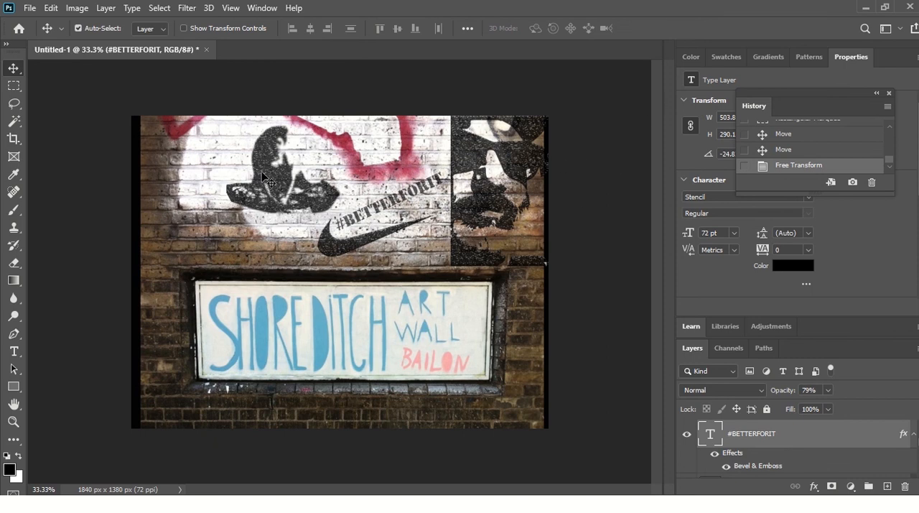
Step: Begin saving a copy of the wall picture on the computer's Desktop, with JPEG as the file type
{"action": "left_click", "coordinate": [29, 8]}
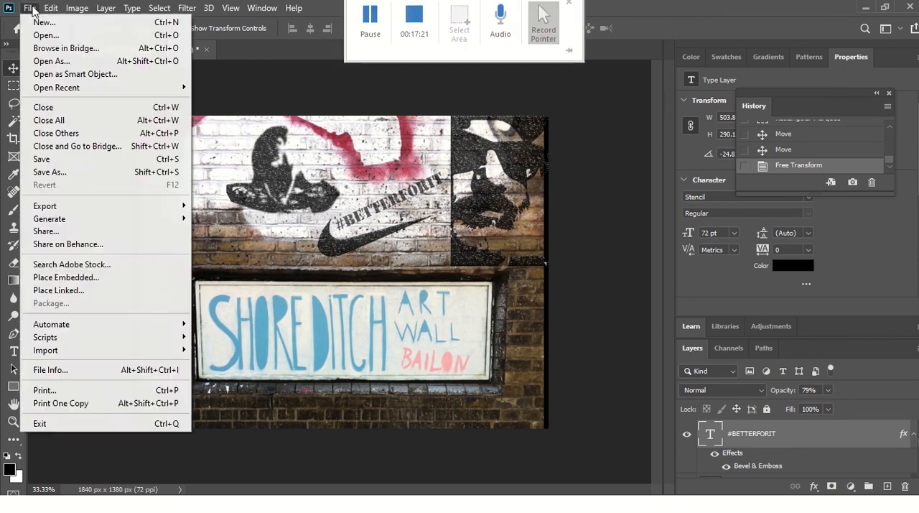
{"action": "left_click", "coordinate": [49, 172]}
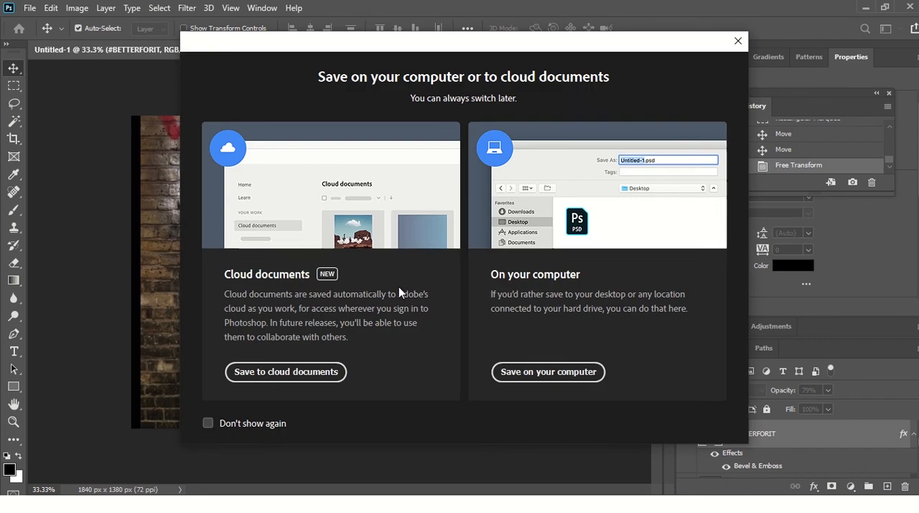
{"action": "left_click", "coordinate": [564, 372]}
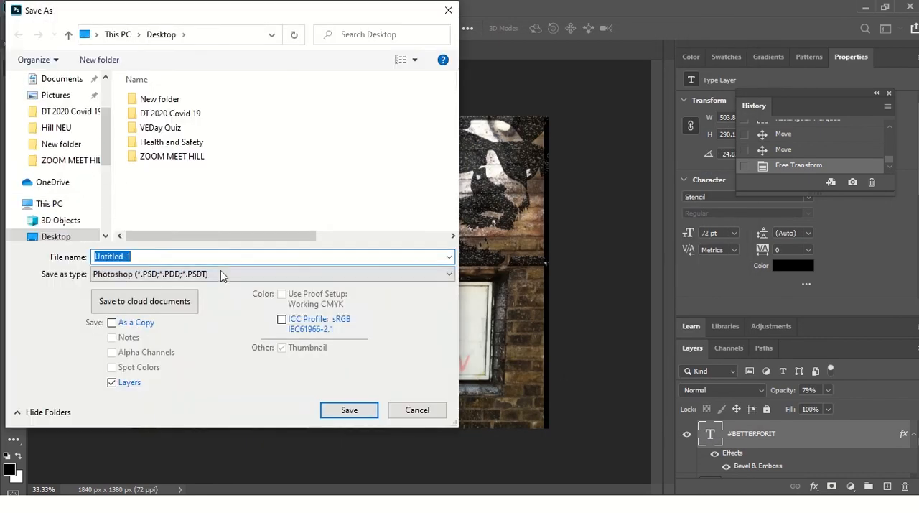
{"action": "left_click", "coordinate": [221, 274]}
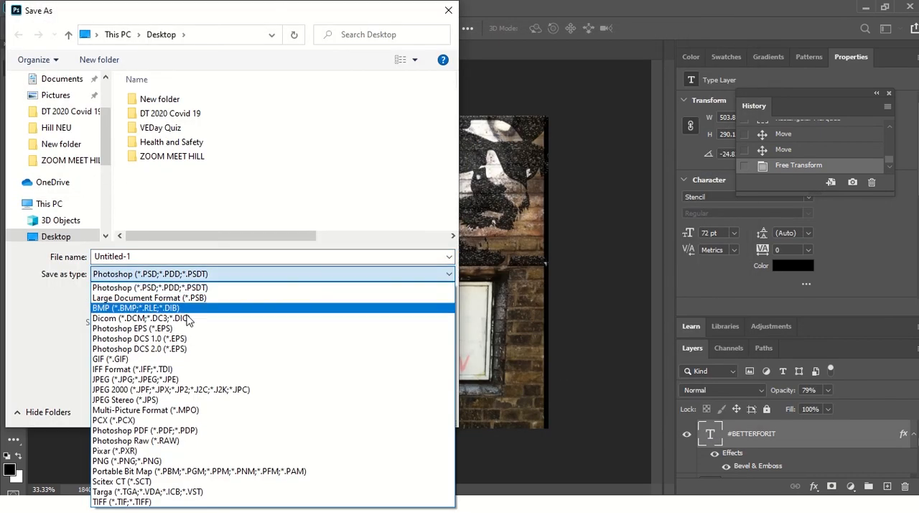
{"action": "left_click", "coordinate": [173, 380]}
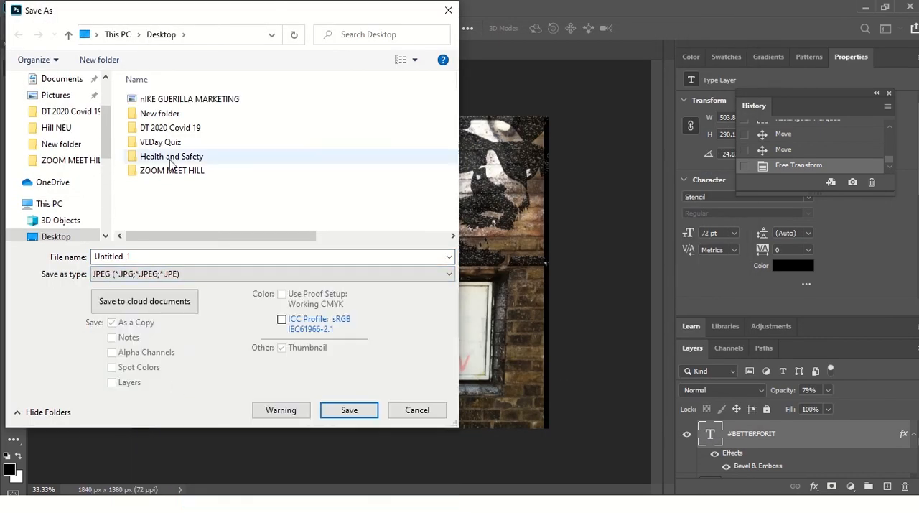
Step: Name the JPEG copy GUERILLA MARKETING and save it with quality 8 (High) and the Baseline ("Standard") format
{"action": "left_click", "coordinate": [232, 101]}
{"action": "left_click", "coordinate": [206, 254]}
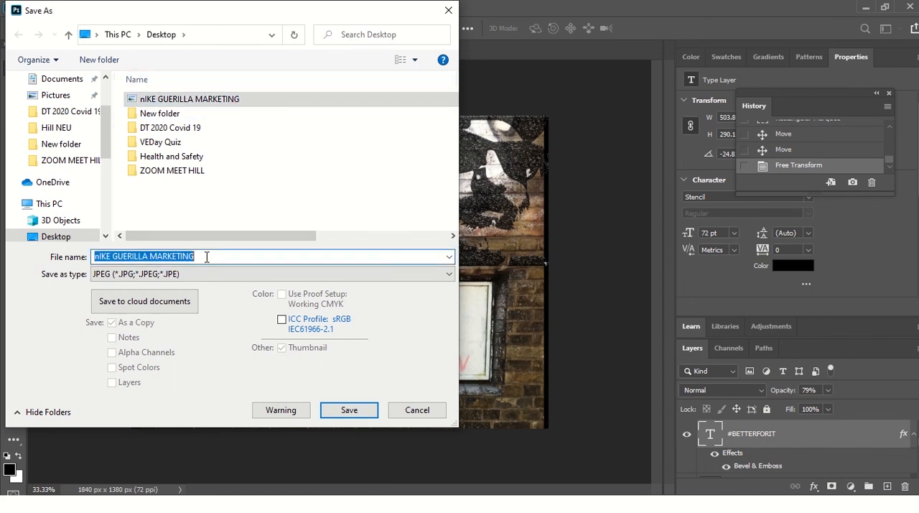
{"action": "left_click", "coordinate": [114, 257]}
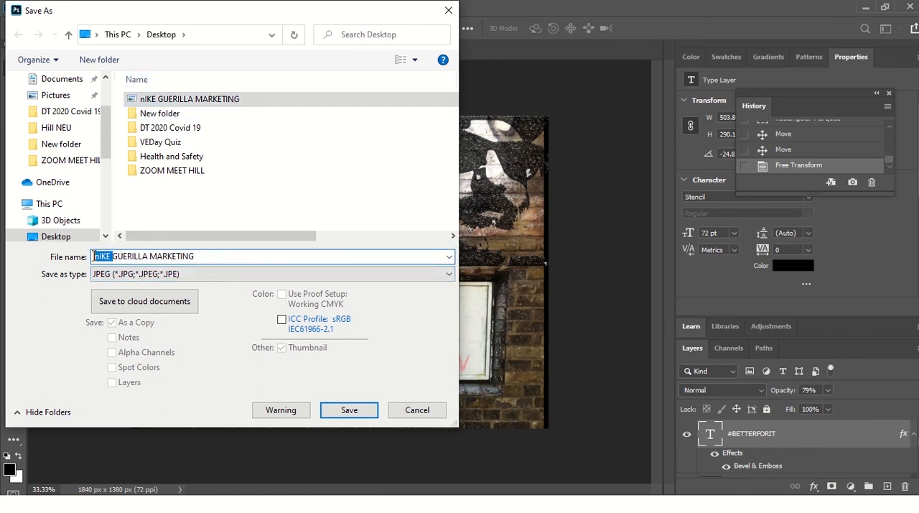
{"action": "type", "text": "="}
{"action": "key", "text": "BackSpace"}
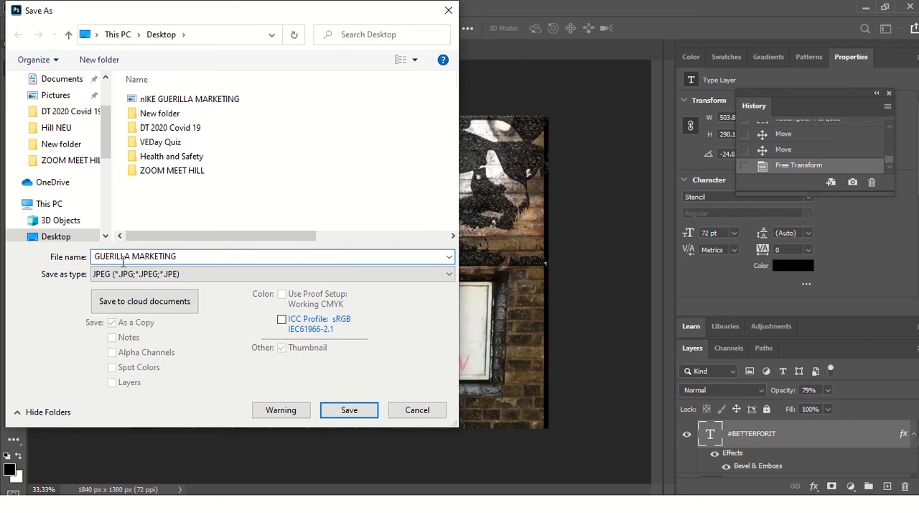
{"action": "left_click", "coordinate": [347, 411]}
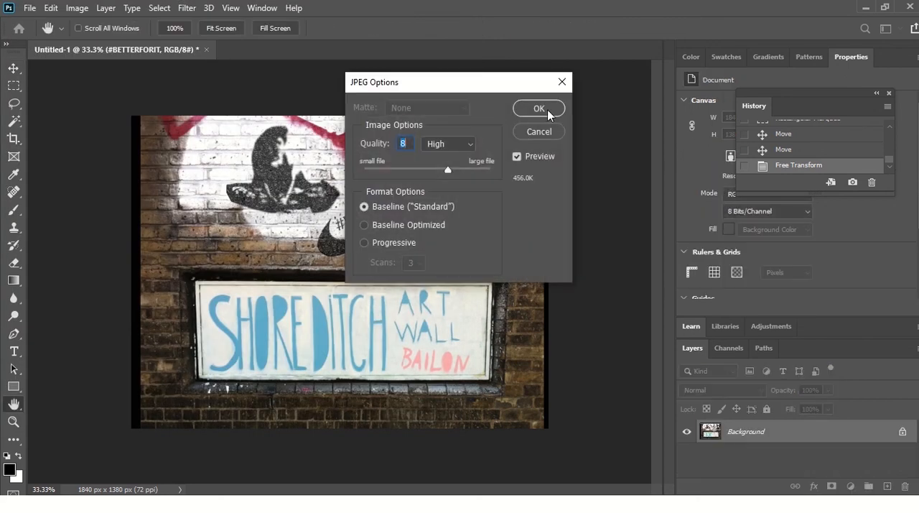
{"action": "left_click", "coordinate": [539, 108]}
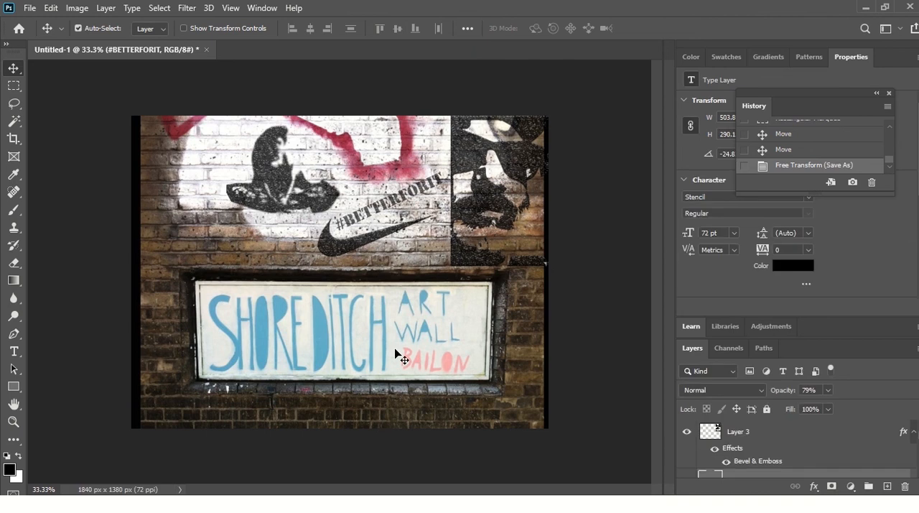
Step: Switch to the presentation slide show and go to the practical task slide about creating a Banksy-style stencil logo
{"action": "key", "text": "alt+Tab"}
{"action": "key", "text": "alt+Tab"}
{"action": "key", "text": "alt+Tab"}
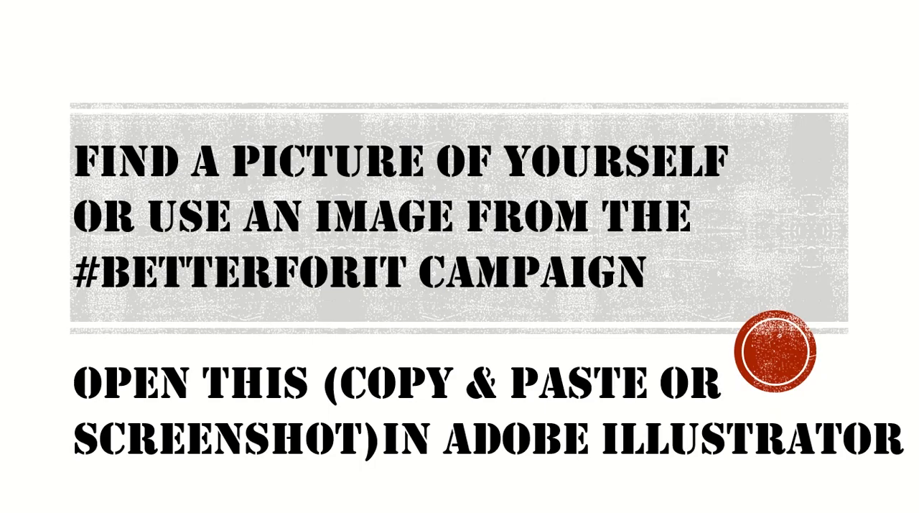
{"action": "key", "text": "Left"}
{"action": "key", "text": "Right"}
{"action": "key", "text": "Right"}
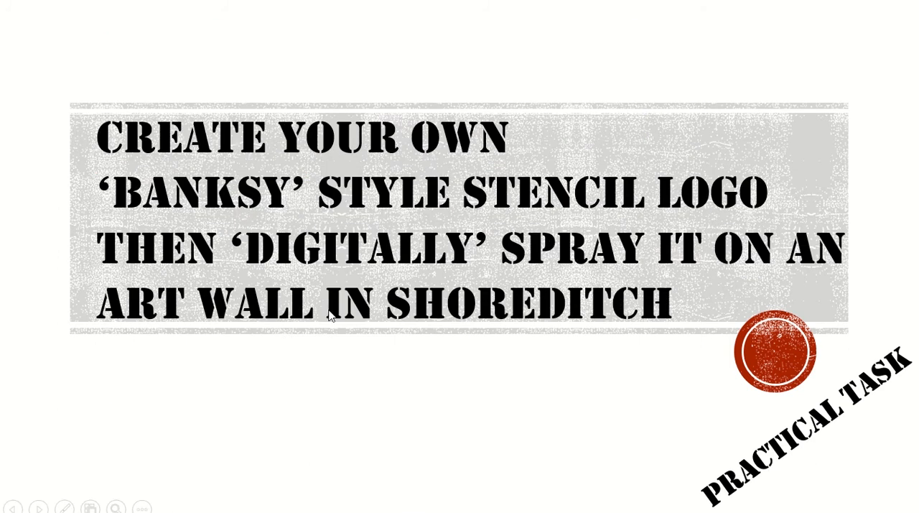
Step: Switch back to Photoshop and view the finished Shoreditch wall picture in Full Screen Mode, then exit that mode
{"action": "key", "text": "alt+Tab"}
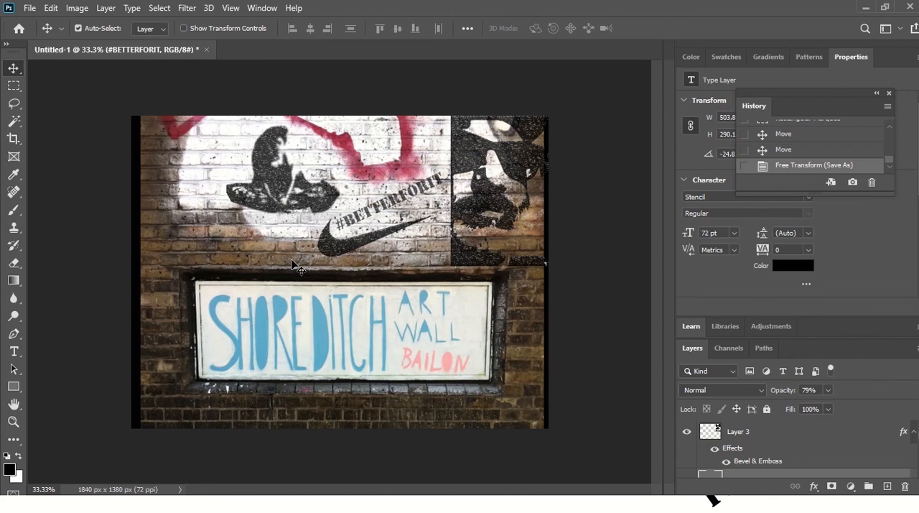
{"action": "left_click", "coordinate": [231, 8]}
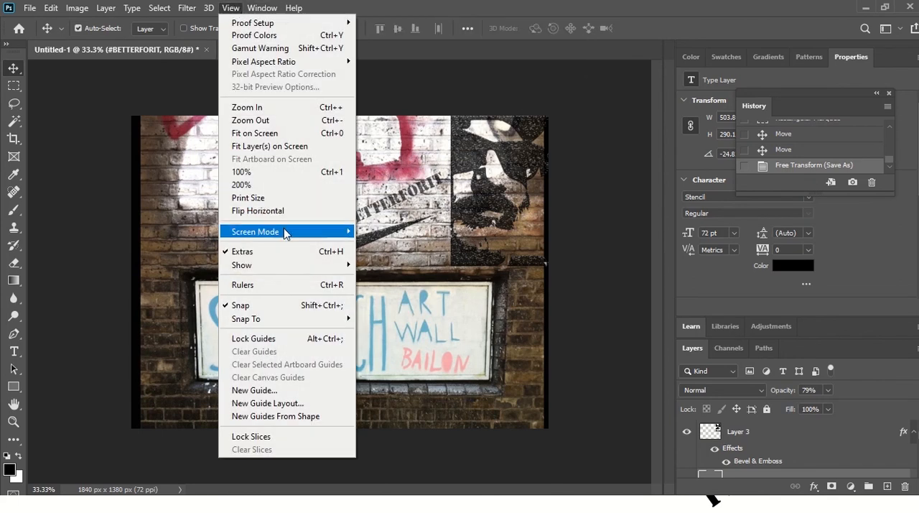
{"action": "mouse_move", "coordinate": [286, 233]}
{"action": "left_click", "coordinate": [397, 257]}
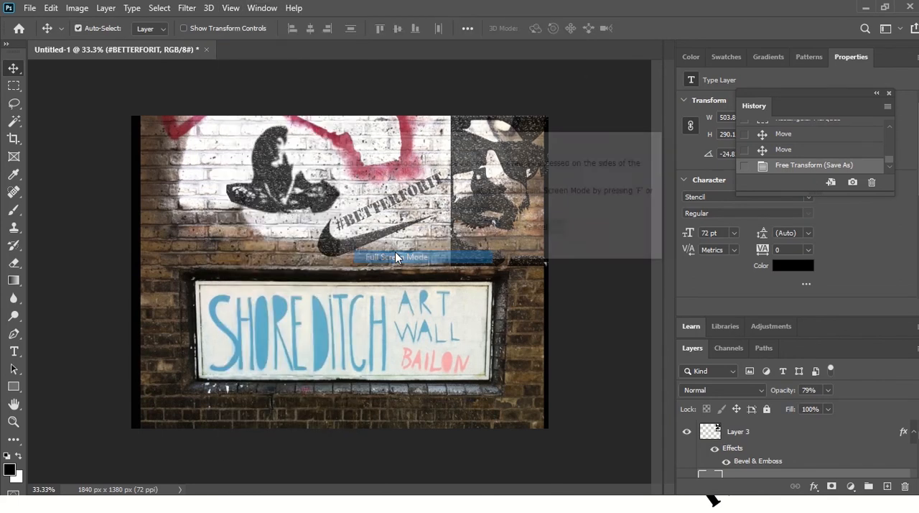
{"action": "left_click", "coordinate": [468, 230]}
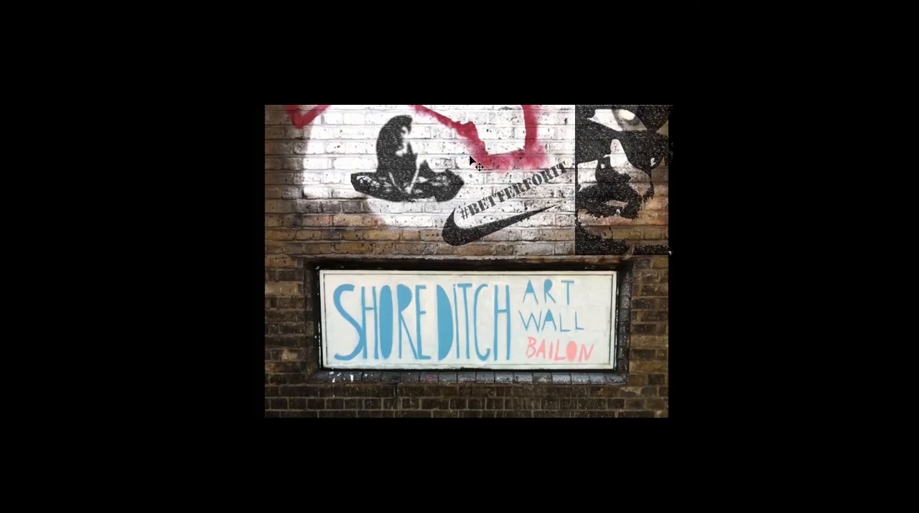
{"action": "key", "text": "Escape"}
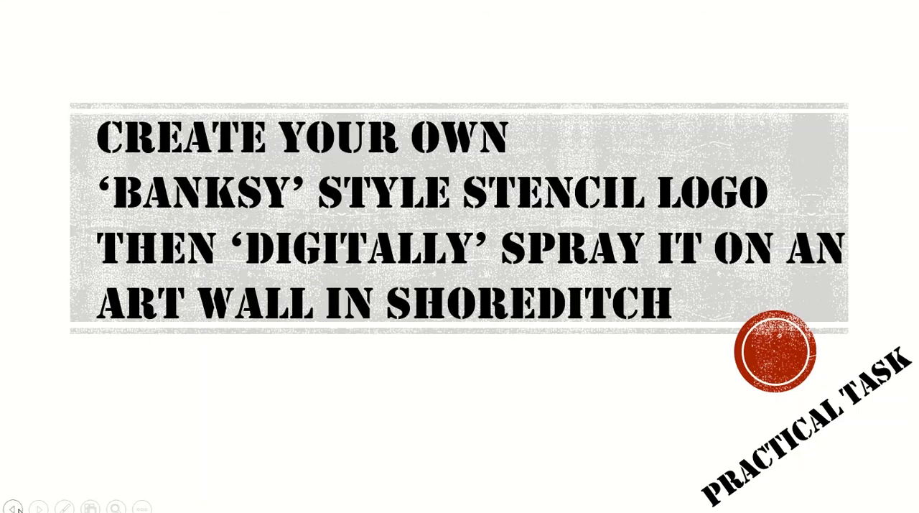
Step: In the presentation slide show, go to the slide about finding a picture of yourself or a #BETTERFORIT campaign image
{"action": "left_click", "coordinate": [108, 416]}
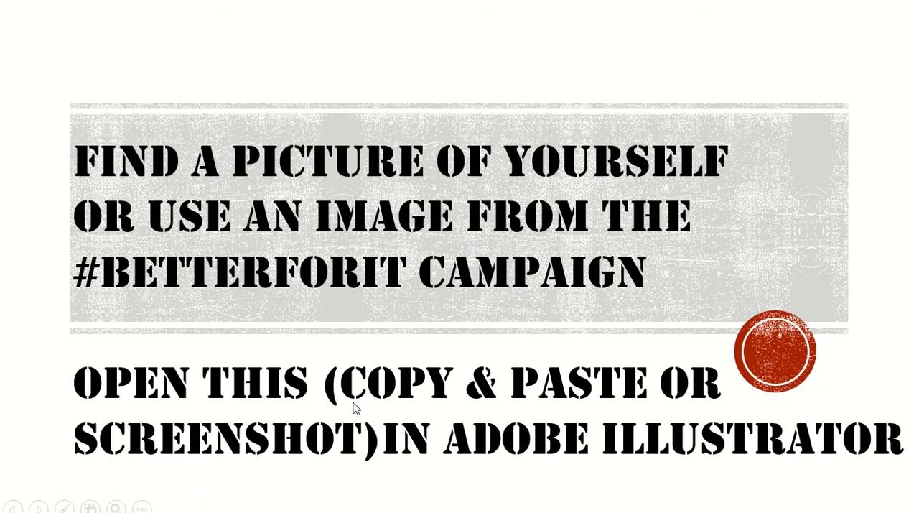